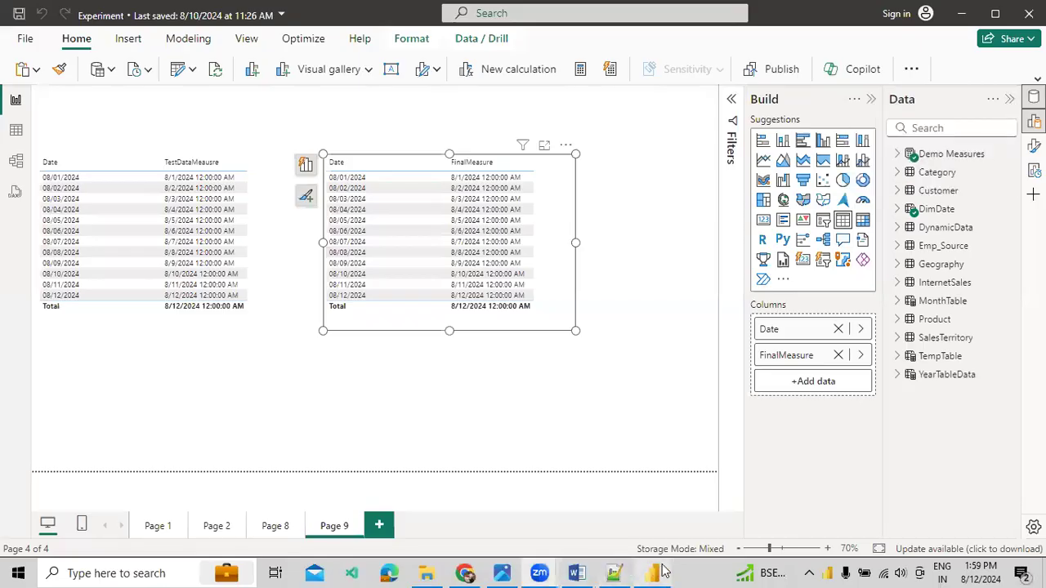
Add a new report page and create a new measure in the Demo Measures table.
left_click(641, 388)
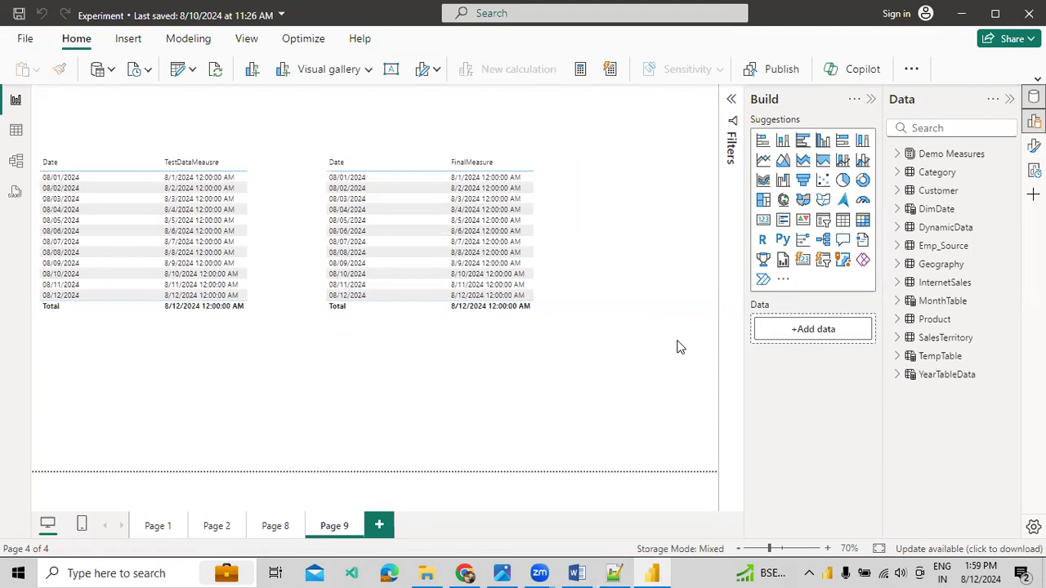
left_click(384, 526)
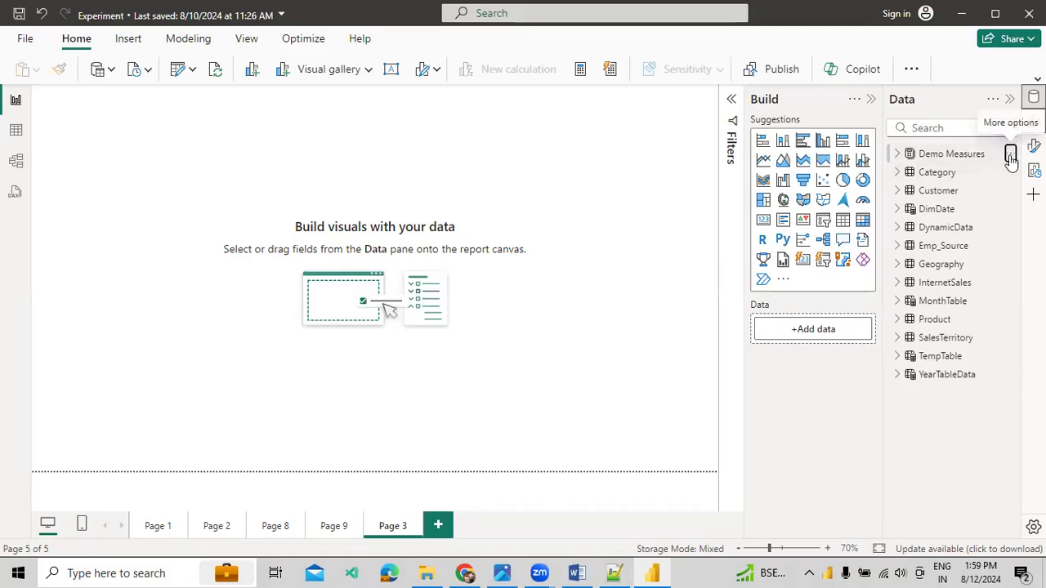
right_click(1010, 158)
key("Escape")
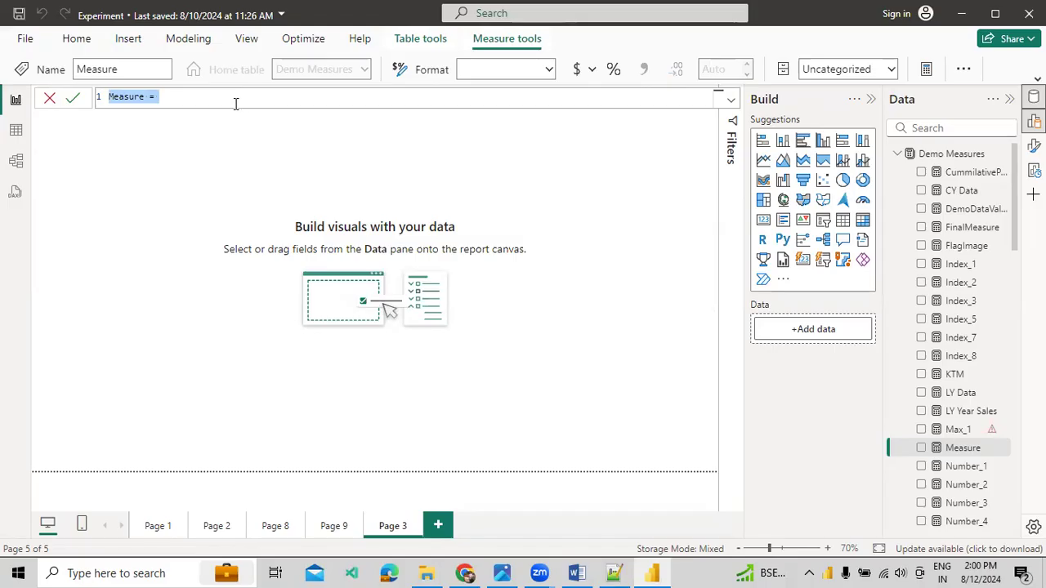
Name the new measure TestMeasure and begin its formula with the CALCULATE function on a new line.
scroll(215, 102, "up", 3)
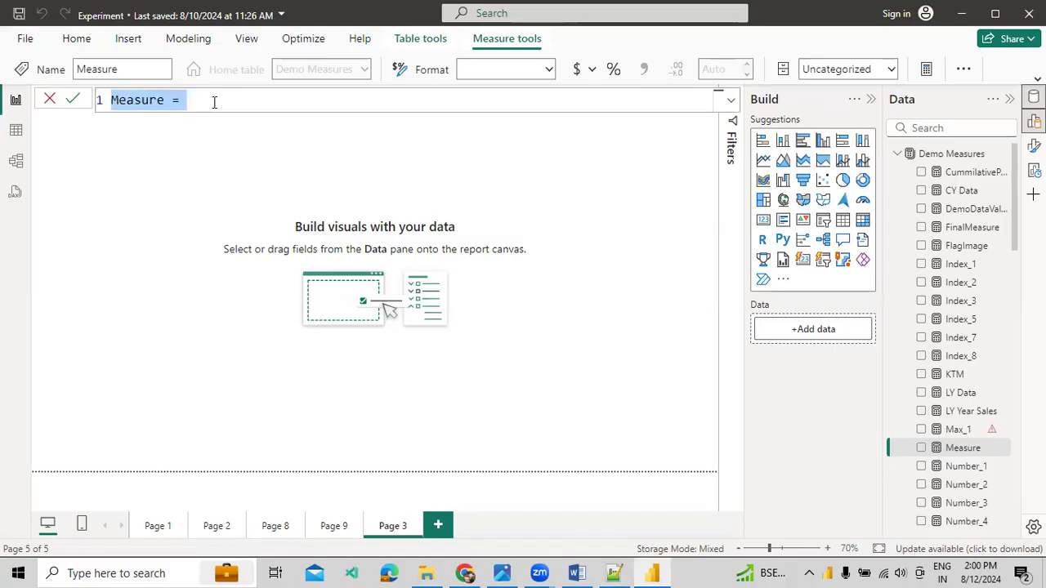
scroll(214, 102, "down", 1)
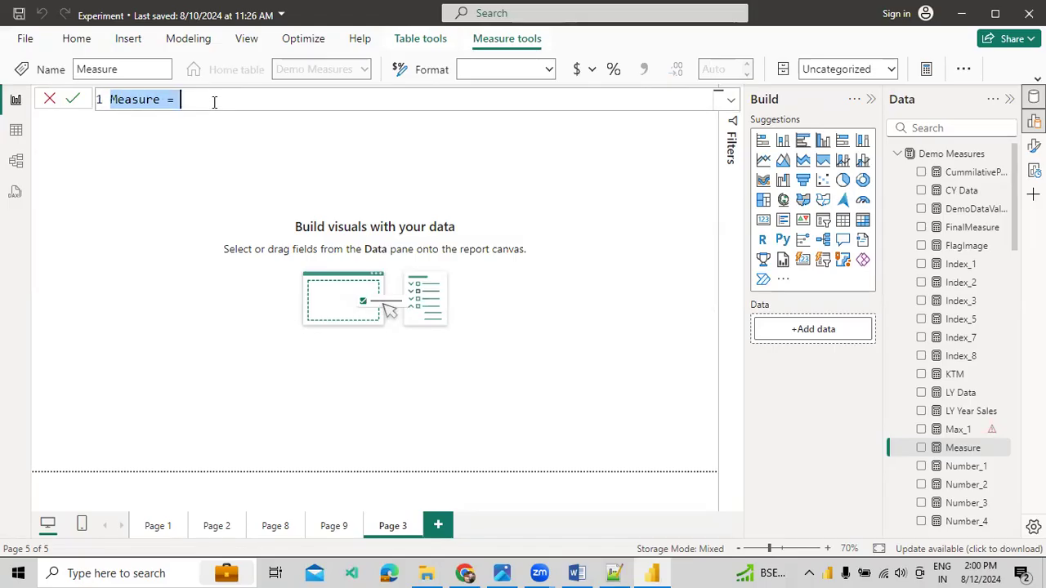
left_click(216, 100)
type("Te")
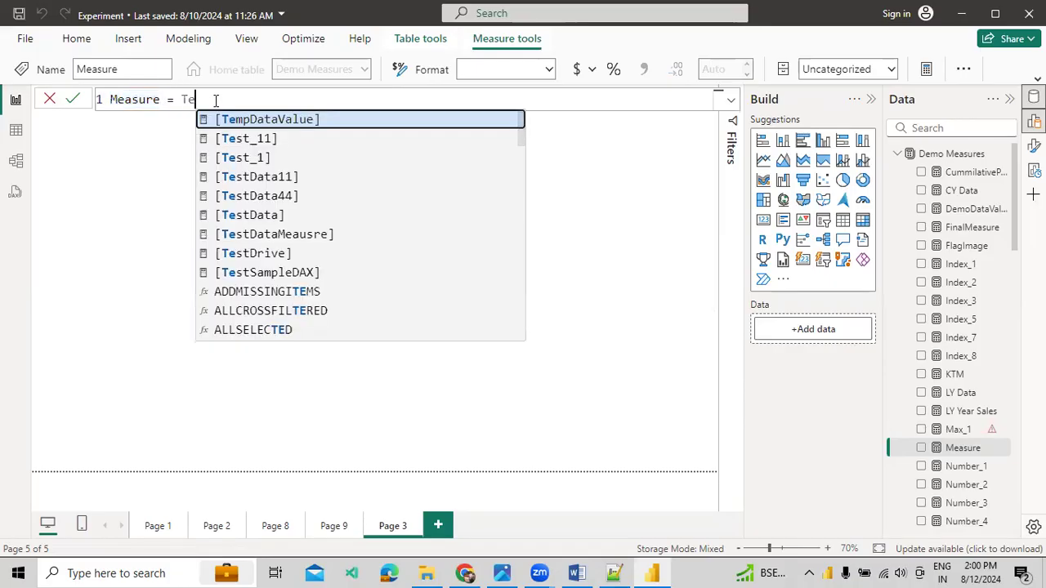
key("ctrl+a")
type("TestMe")
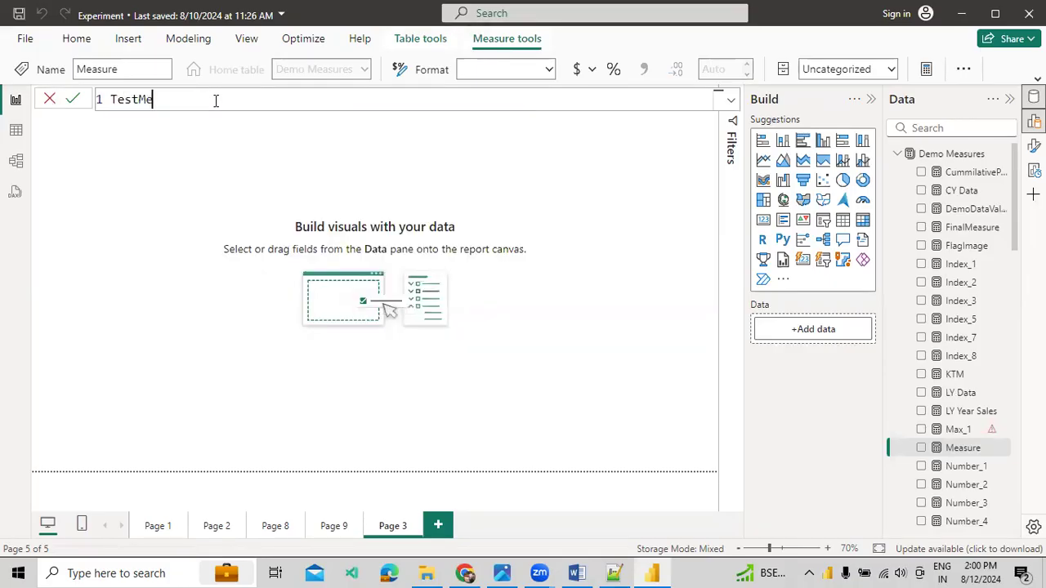
type("asure =")
key("Return")
type("Ca")
key("Tab")
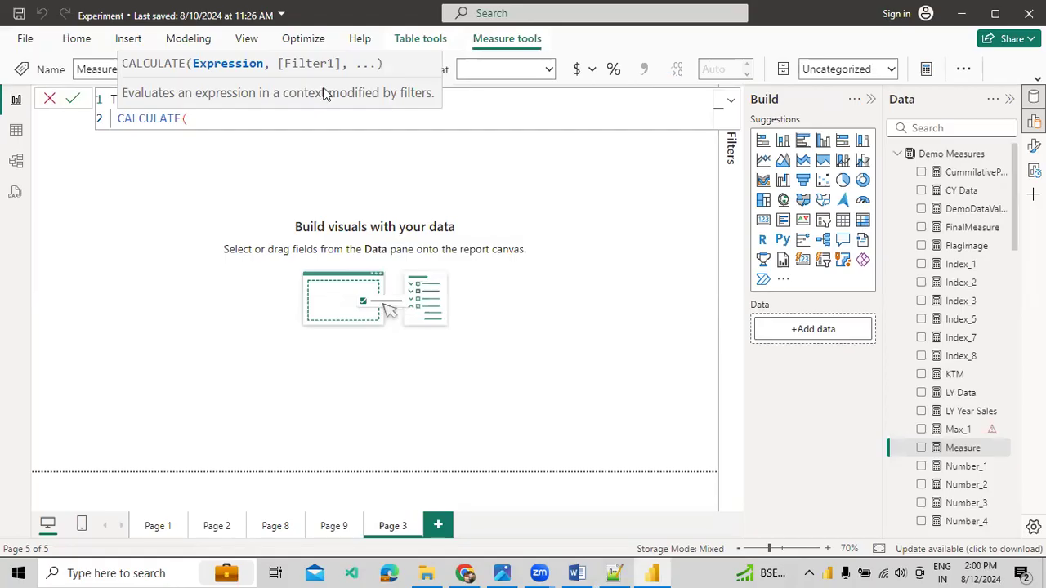
type(",")
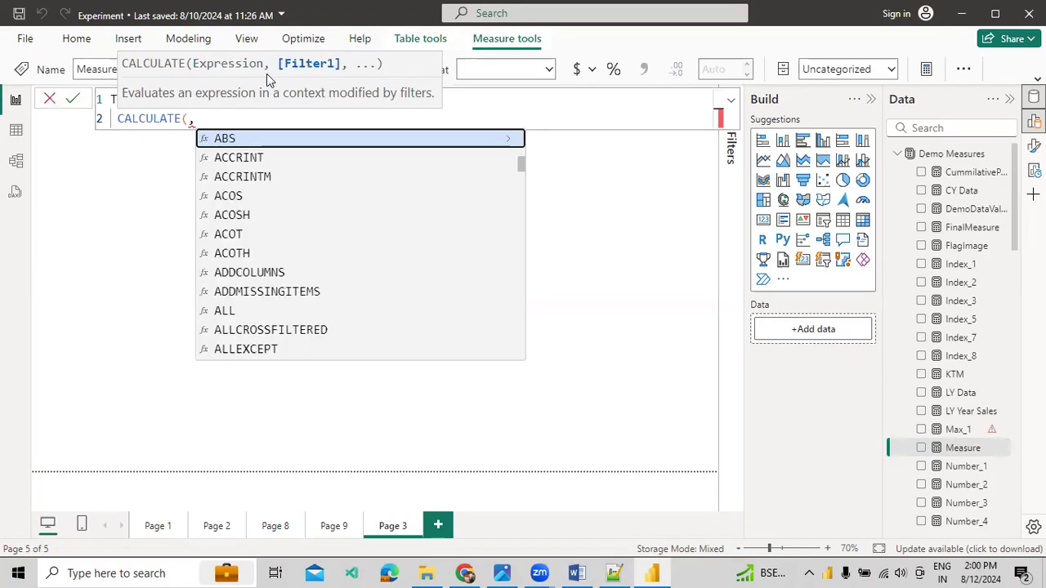
type(",,,,")
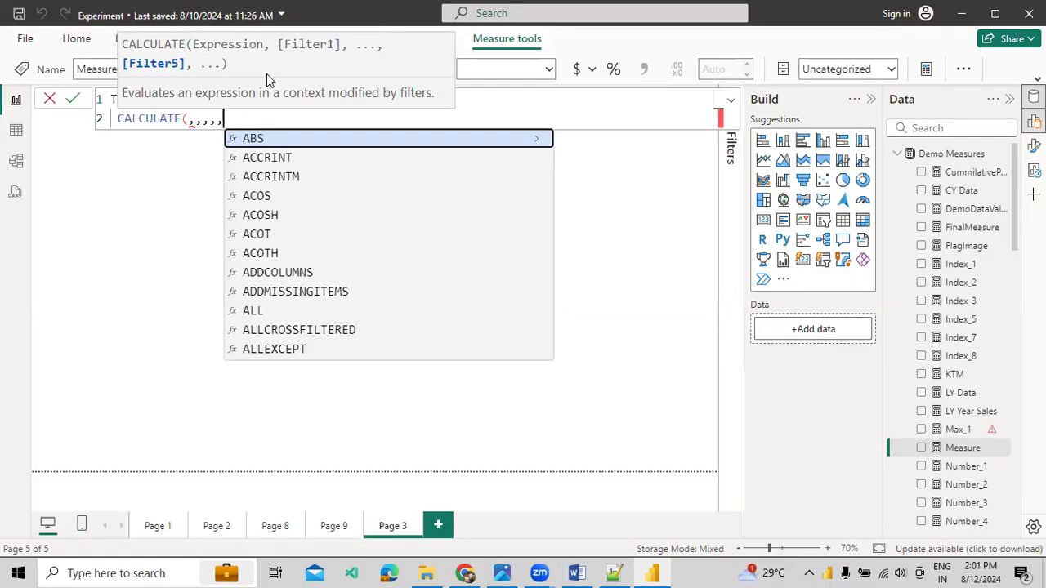
key("BackSpace")
key("BackSpace")
key("BackSpace")
key("BackSpace")
key("BackSpace")
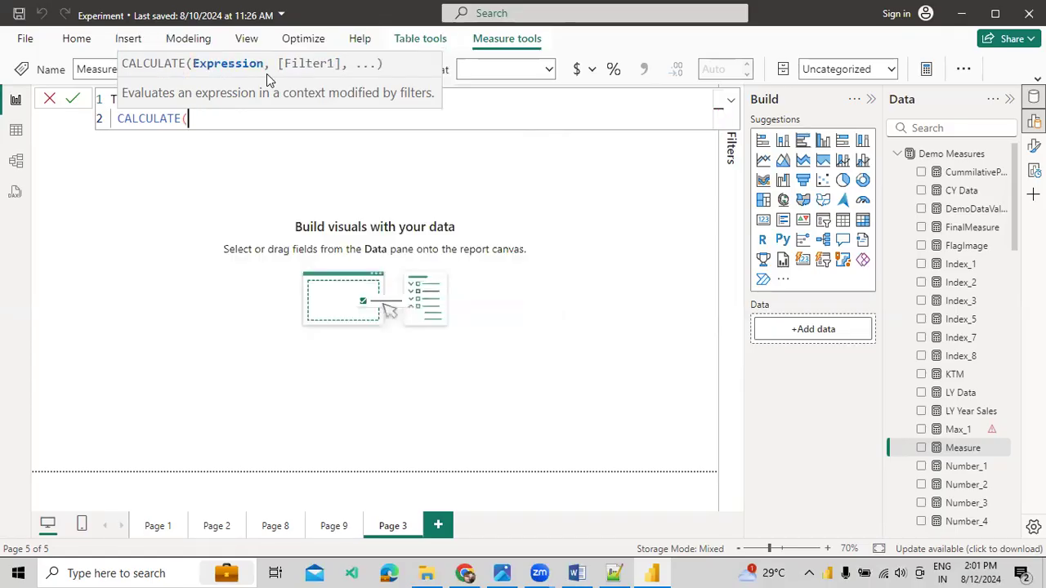
Enter SUM of InternetSales[SalesAmount] on its own line as the expression of CALCULATE.
key("Return")
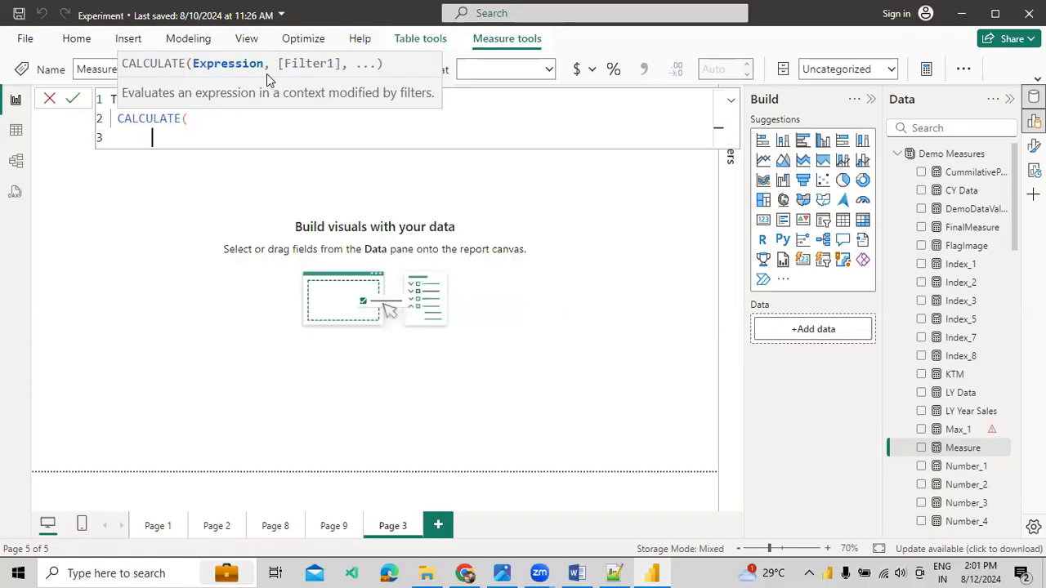
type("SUM(")
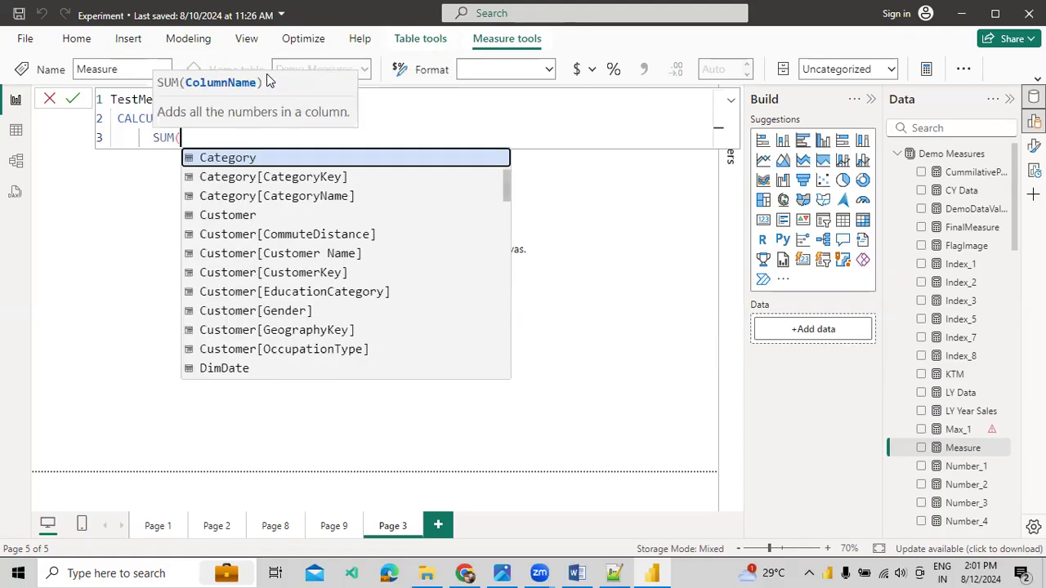
type("Inter")
key("Down")
key("Down")
key("Down")
key("Down")
key("Down")
key("Down")
key("Down")
key("Down")
key("Down")
key("Down")
key("Down")
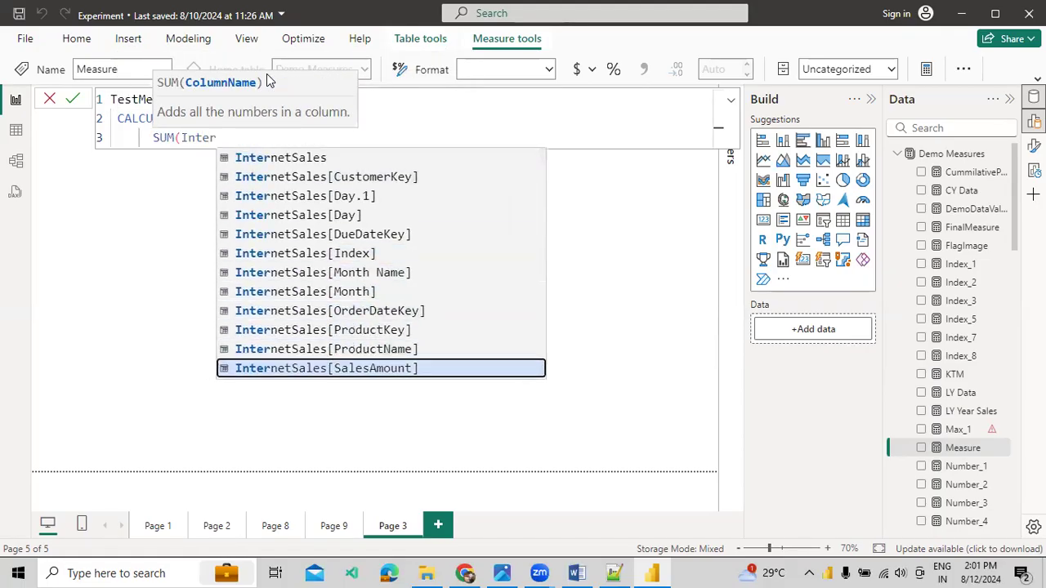
key("Tab")
Close the SUM and CALCULATE brackets, with the CALCULATE bracket on its own line, and commit the measure.
key("shift+Return")
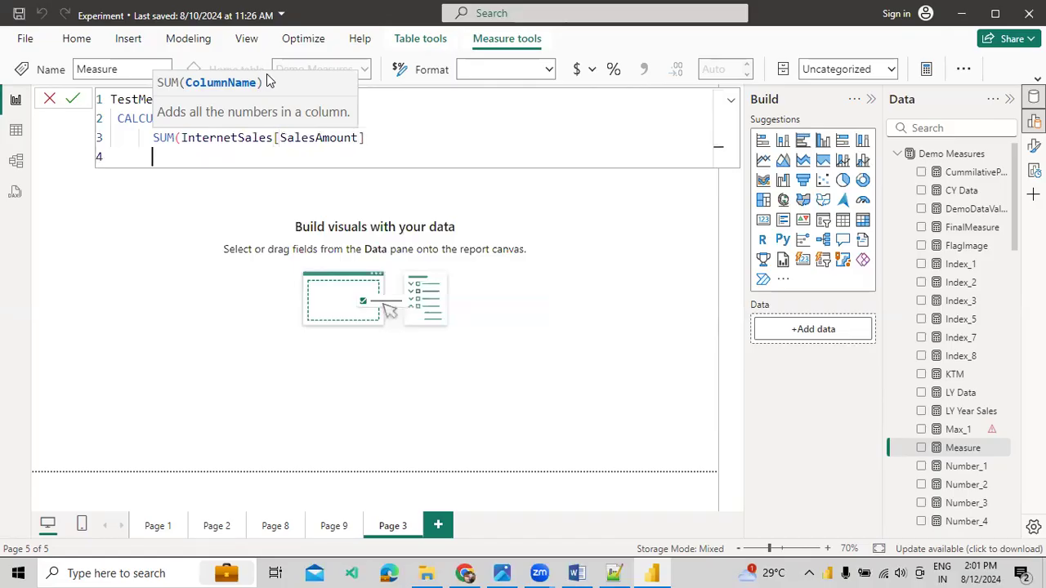
type(")")
key("BackSpace")
key("BackSpace")
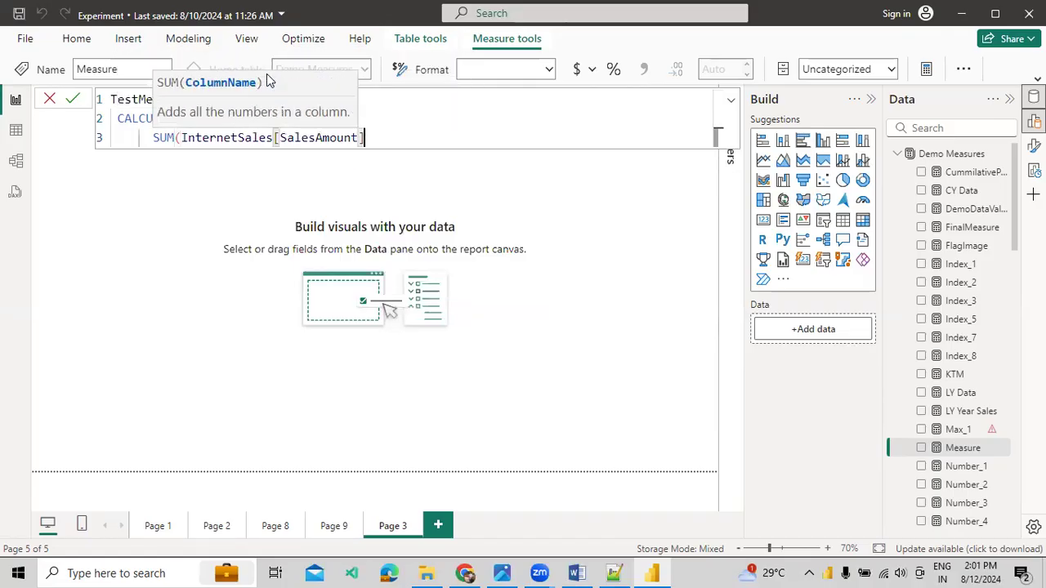
type(")")
key("shift+Return")
type(")")
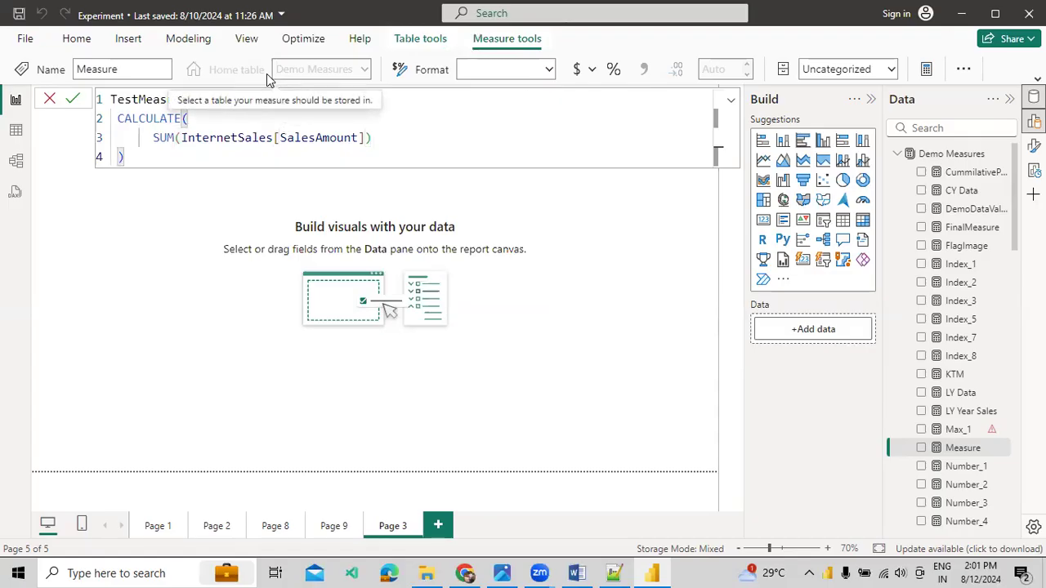
left_click(372, 137)
type(",")
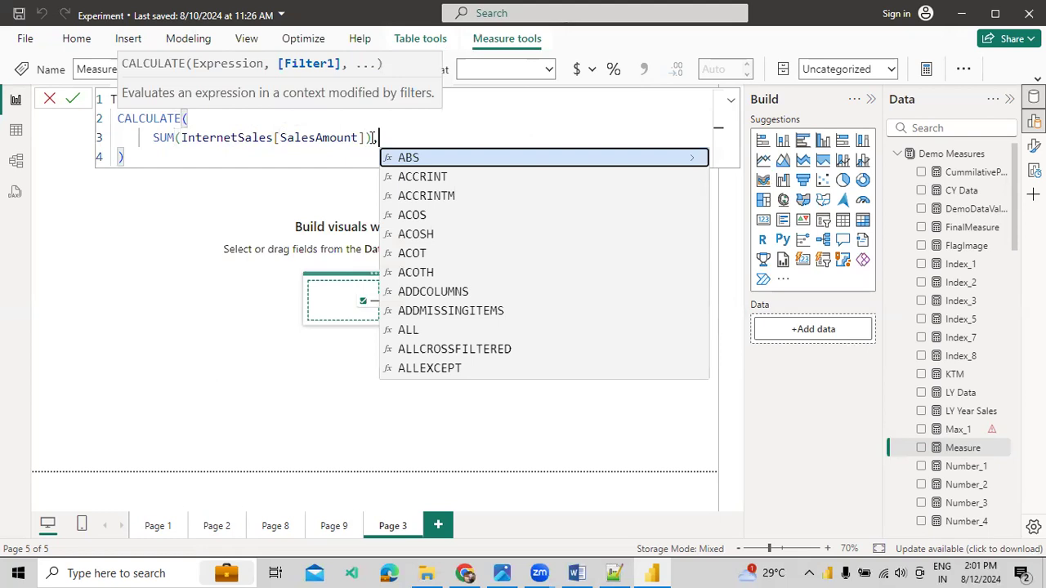
key("BackSpace")
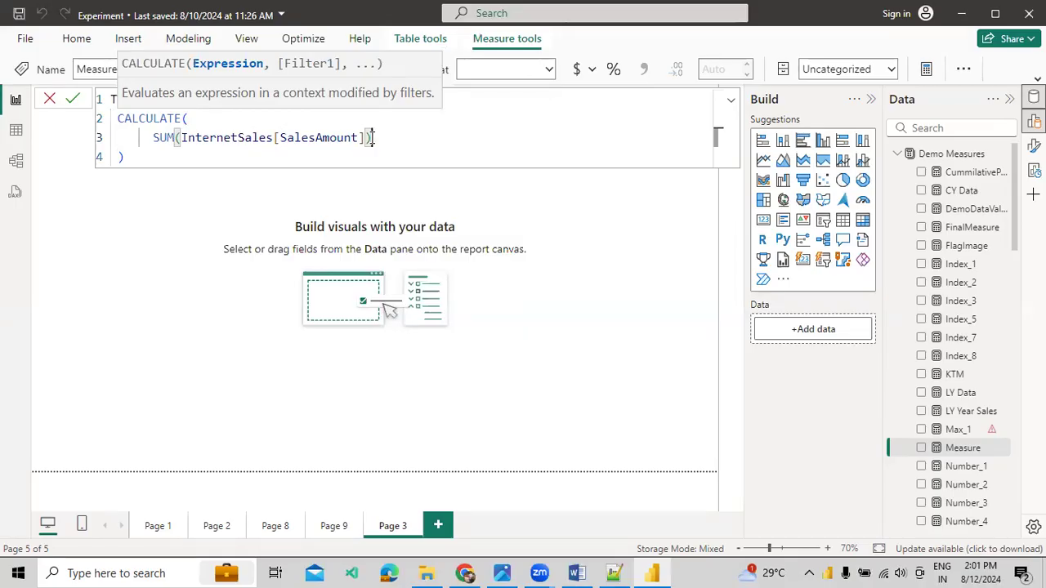
key("Return")
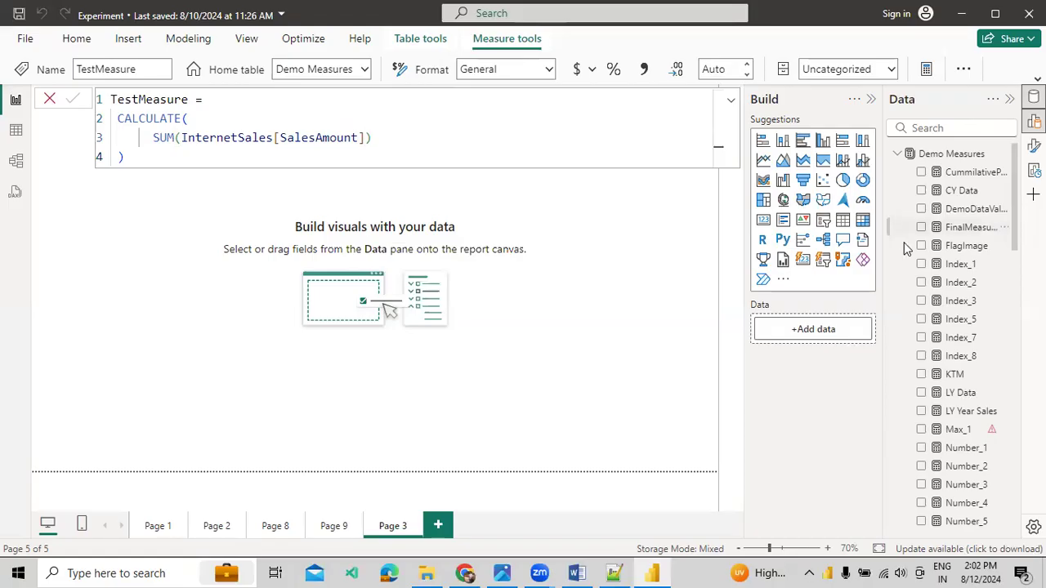
Show TestMeasure from the Demo Measures table in a card visual on the new page.
scroll(901, 334, "down", 7)
scroll(972, 351, "down", 2)
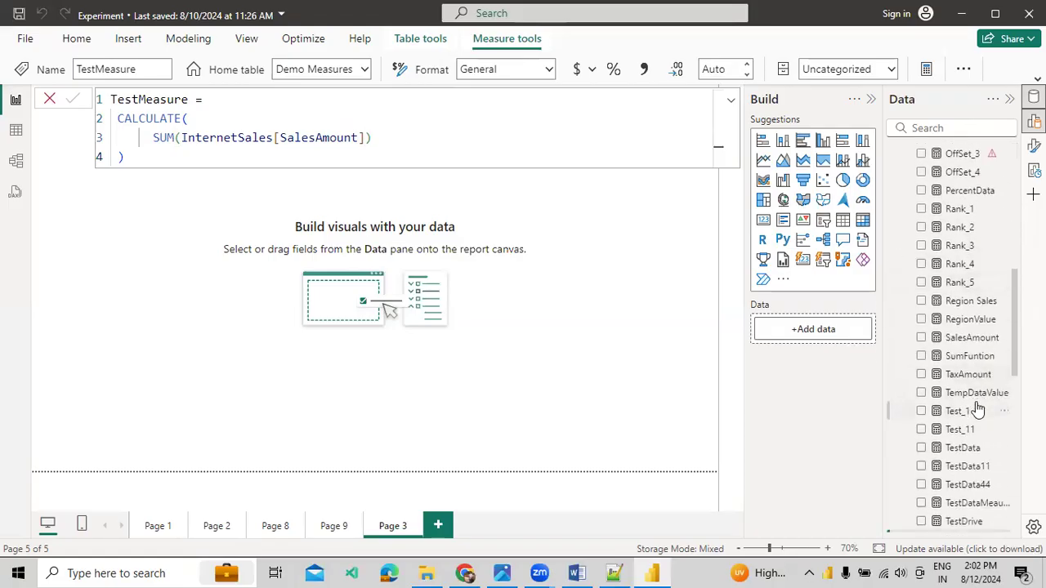
scroll(978, 398, "down", 2)
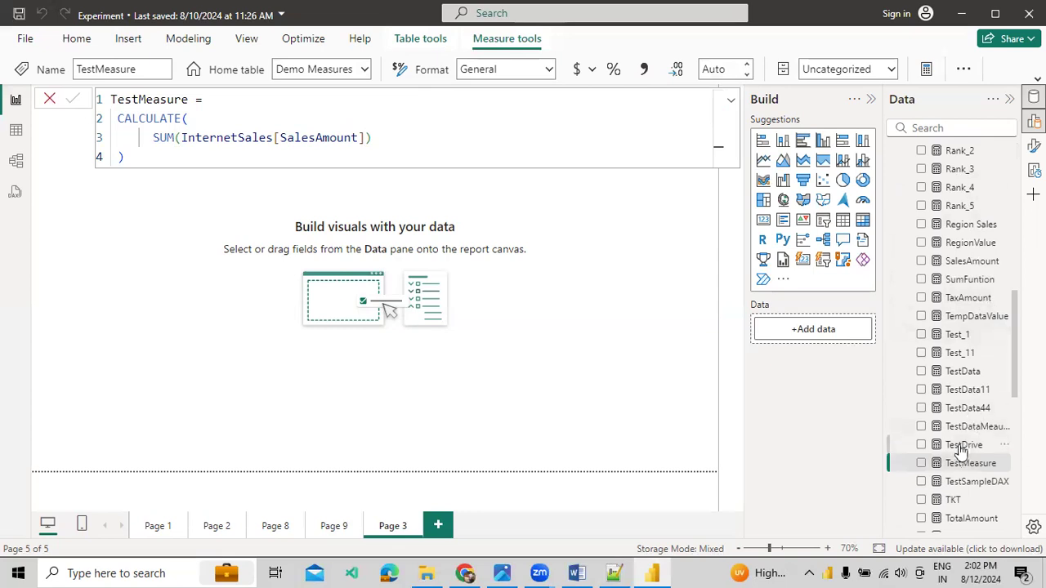
left_click_drag(609, 346, 513, 299)
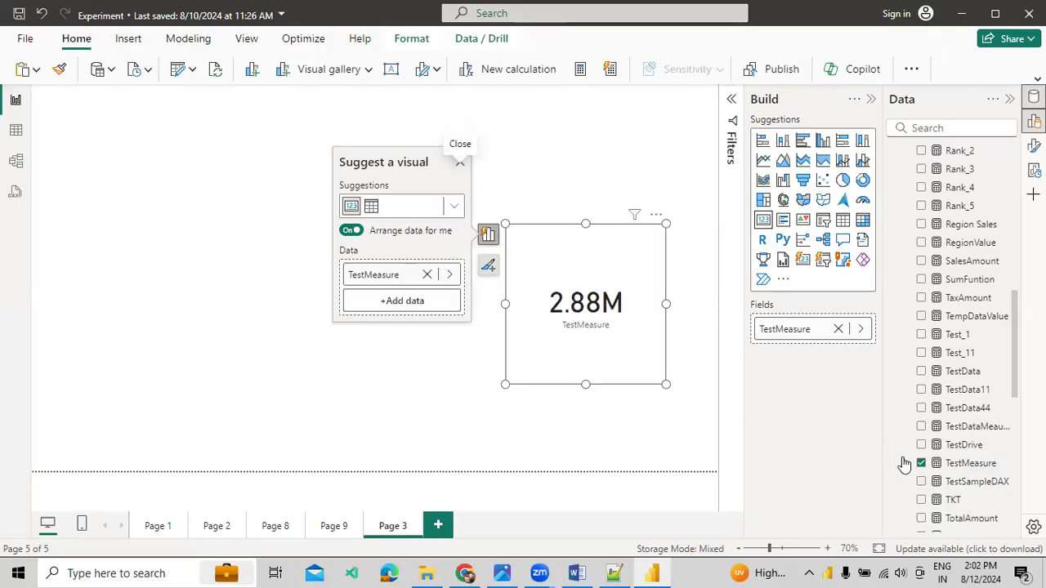
Open the formula of TestMeasure for editing and collapse the Build pane.
left_click(968, 464)
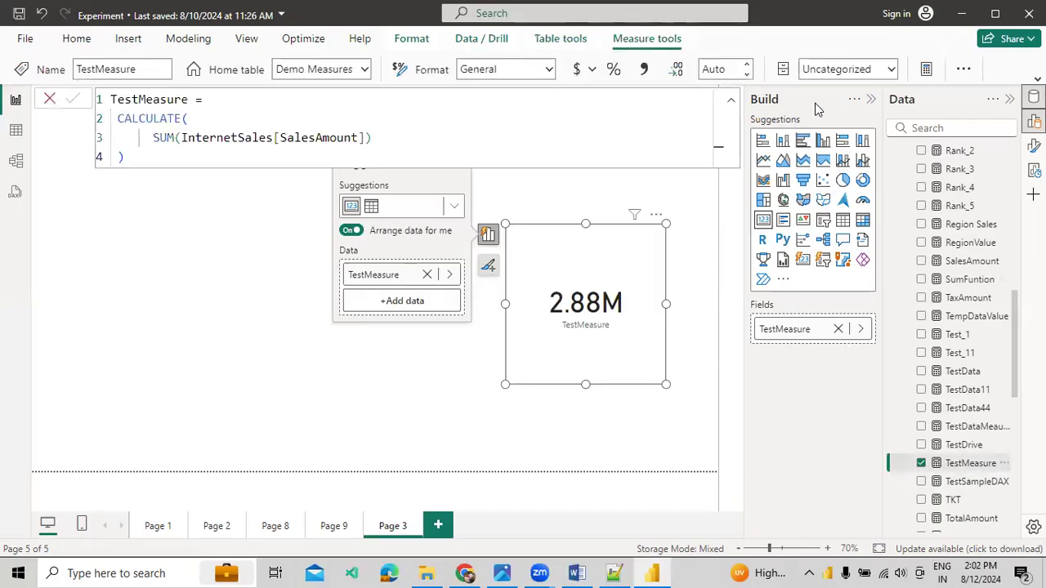
left_click(871, 99)
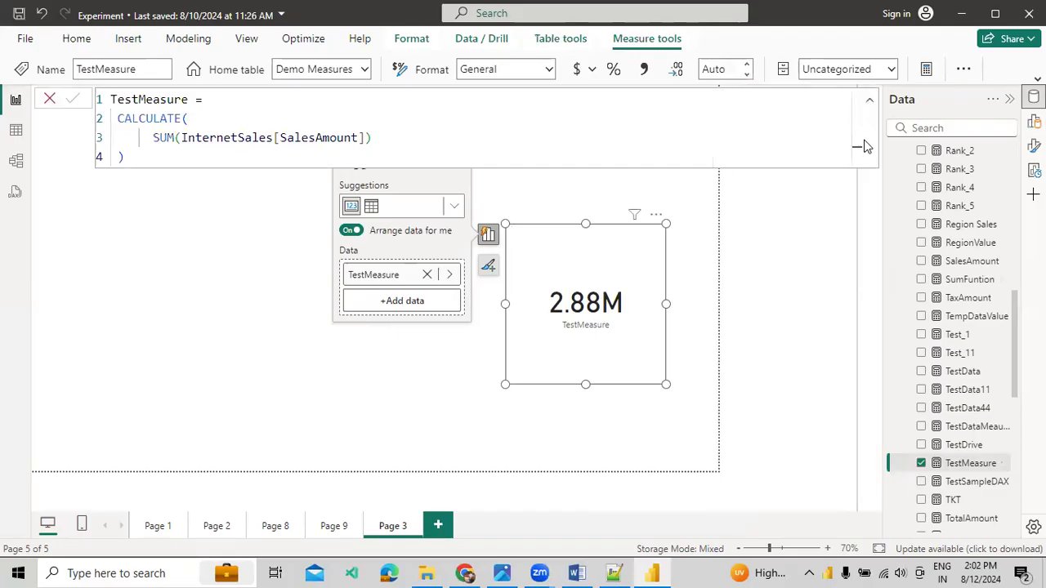
left_click(398, 149)
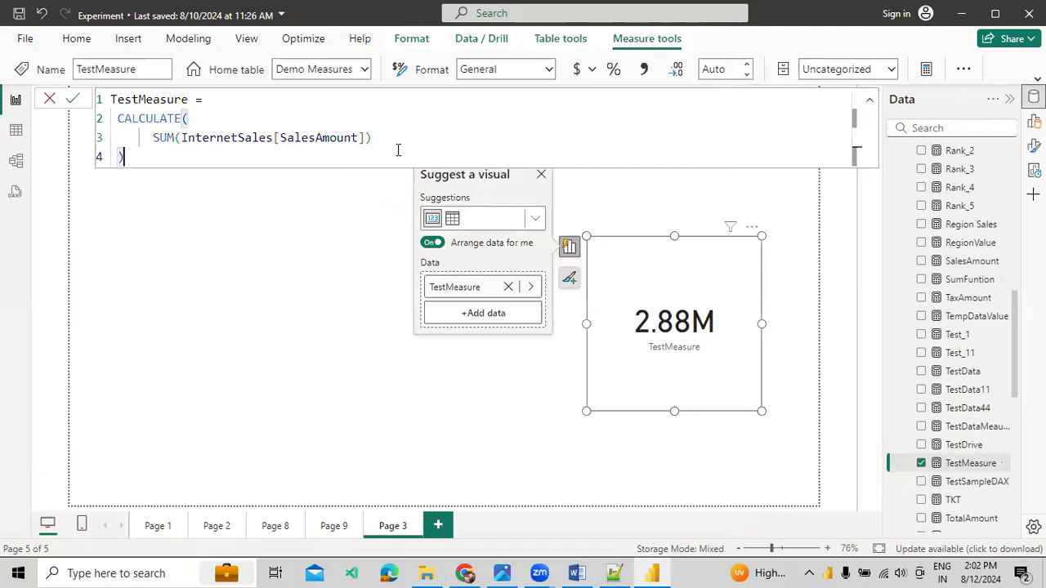
Replace the SUM expression inside CALCULATE with the existing [SalesAmount] measure.
left_click_drag(123, 137, 424, 143)
key("Tab")
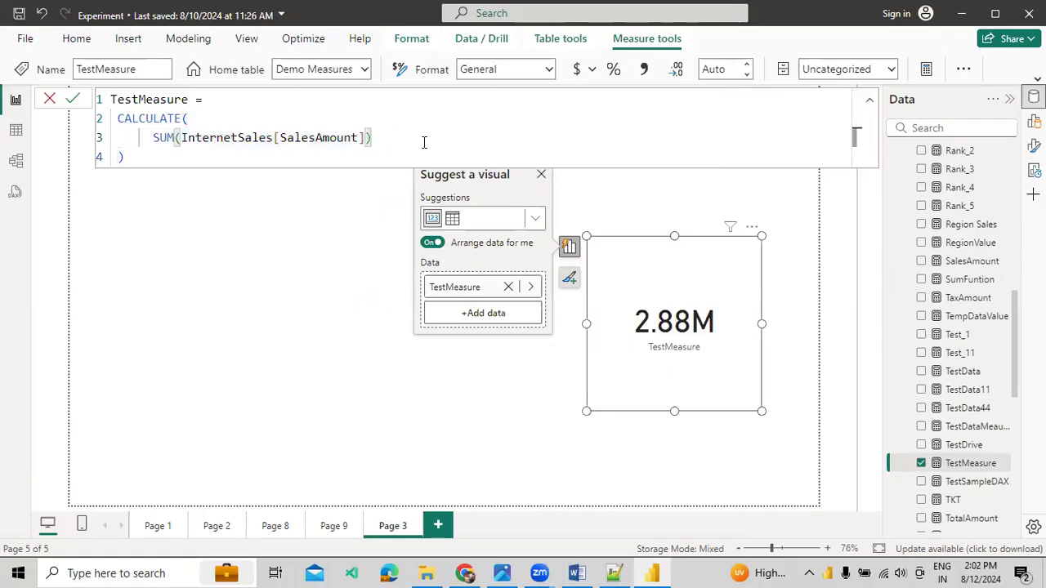
key("shift+Home")
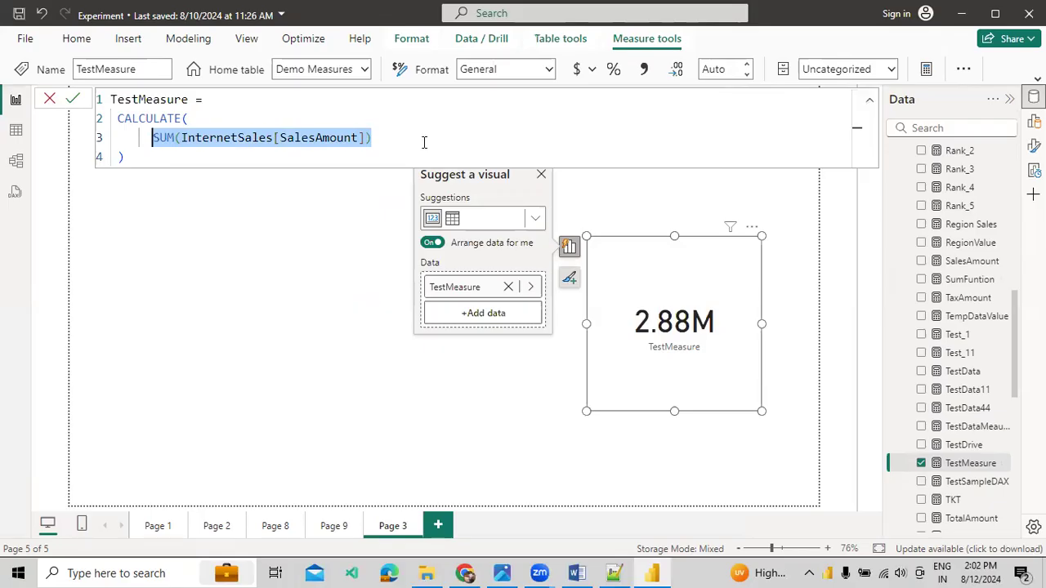
type("Sa")
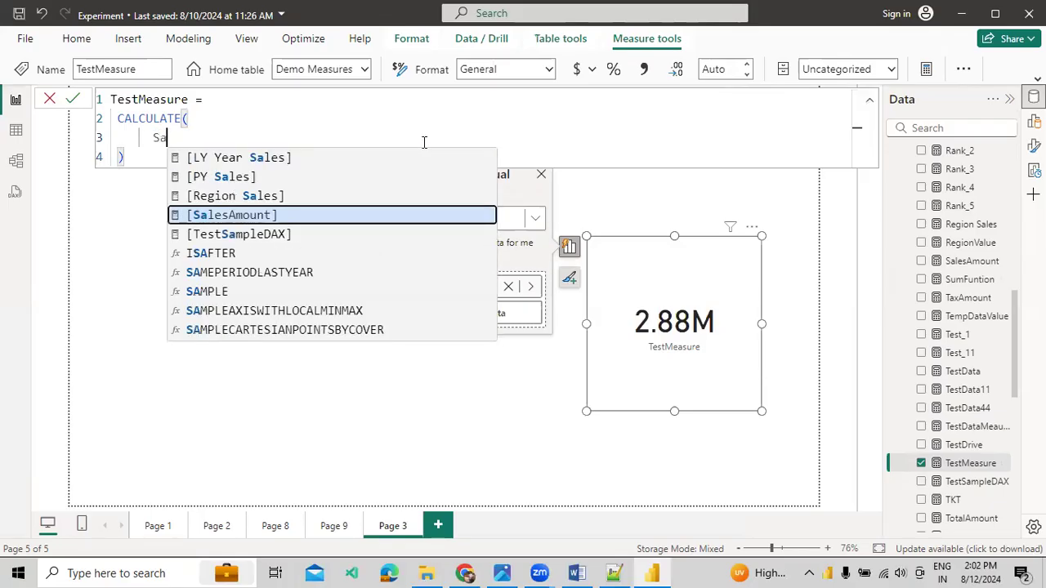
key("Down")
key("Up")
key("Up")
key("Up")
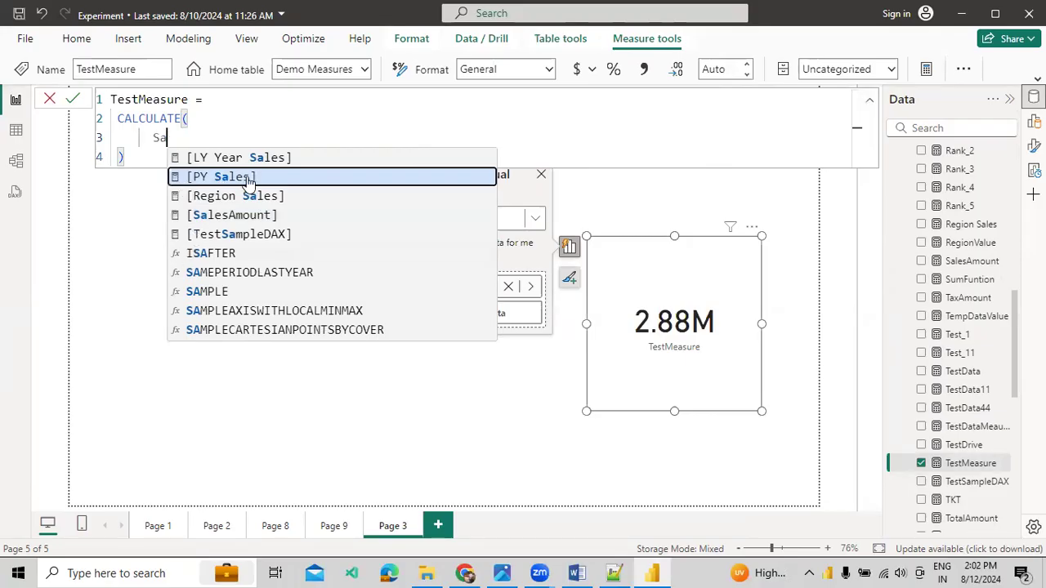
type("les")
key("Tab")
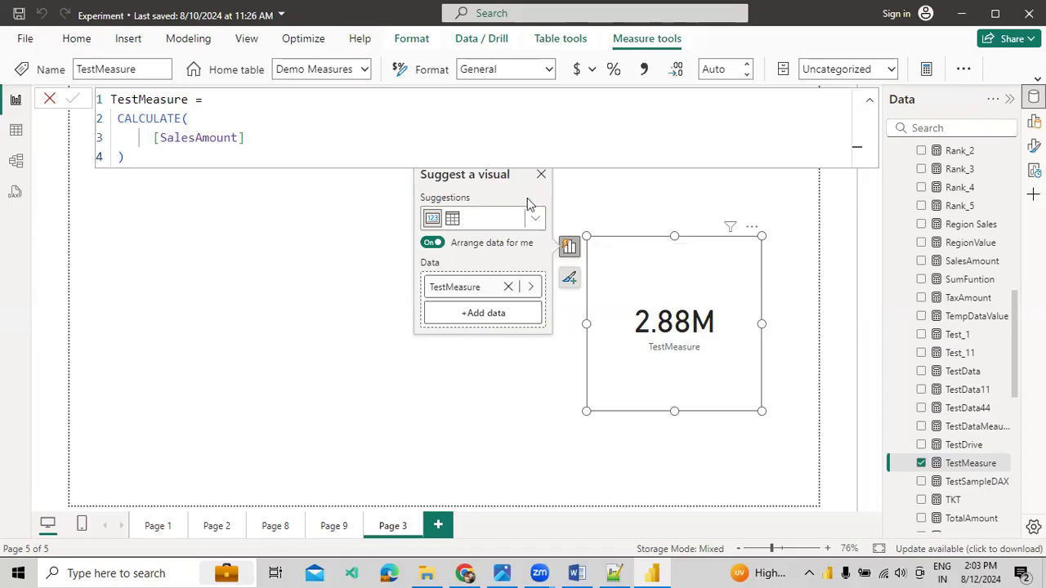
Add a comma after [SalesAmount] in the TestMeasure formula and start a new line for a filter argument.
left_click(254, 142)
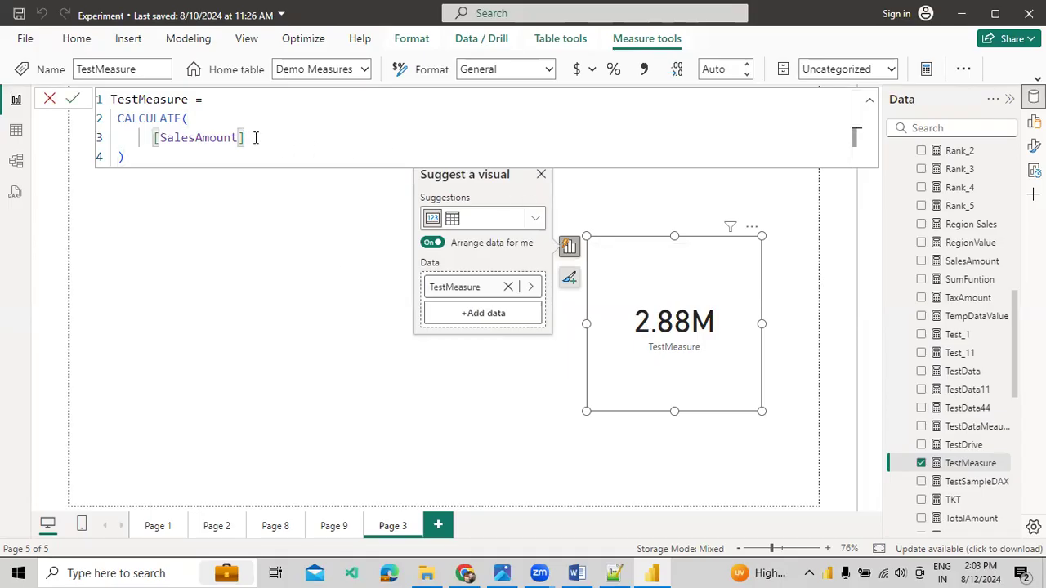
type(",")
key("shift+Return")
type("Fil")
key("Tab")
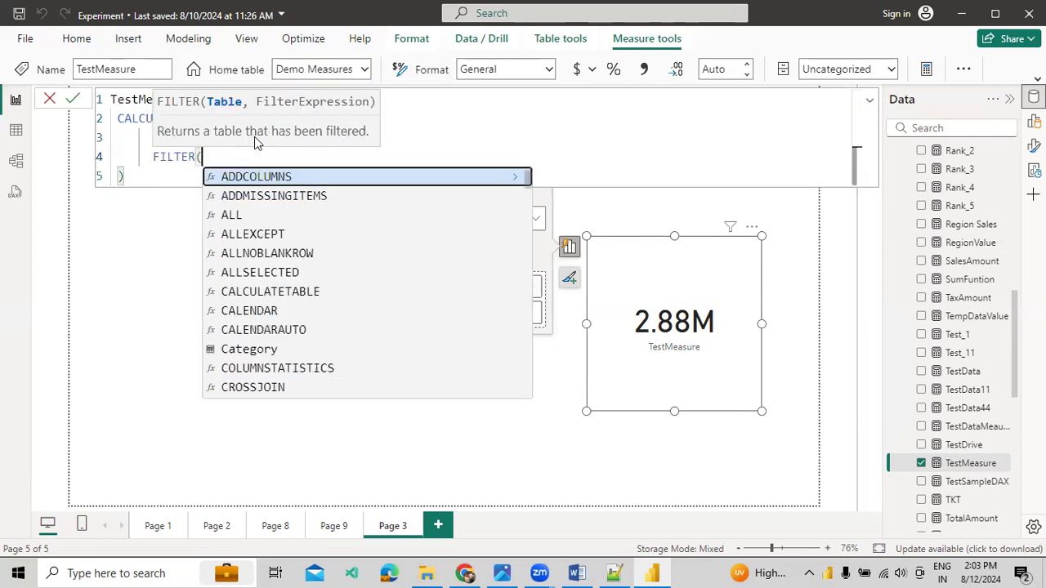
key("BackSpace")
key("BackSpace")
key("BackSpace")
key("BackSpace")
key("BackSpace")
key("BackSpace")
key("BackSpace")
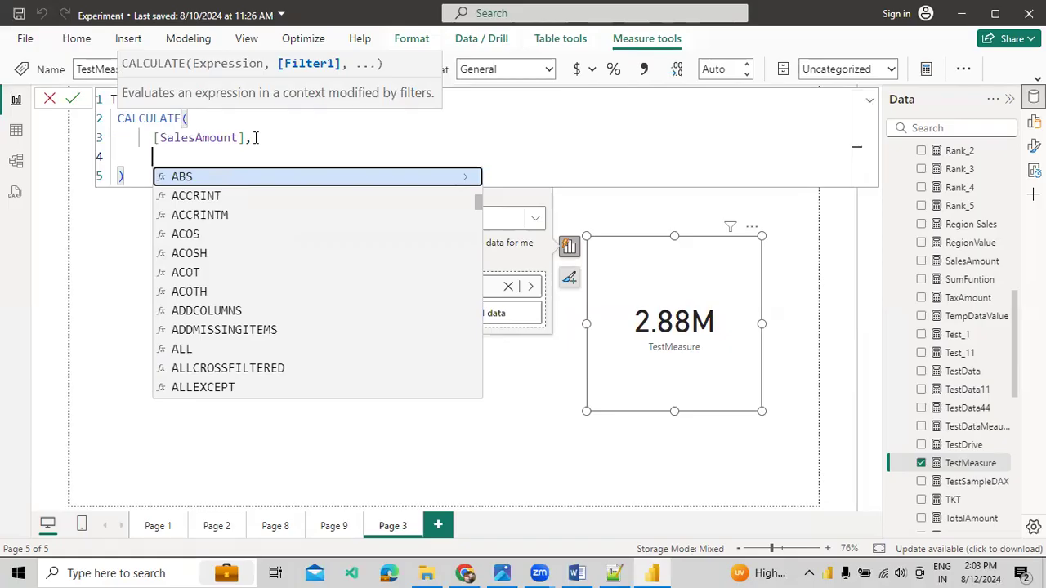
Add a FILTER function with the Geography table as its first argument and start a new line for its condition.
type("FILTER(")
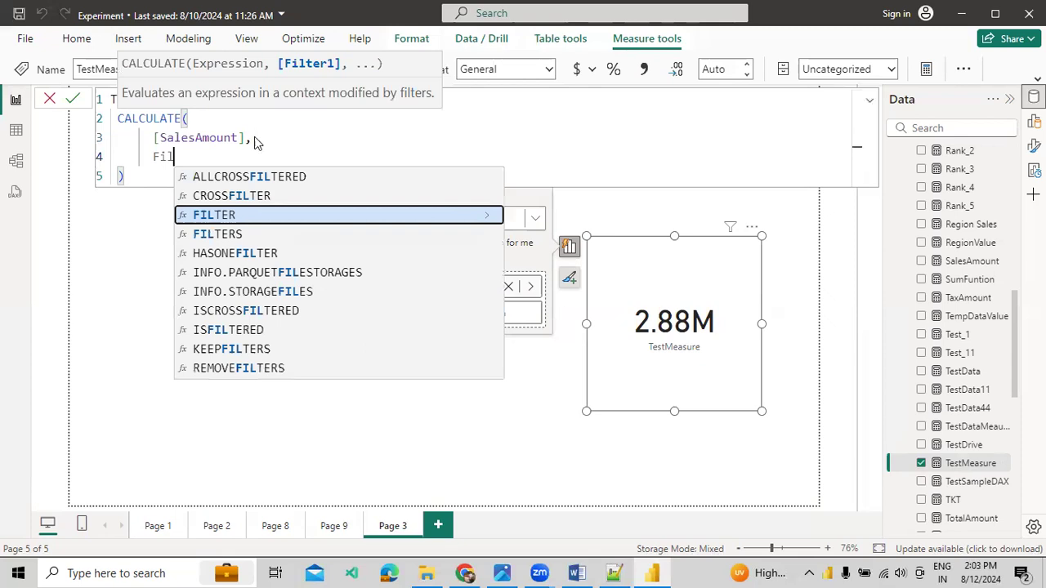
key("shift+Return")
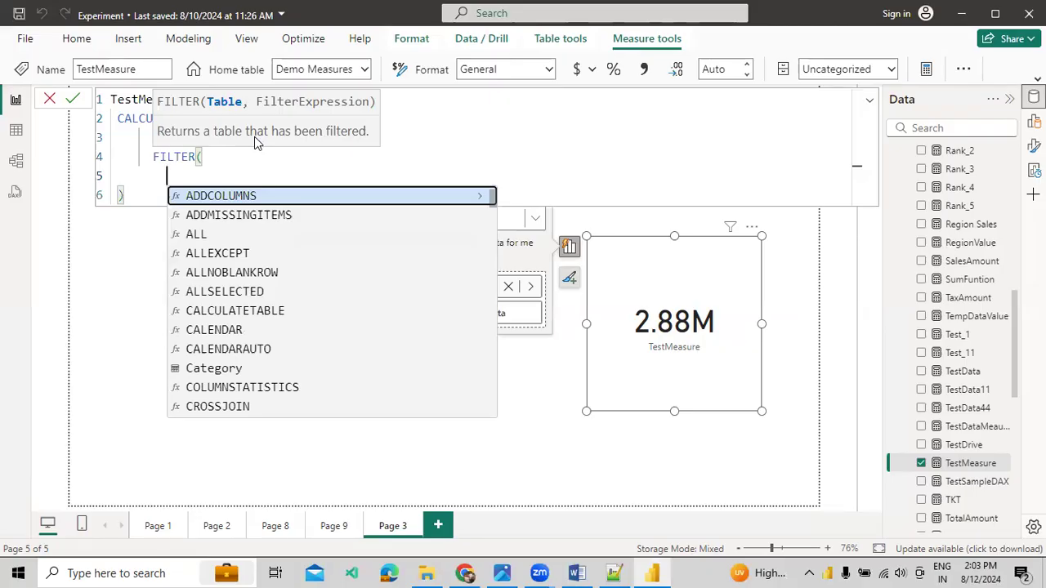
type("Reg")
key("BackSpace")
key("BackSpace")
key("BackSpace")
type("Ge")
key("Down")
key("Down")
key("Down")
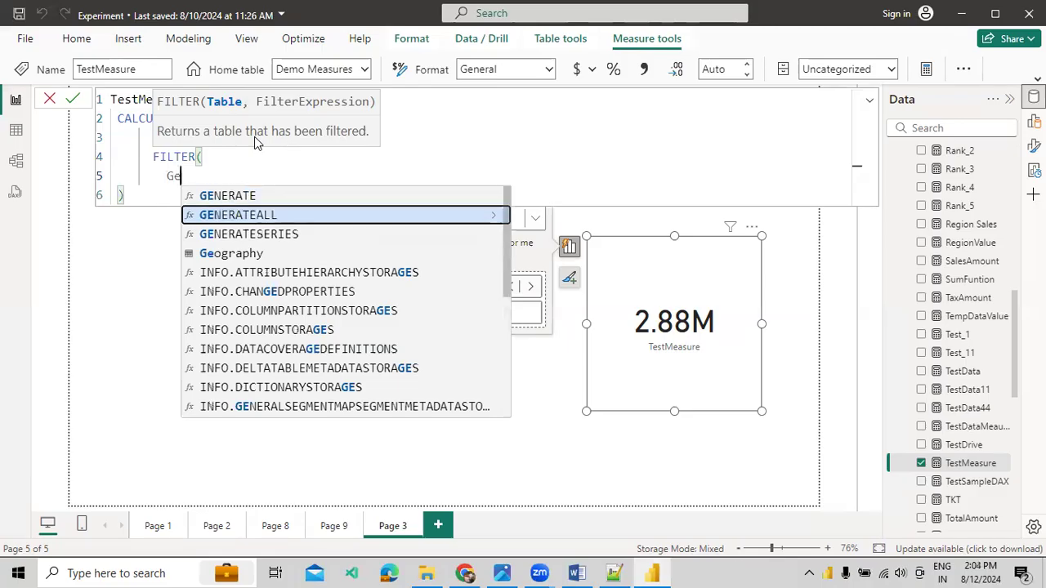
key("Tab")
type(",")
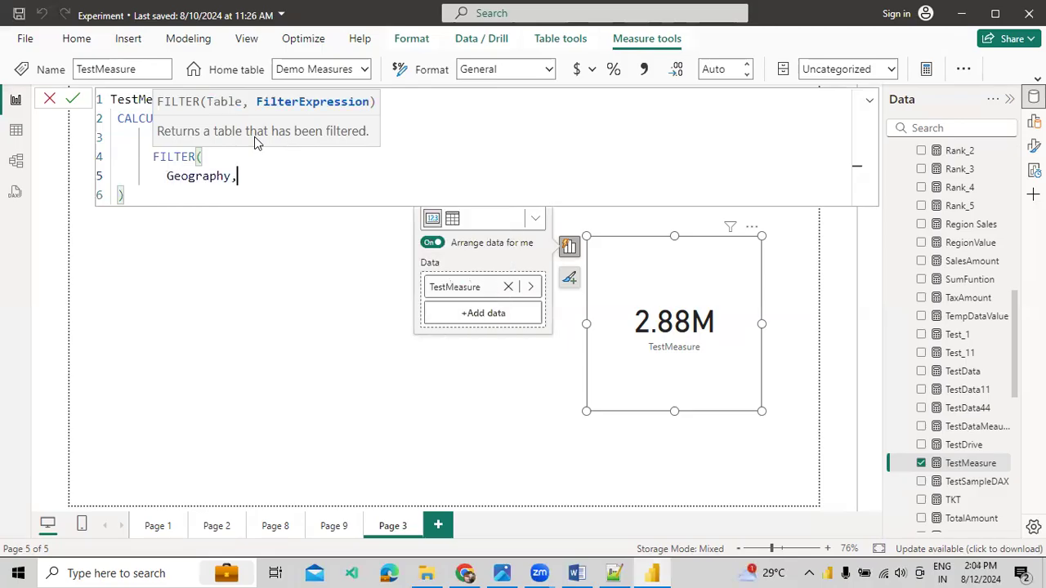
key("Return")
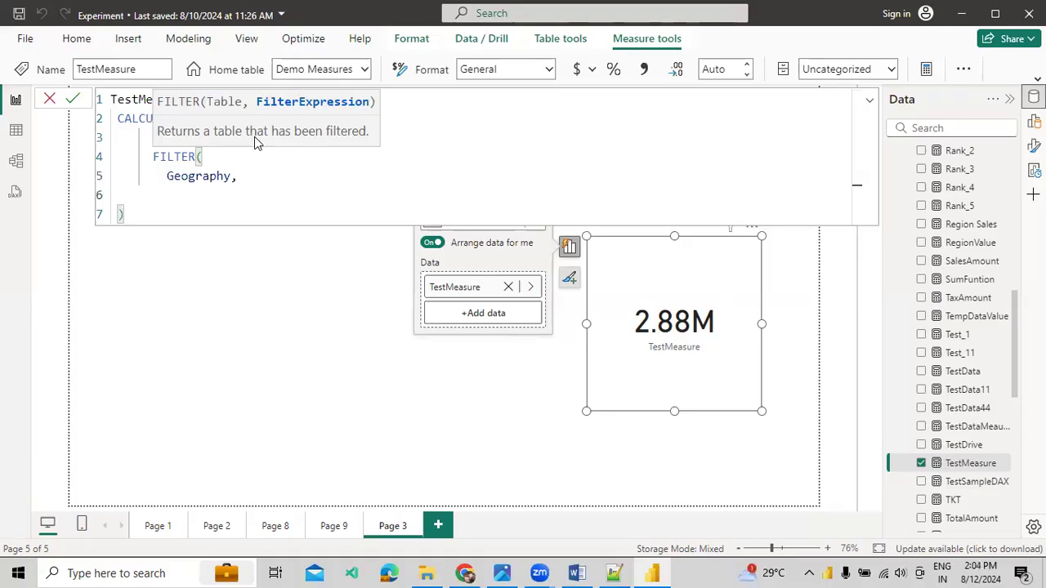
Enter the filter condition Geography[RegionName] IN {"Canada","France"}.
type("Reg")
key("Down")
key("Down")
key("Down")
key("Down")
key("Tab")
type("IN {")
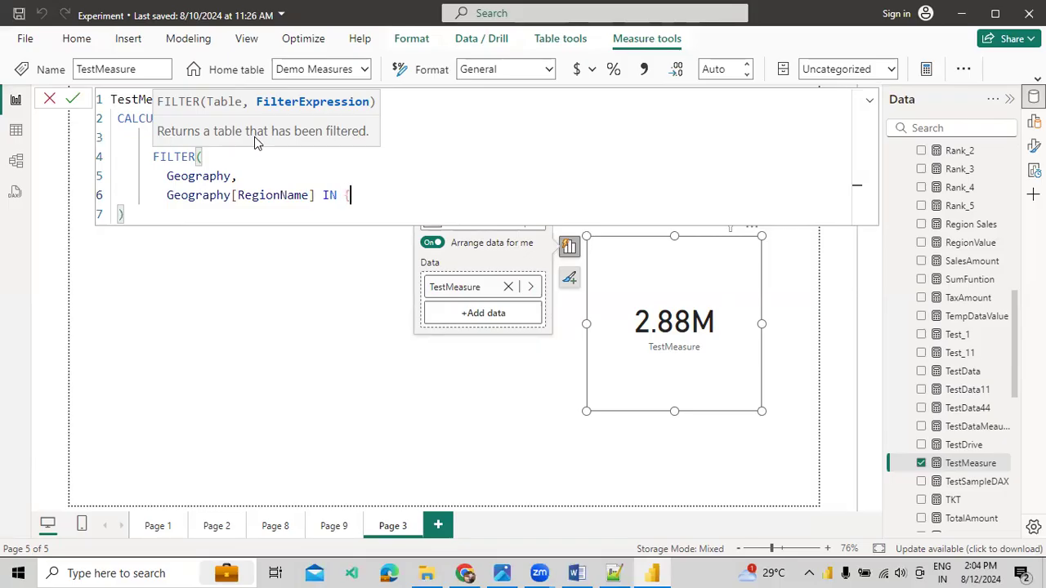
type("\"Canada\"")
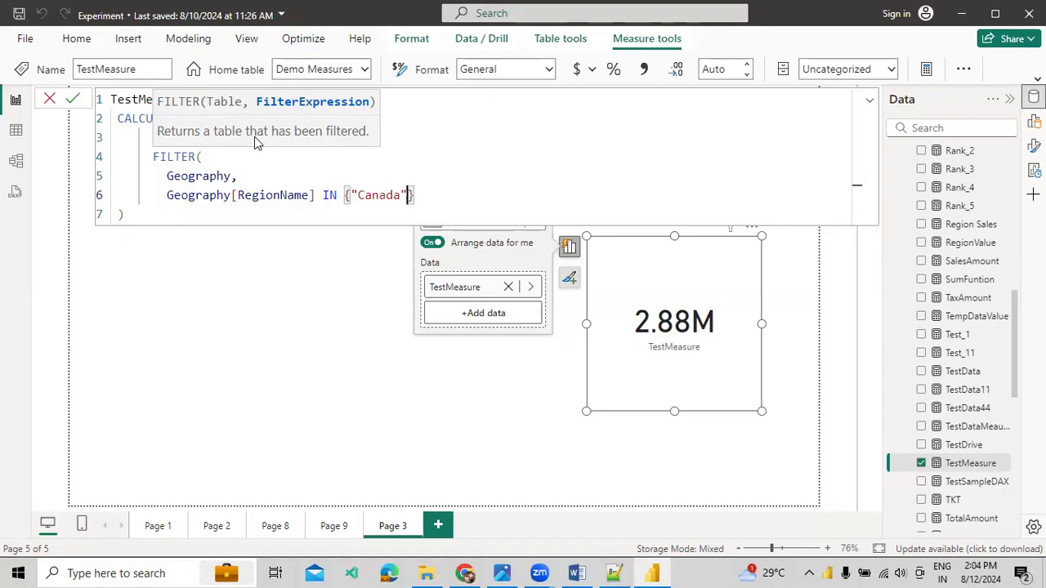
type(", \"France")
key("Right")
key("Right")
Close the FILTER and CALCULATE parentheses on separate lines, remove the surplus last line, and commit TestMeasure.
key("Return")
type(")")
key("Return")
type(")")
key("Down")
key("BackSpace")
key("BackSpace")
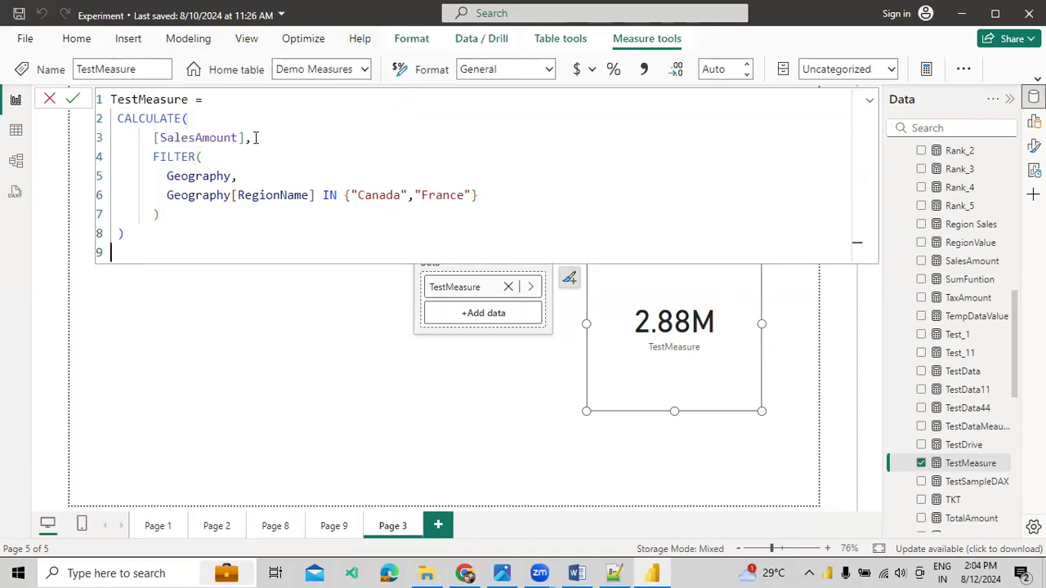
key("BackSpace")
key("Return")
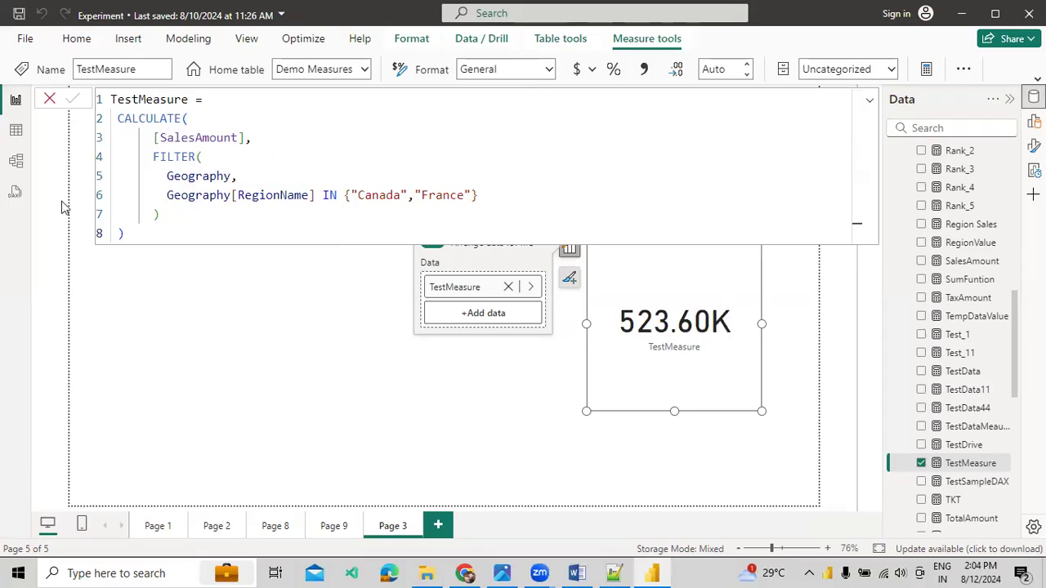
left_click_drag(137, 157, 178, 217)
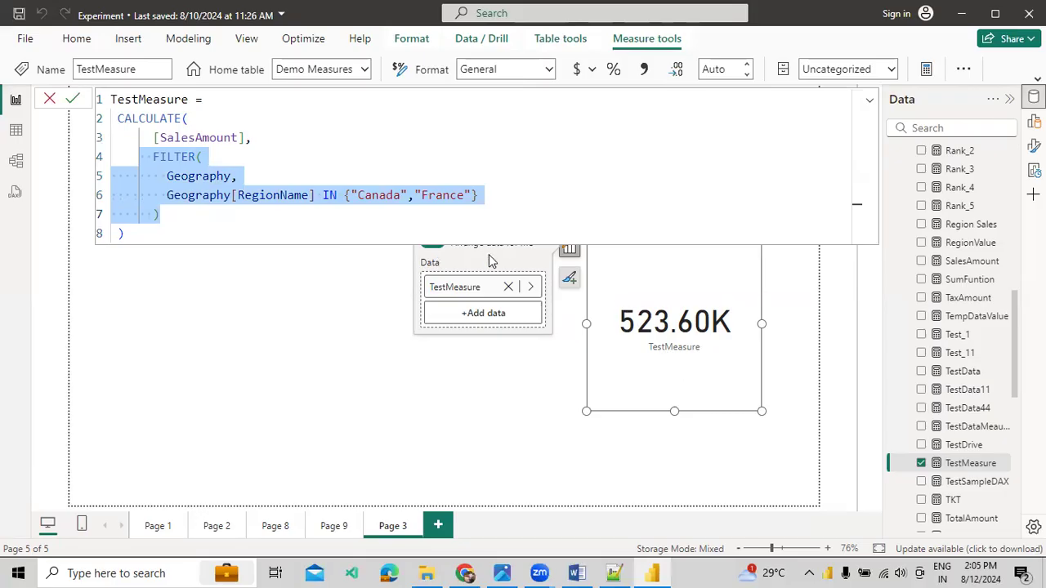
double_click(389, 194)
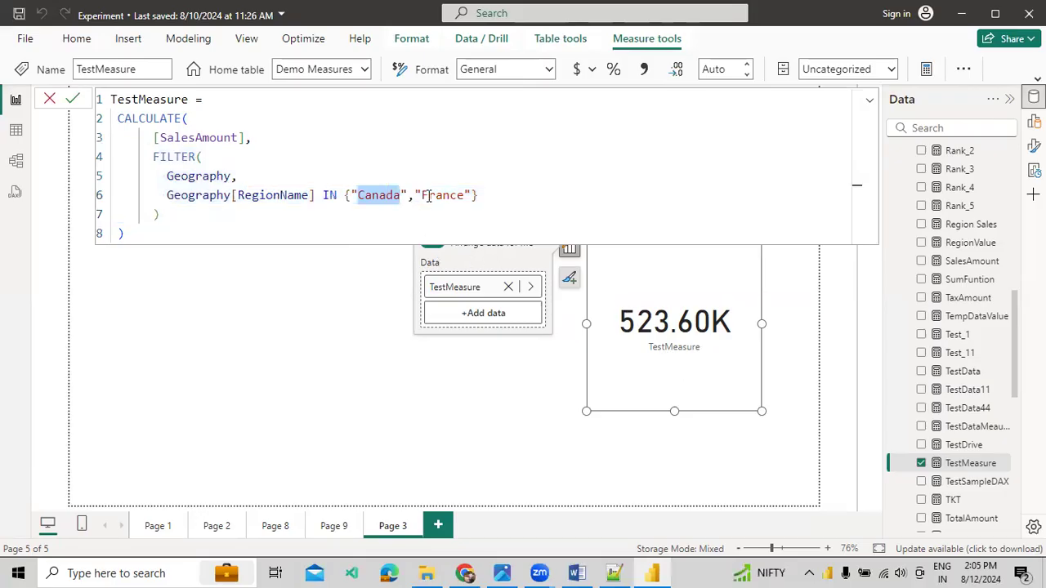
double_click(442, 194)
left_click(483, 200)
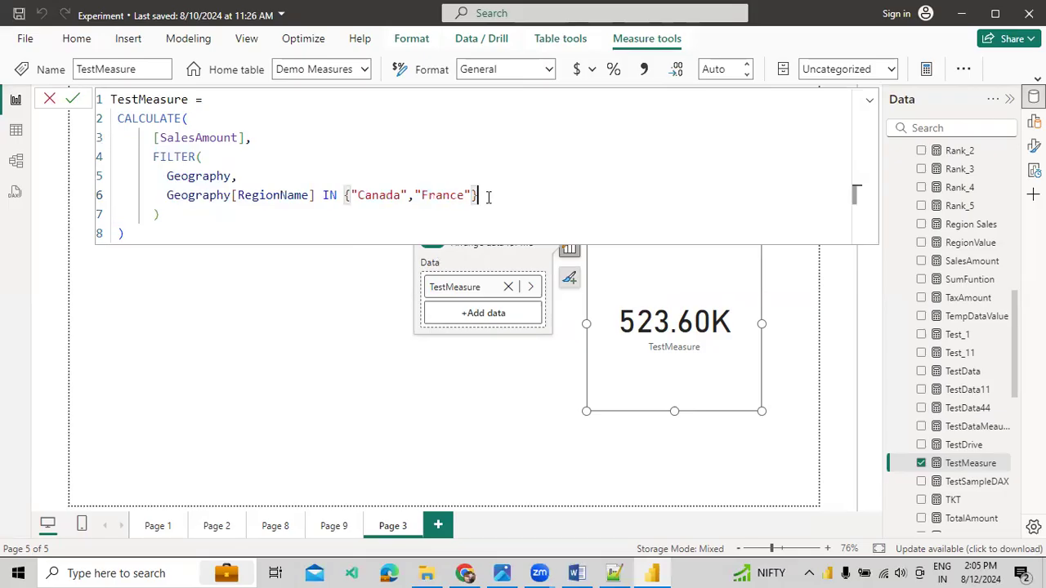
Add a comma after the Geography filter and start a second FILTER function below it in the TestMeasure formula.
left_click(196, 213)
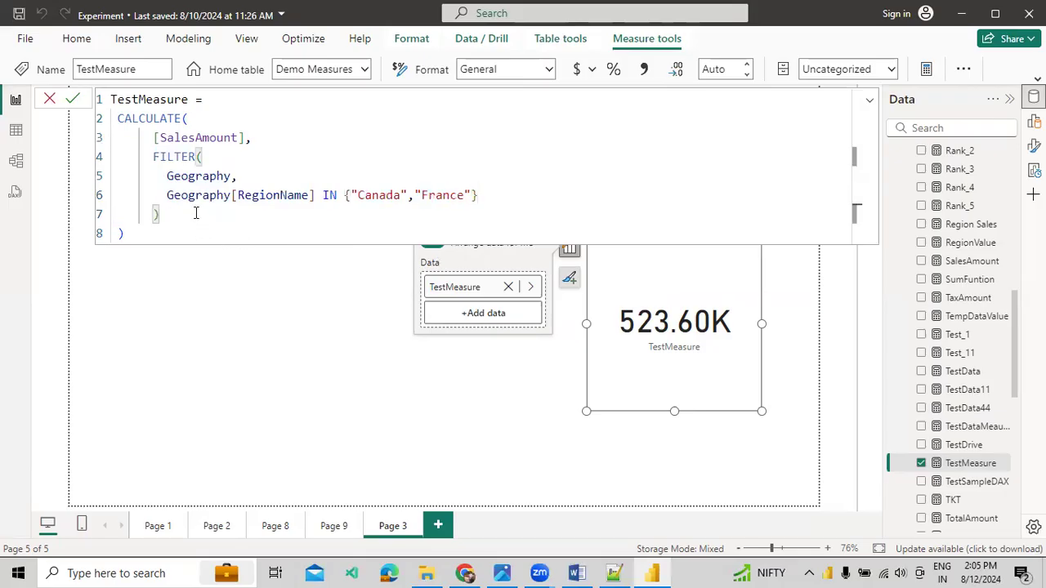
type(",")
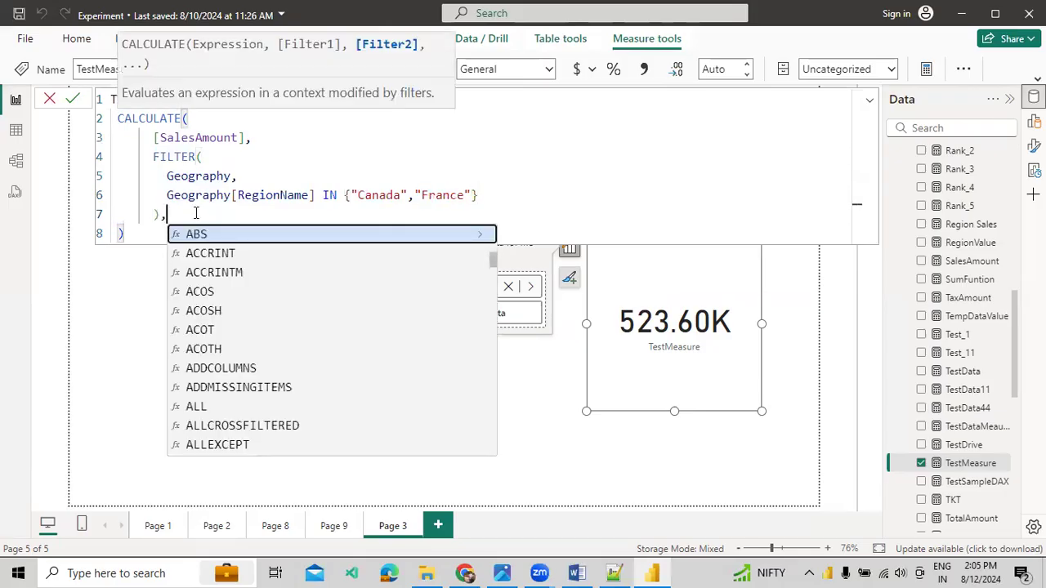
key("shift+Return")
type("Fil")
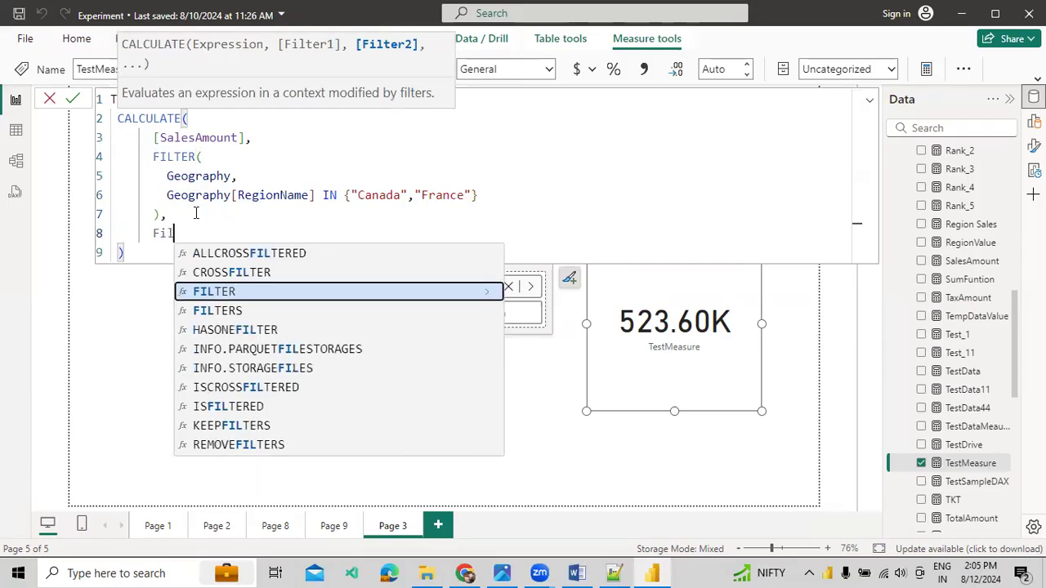
key("Tab")
key("shift+Return")
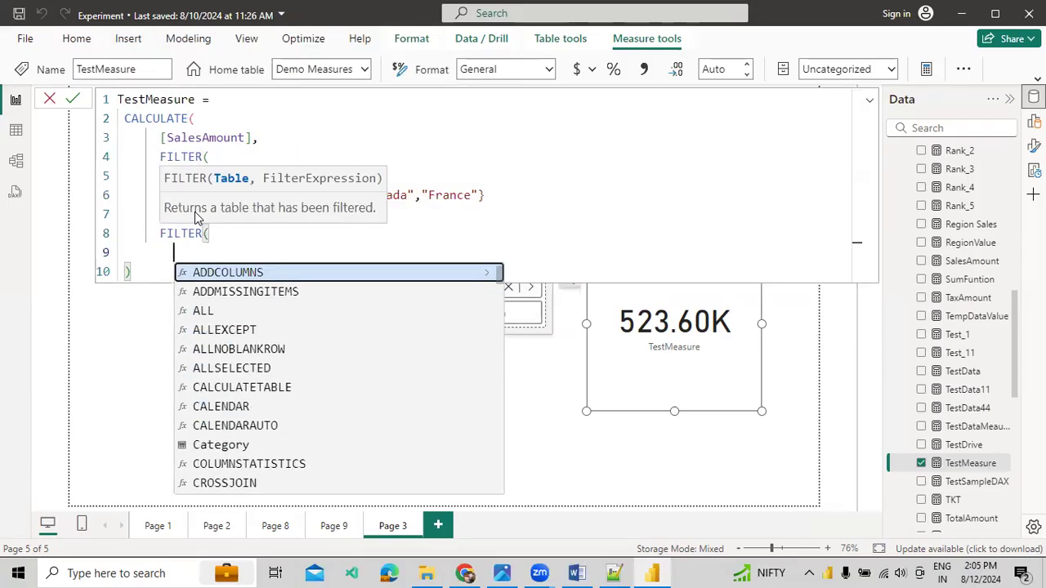
key("Escape")
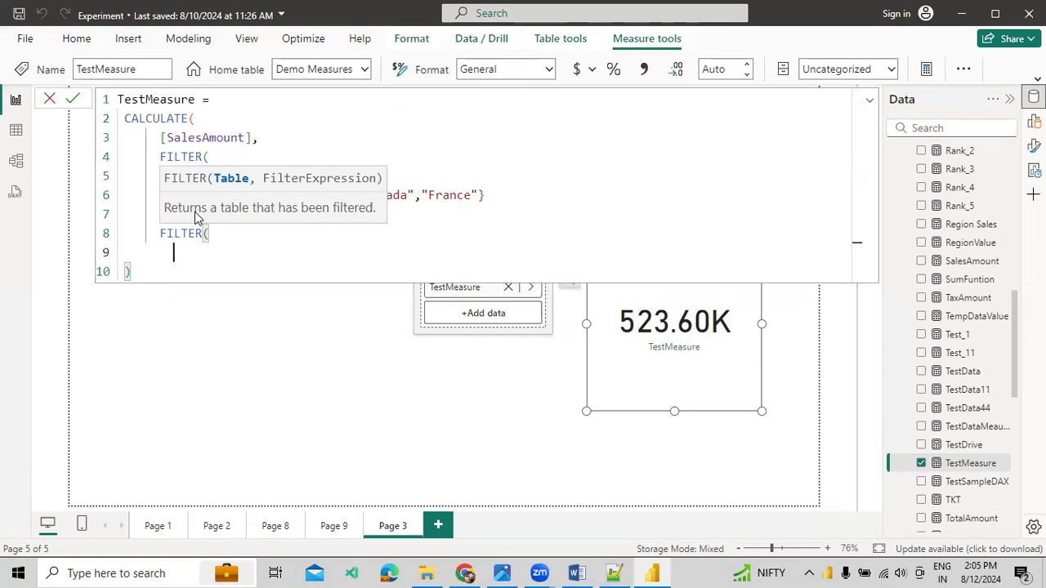
Fill the second FILTER with the DimDate table and the condition DimDate[Year] = 2003.
type("Dim")
key("Tab")
type(",")
key("shift+Return")
type("Ye")
key("Down")
key("Up")
key("Page_Up")
key("Up")
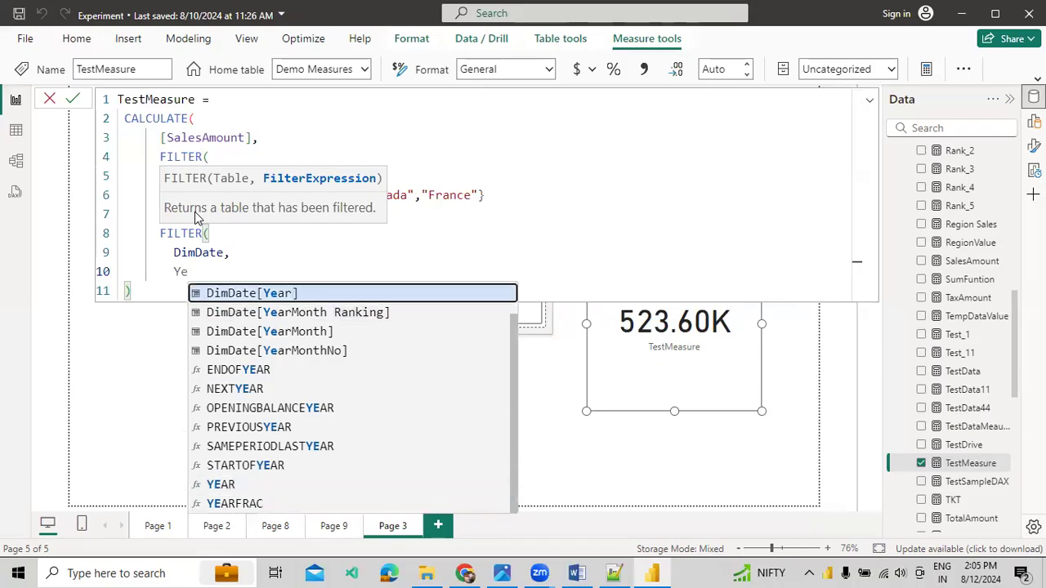
key("Tab")
type("= 2003")
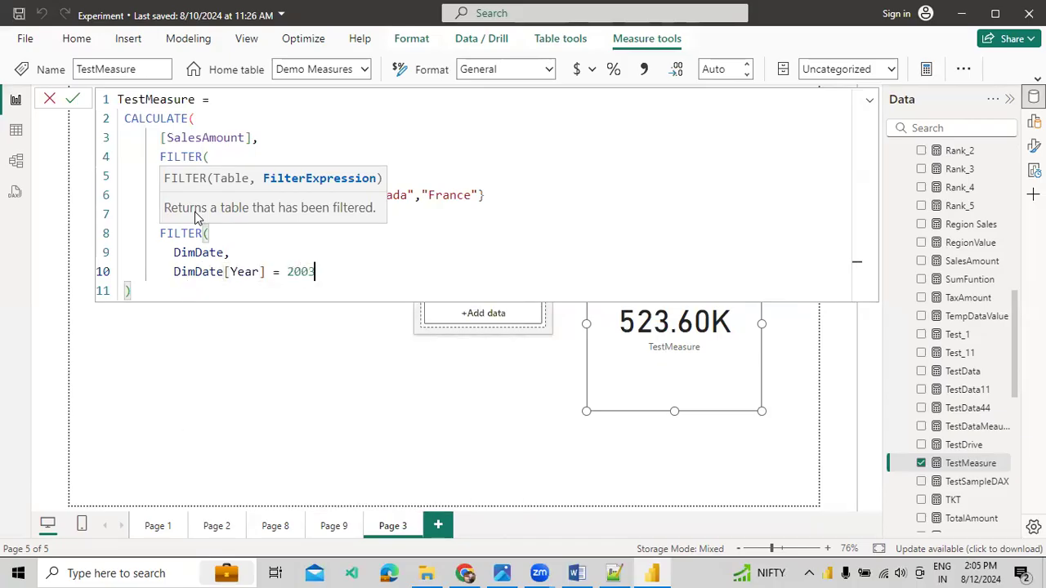
Close the second FILTER, commit TestMeasure, and briefly collapse the formula to check the card.
key("Return")
type(")")
left_click(195, 214)
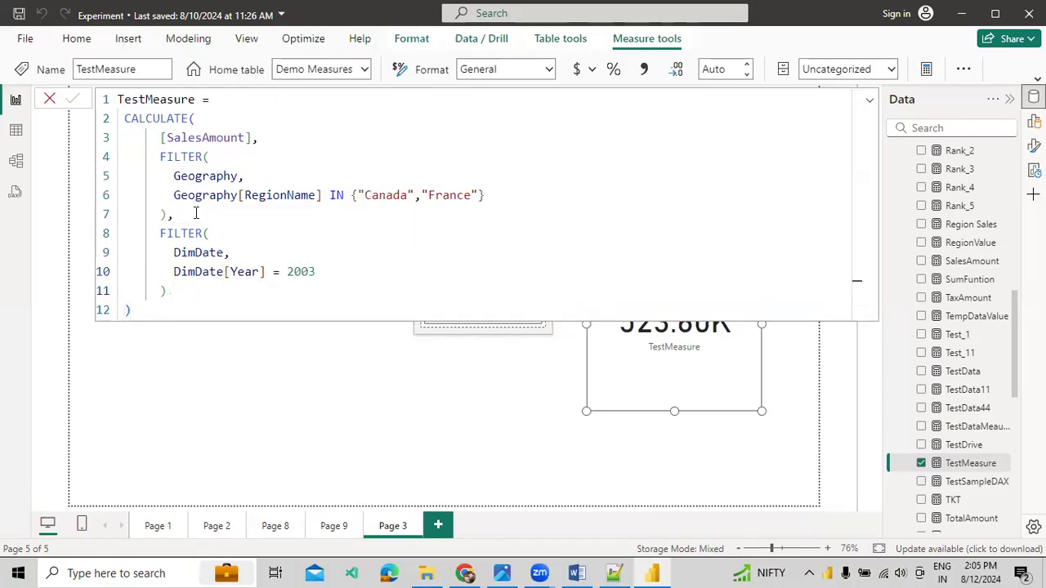
key("Return")
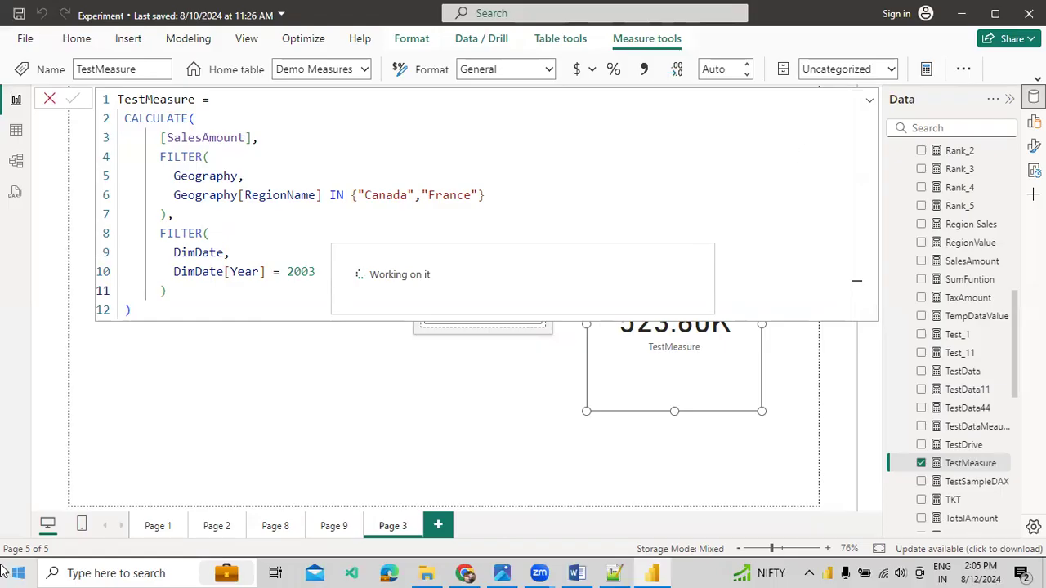
left_click(873, 103)
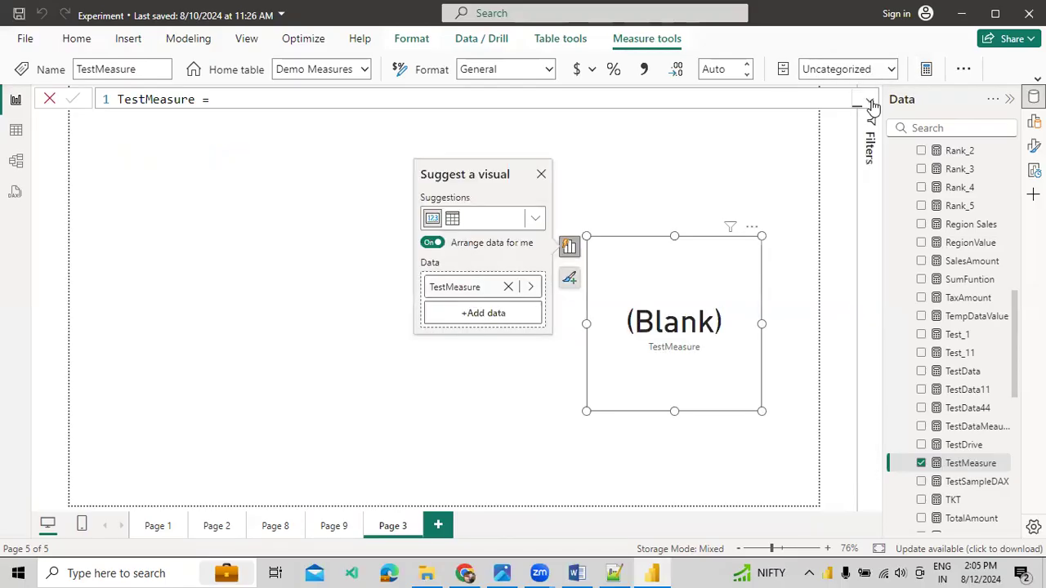
left_click(873, 103)
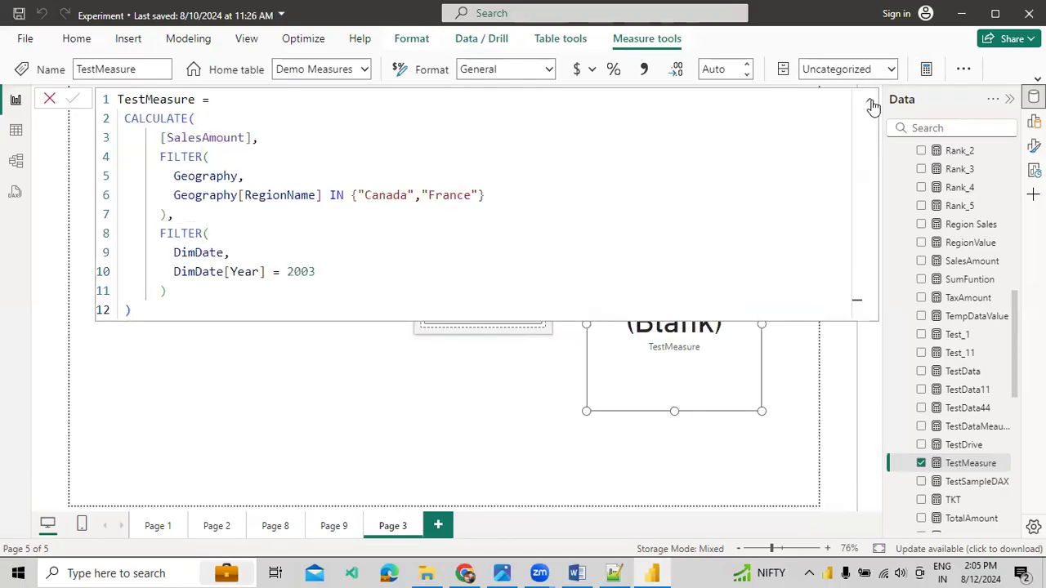
Show the rows of the DimDate table in Table view, with the Demo Measures list collapsed.
double_click(300, 271)
left_click(15, 129)
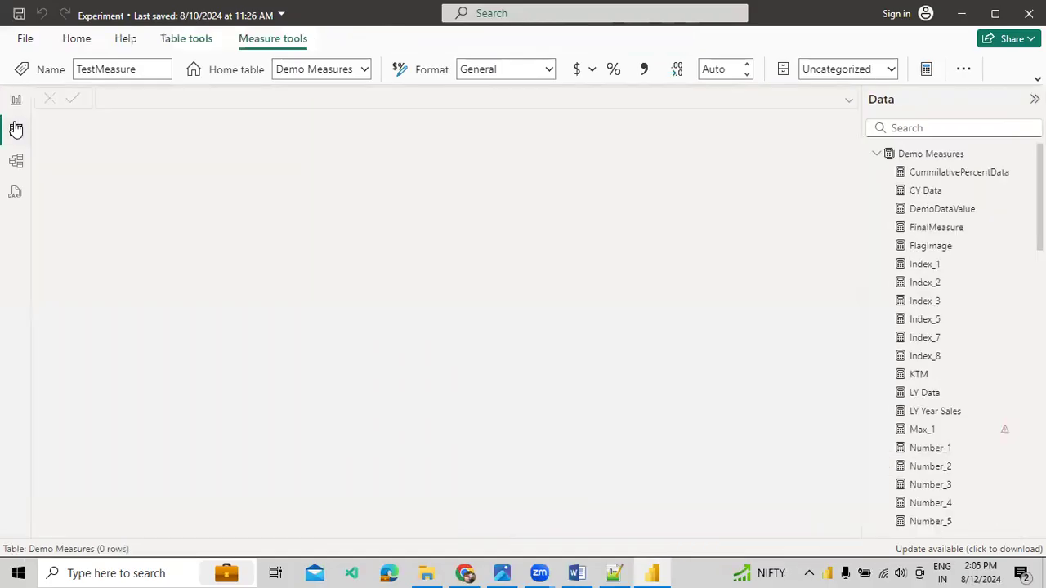
left_click(875, 153)
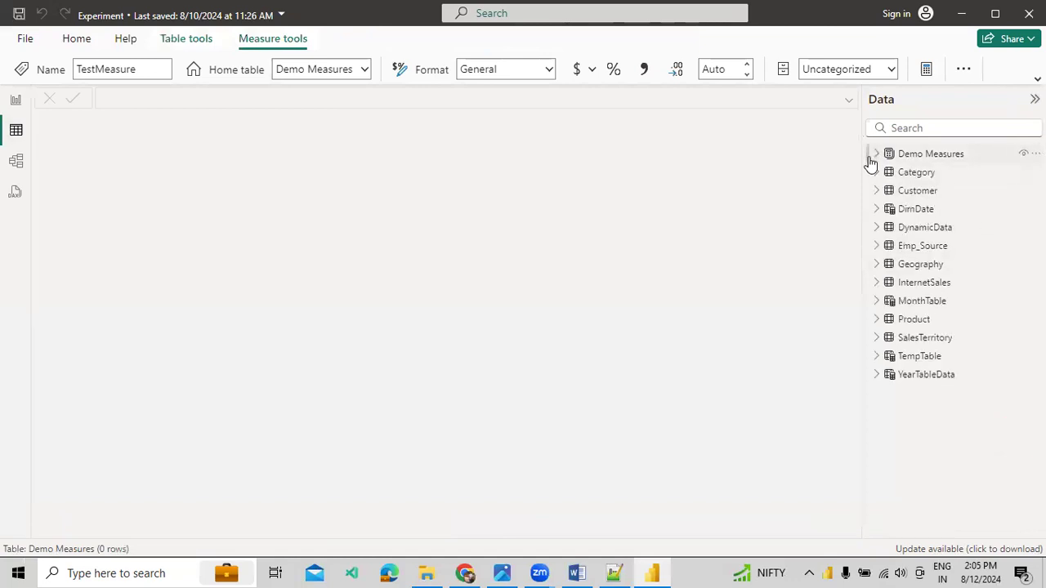
left_click(914, 209)
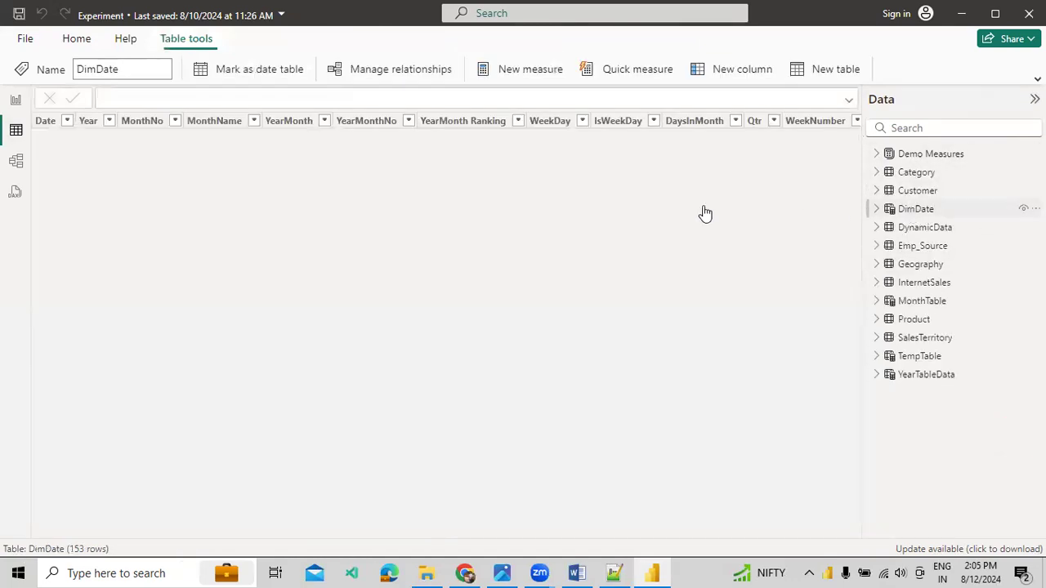
Set the DimDate CALENDAR formula's start year to 2001 and end year to 2004, and commit it.
left_click(180, 110)
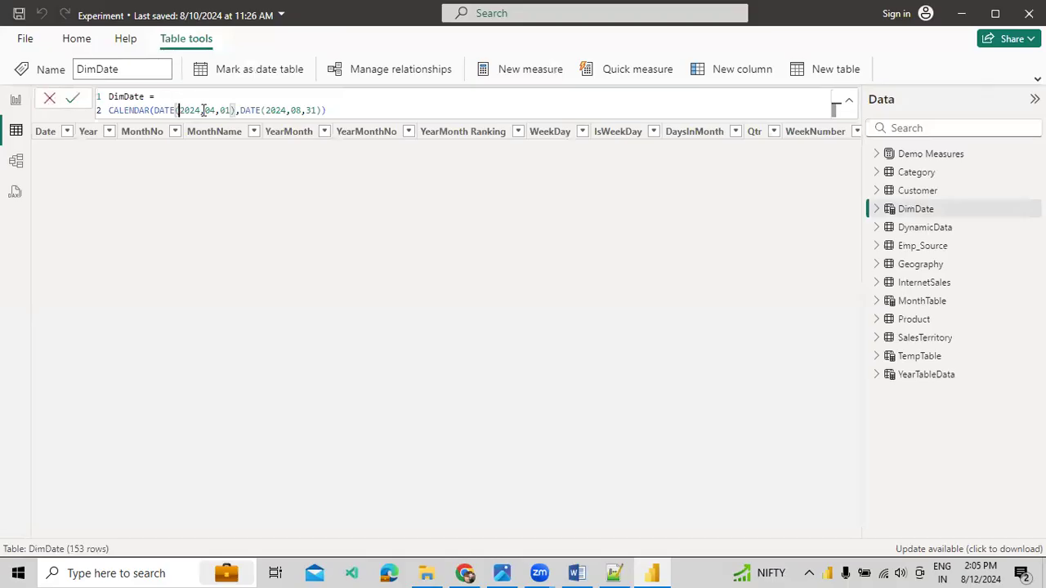
scroll(210, 110, "up", 2)
left_click(205, 102)
double_click(206, 113)
type("2001")
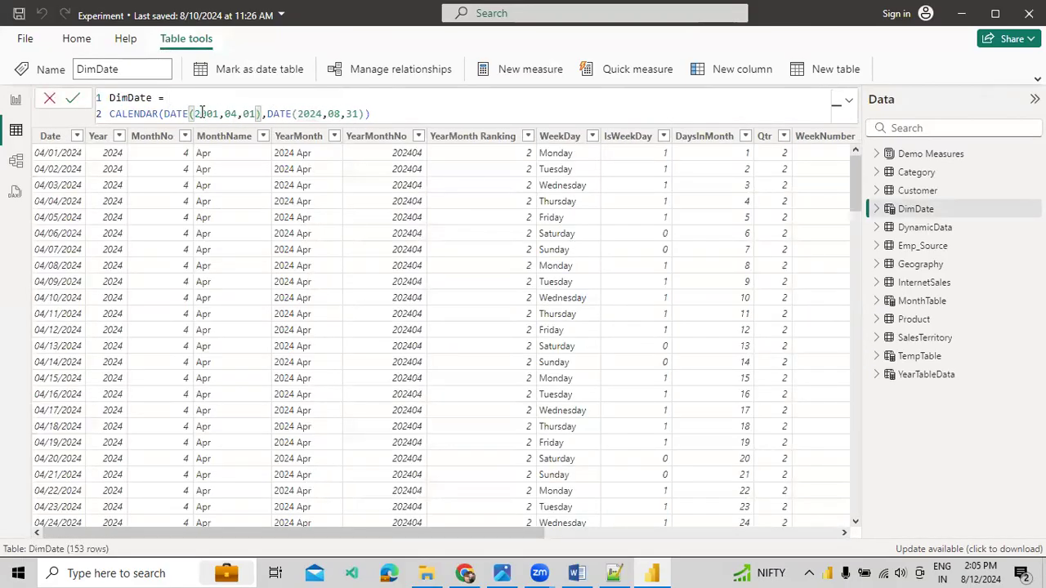
type("2004")
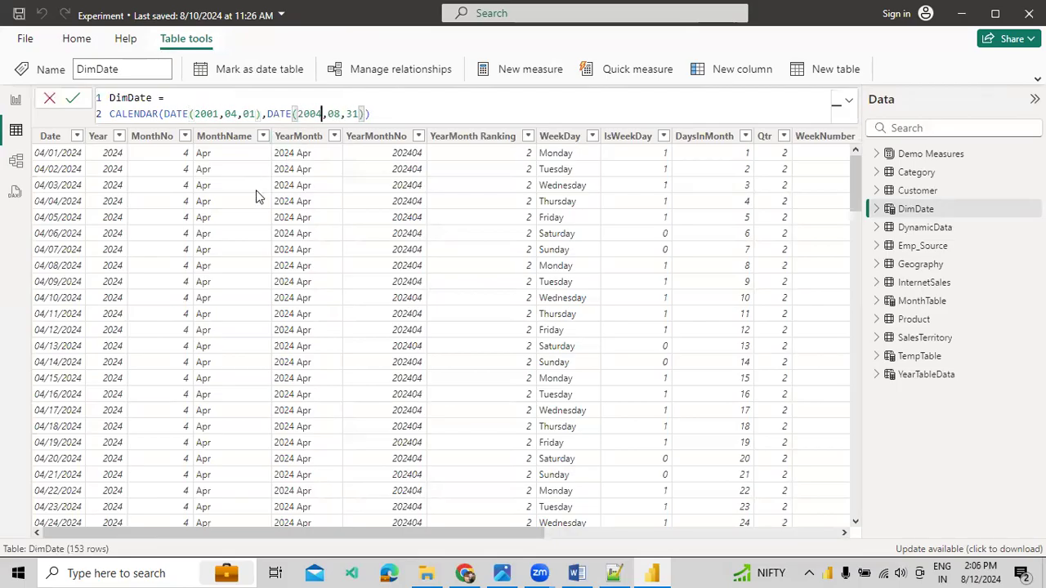
key("Return")
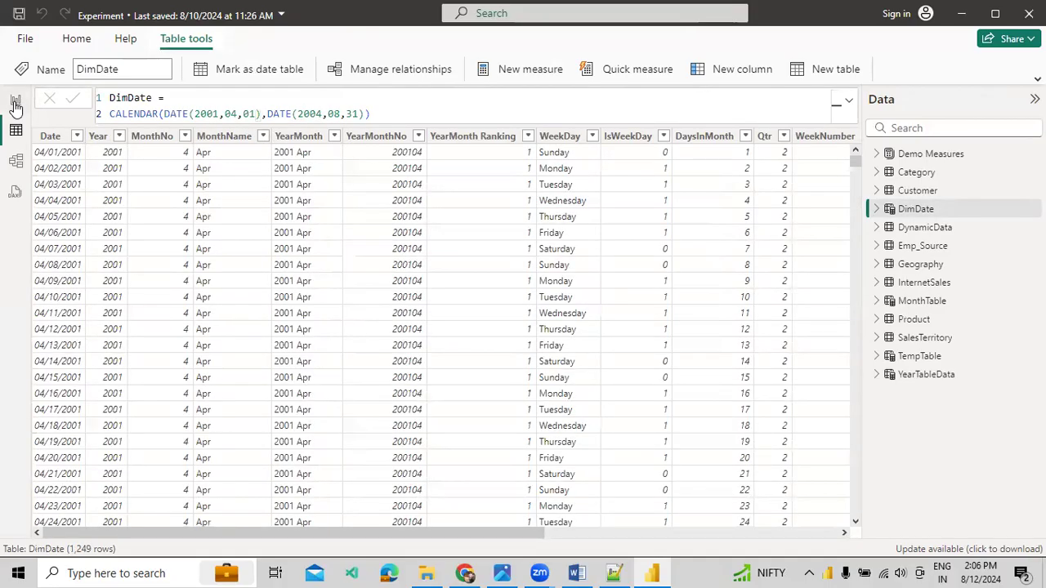
Return to the report page, check the TestMeasure card, and reopen the formula of TestMeasure.
left_click(15, 102)
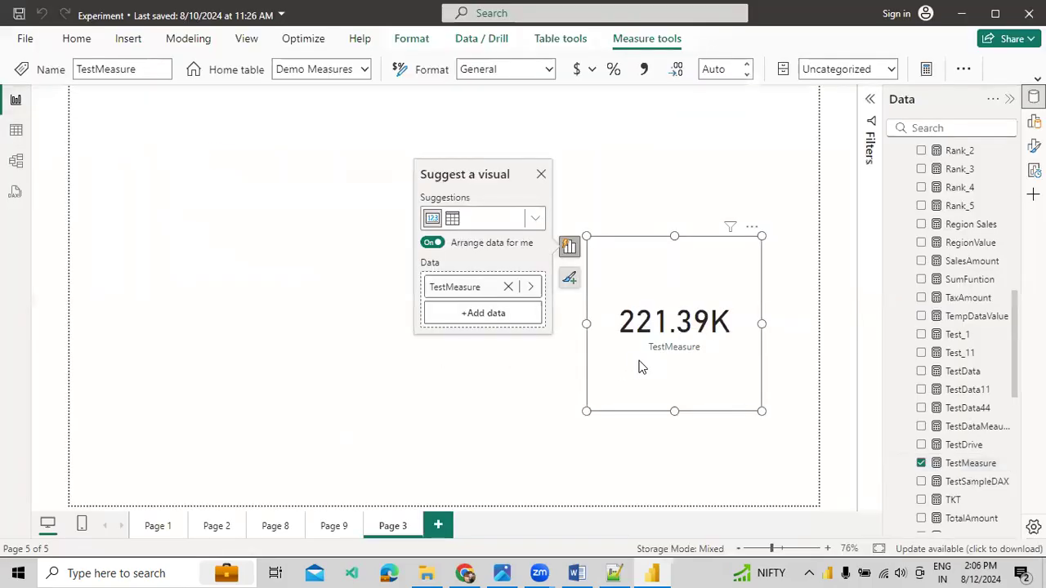
left_click(654, 357)
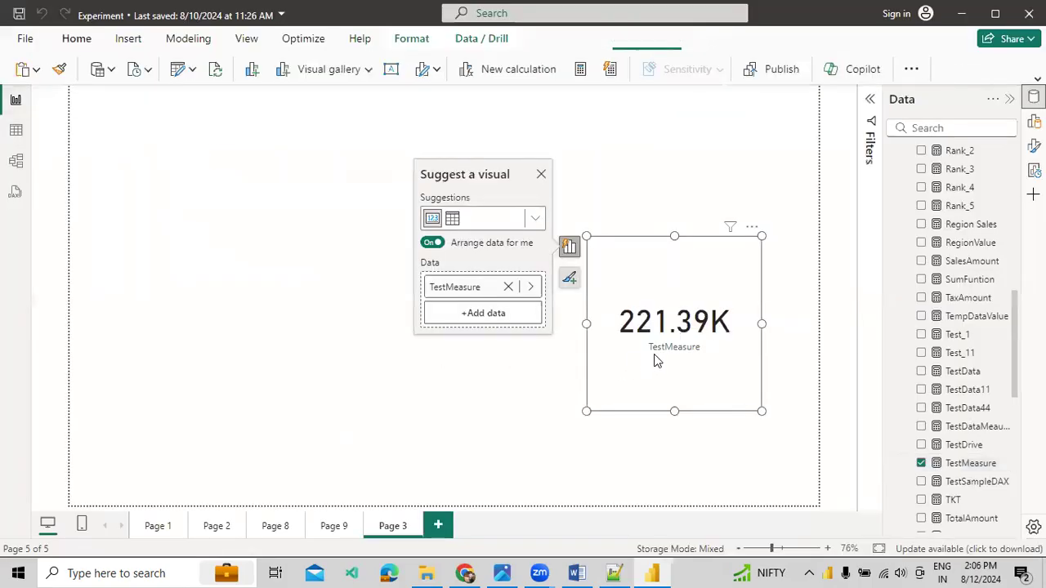
left_click(975, 463)
left_click(175, 290)
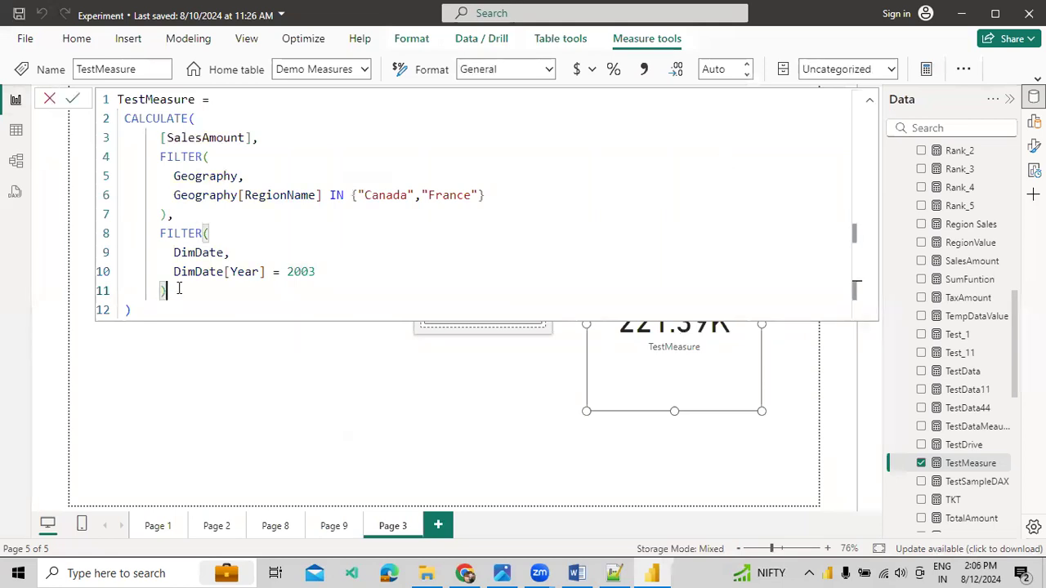
Collapse the TestMeasure formula and make the card visual slightly shorter from its lower edge.
left_click(869, 100)
mouse_move(586, 412)
left_mouse_down()
mouse_move(644, 391)
mouse_move(583, 394)
left_mouse_up()
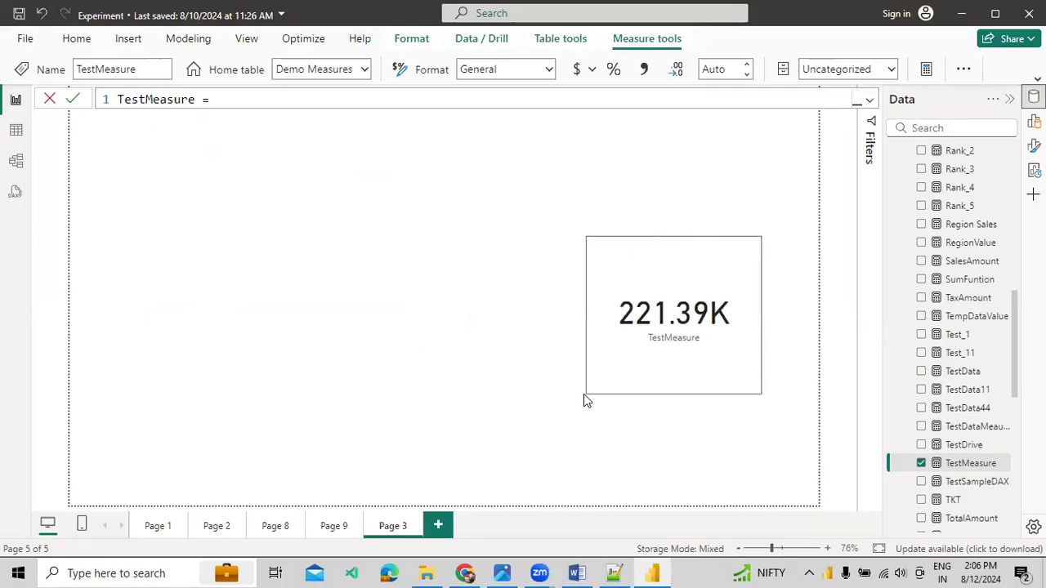
left_click(648, 365)
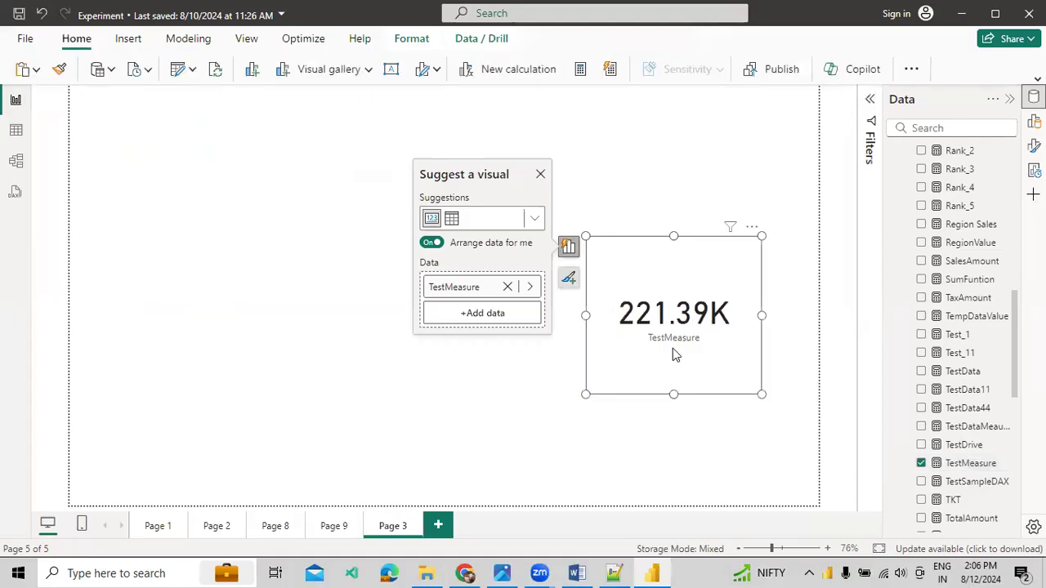
Place a copy of the TestMeasure card to the left of the original, convert the copy to a table, and enlarge it.
left_click_drag(675, 340, 317, 342)
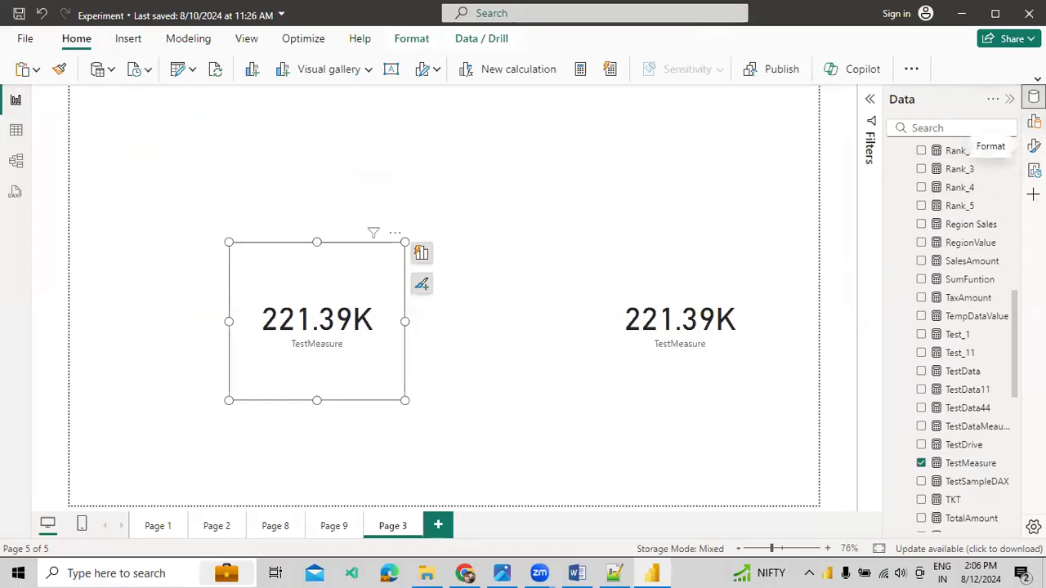
left_click(1034, 121)
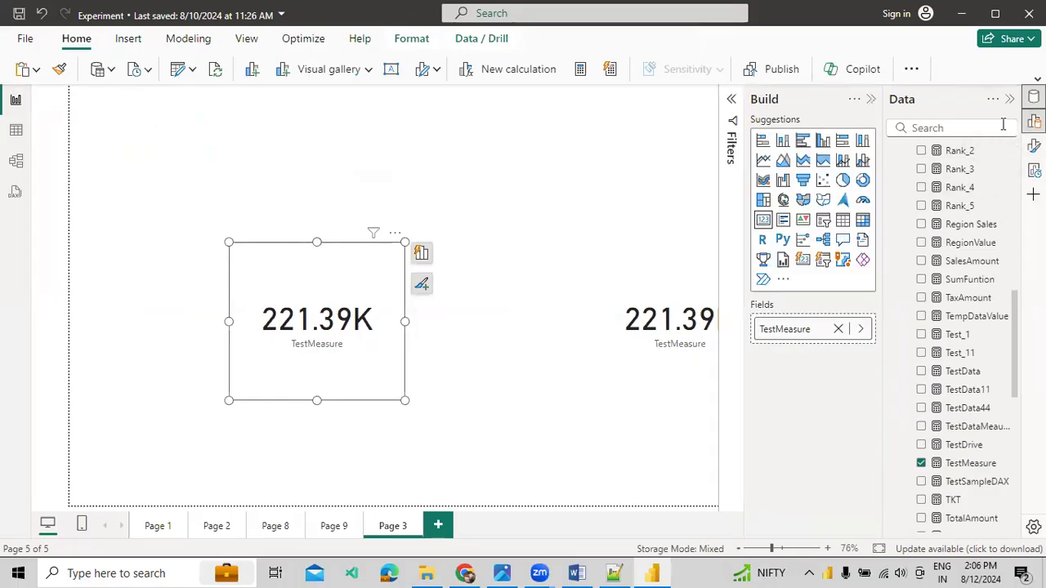
left_click(842, 219)
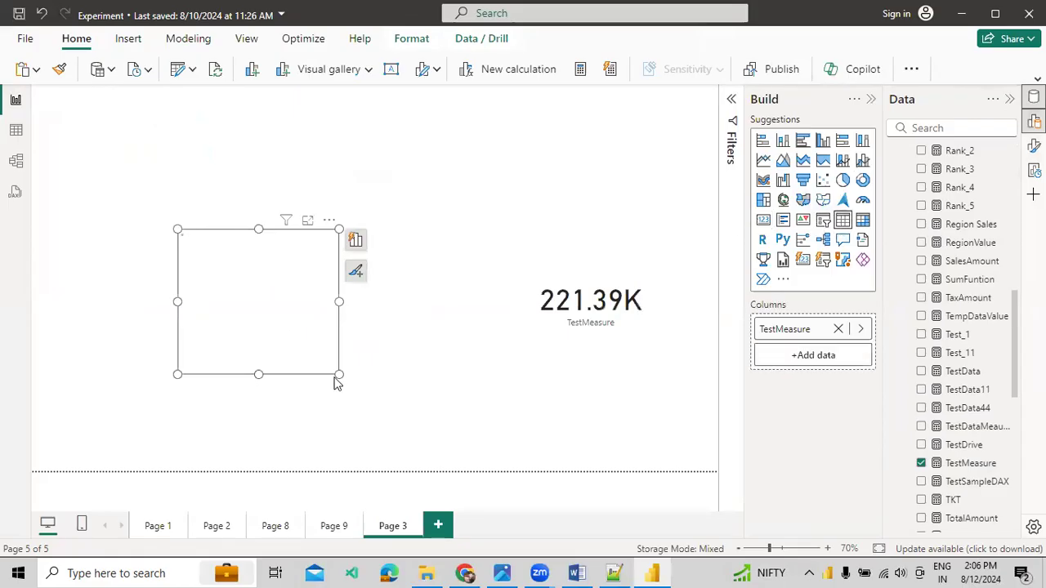
left_click_drag(339, 376, 374, 424)
Add the RegionName column from the Geography table to the table visual.
scroll(986, 412, "down", 5)
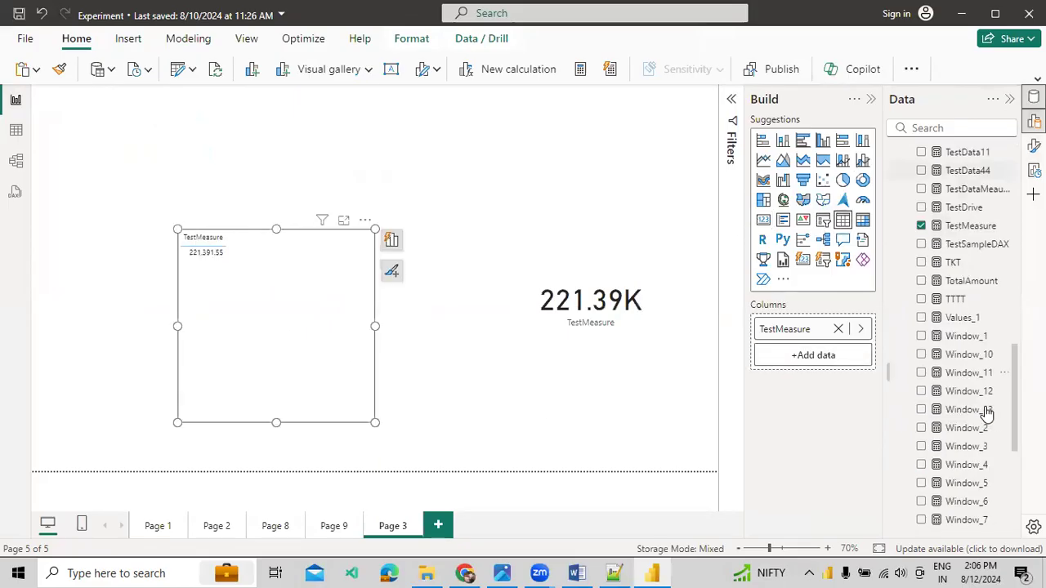
scroll(986, 413, "down", 5)
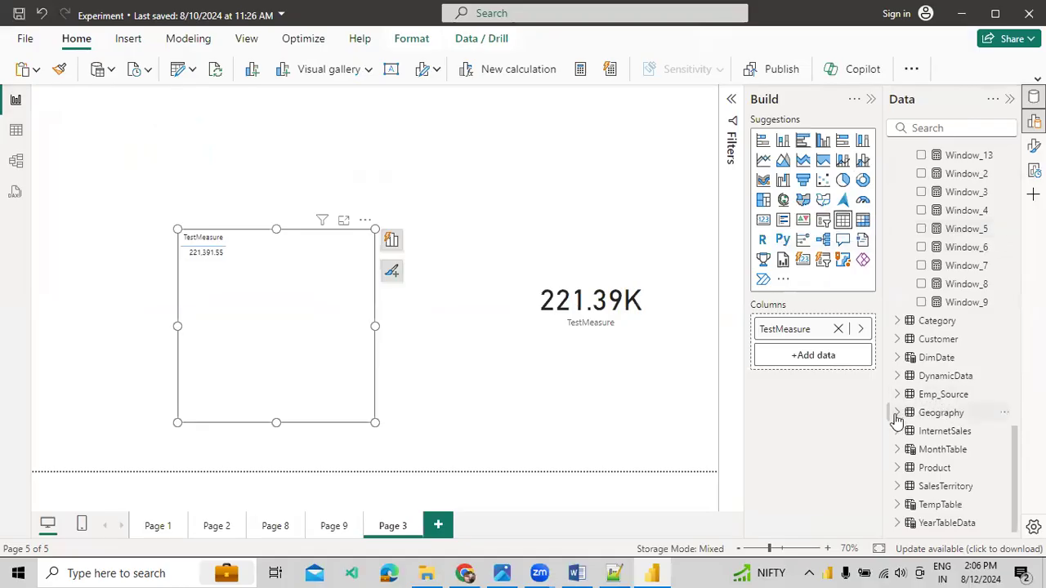
left_click(897, 413)
scroll(915, 433, "down", 2)
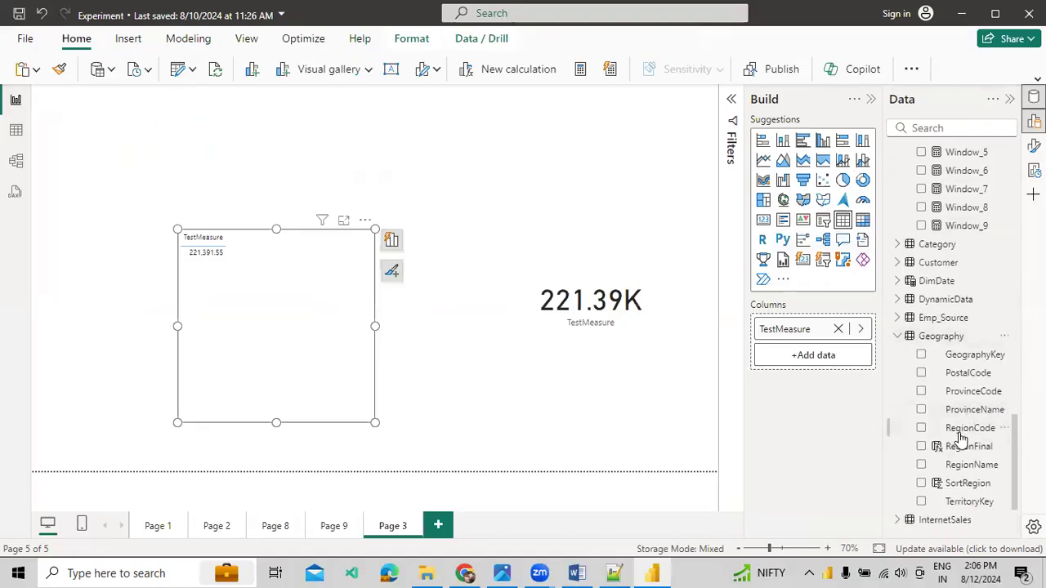
left_click_drag(960, 463, 283, 277)
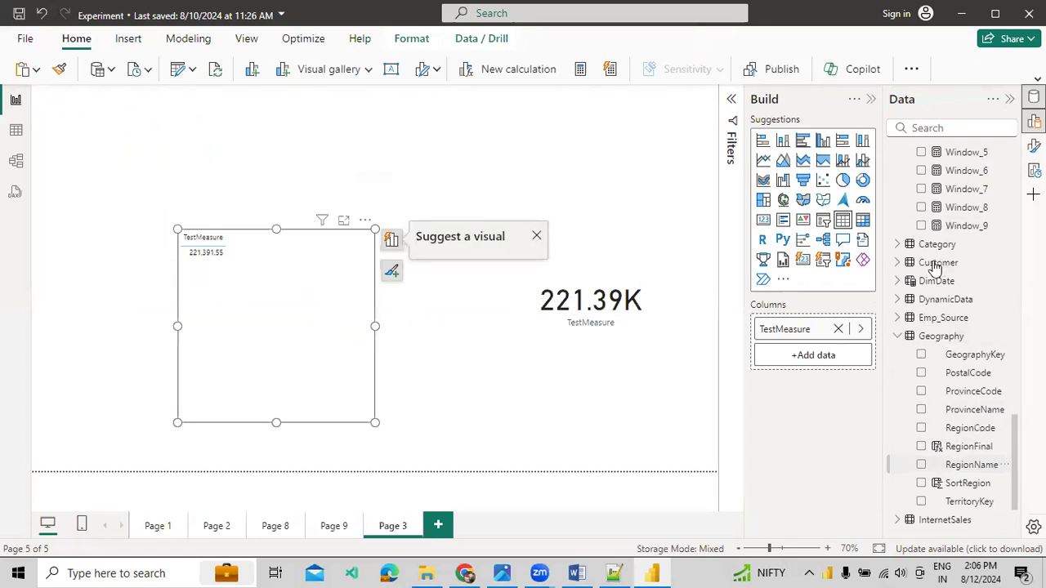
Add Year from DimDate to the table visual and make TestMeasure its last column.
left_click(898, 281)
scroll(940, 335, "down", 2)
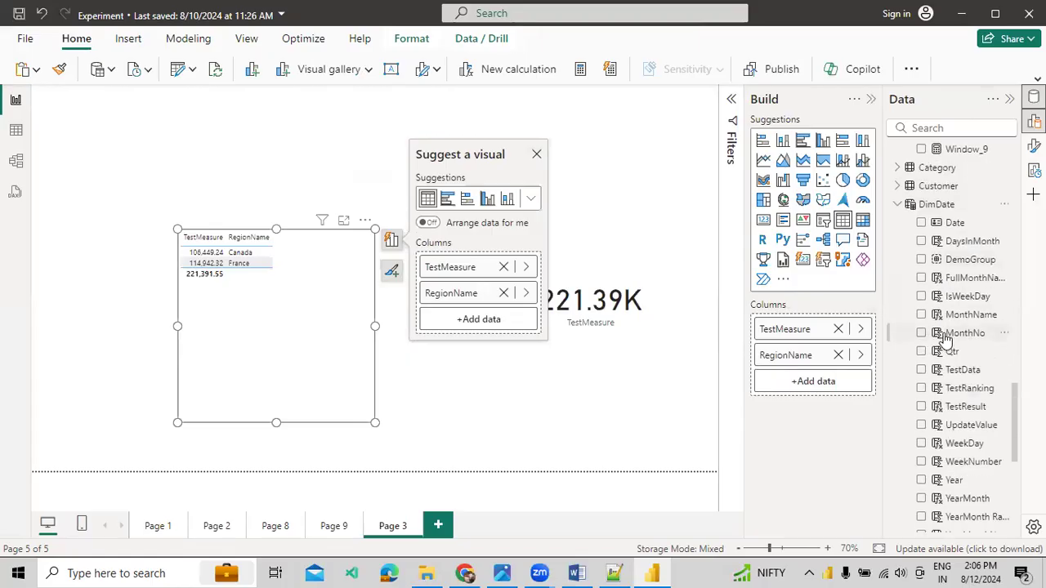
scroll(956, 369, "down", 1)
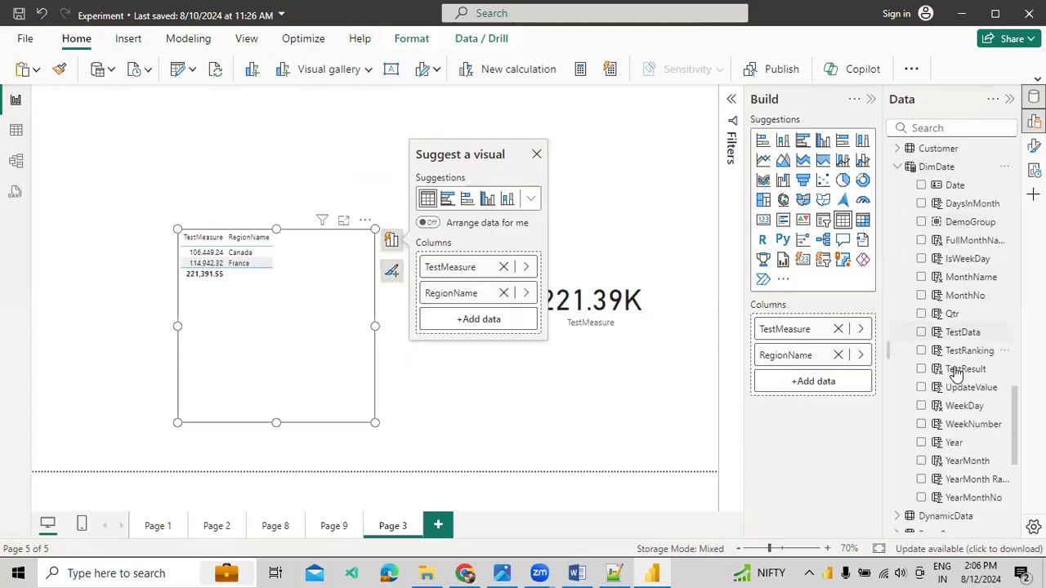
scroll(956, 369, "down", 1)
left_click_drag(957, 404, 805, 402)
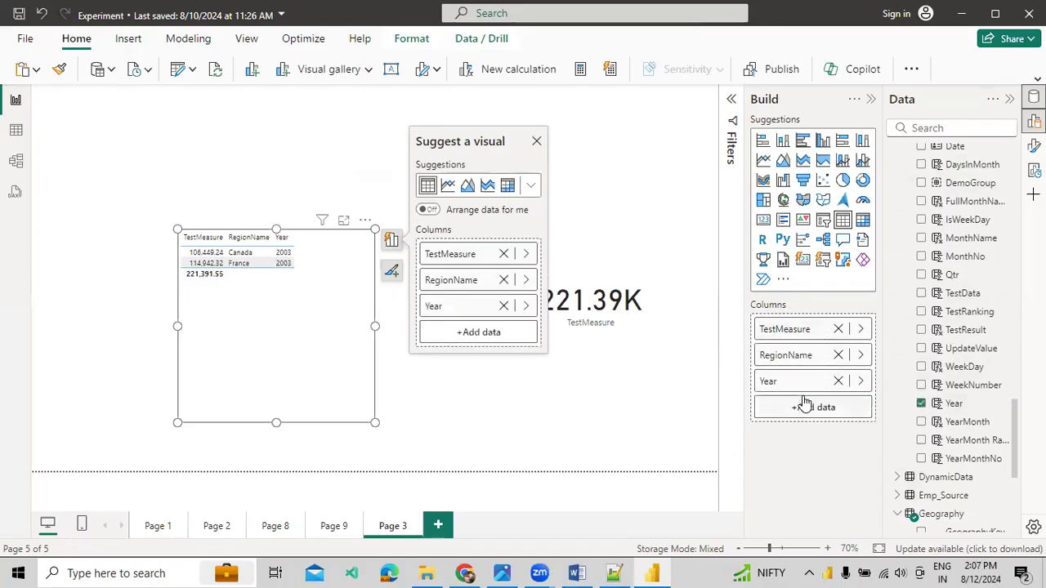
left_click_drag(783, 338, 760, 401)
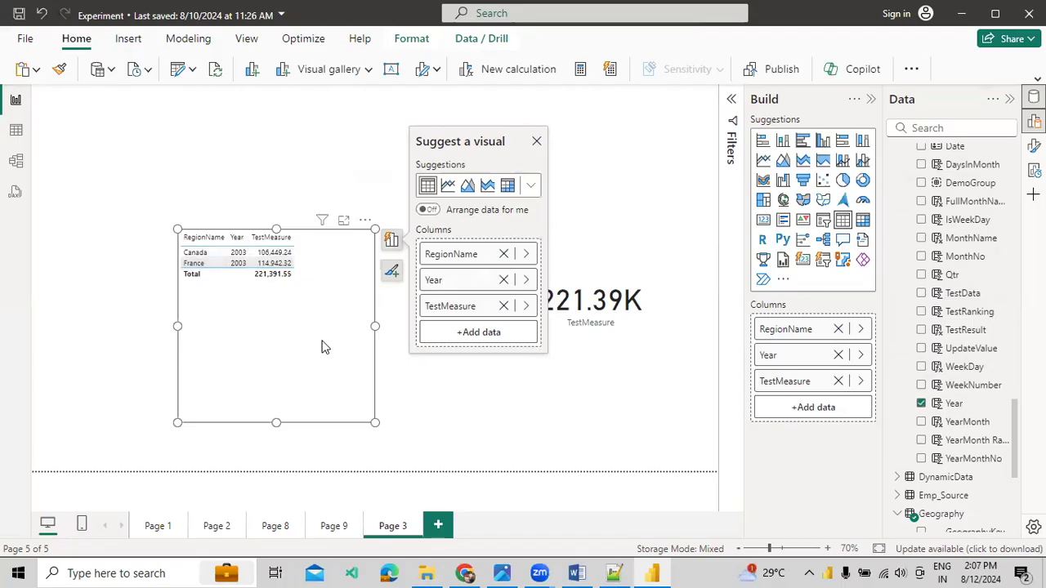
Open the TestMeasure formula and start a third FILTER argument after the DimDate year filter.
scroll(956, 384, "down", 15)
scroll(956, 390, "up", 5)
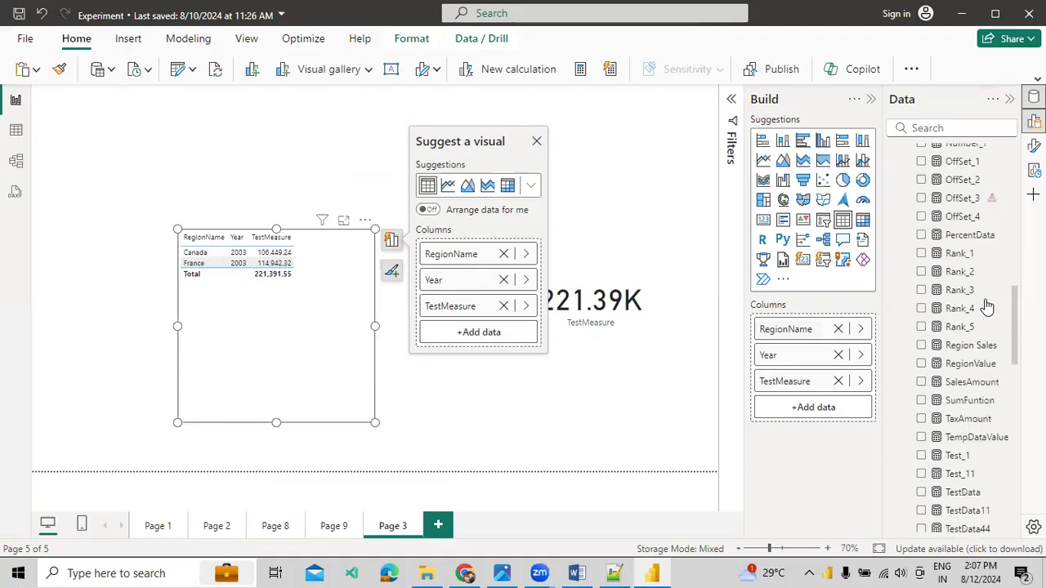
scroll(955, 388, "down", 4)
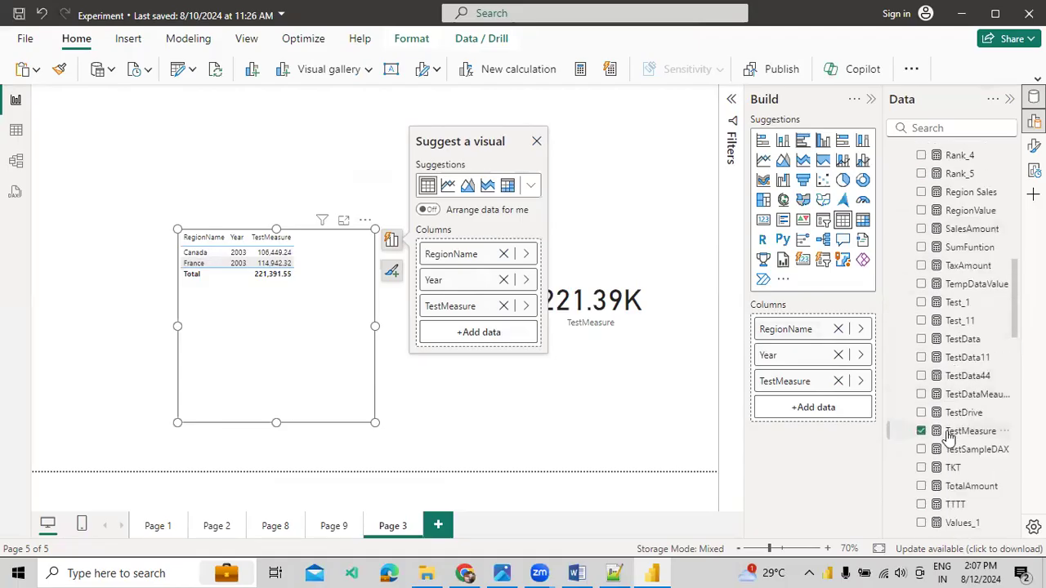
left_click(949, 433)
left_click(730, 103)
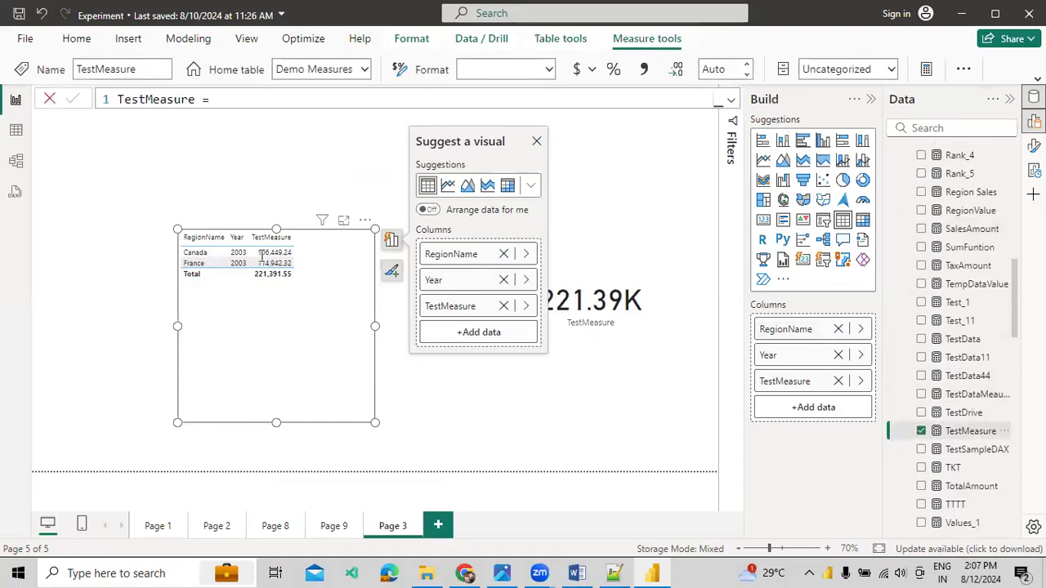
left_click(210, 290)
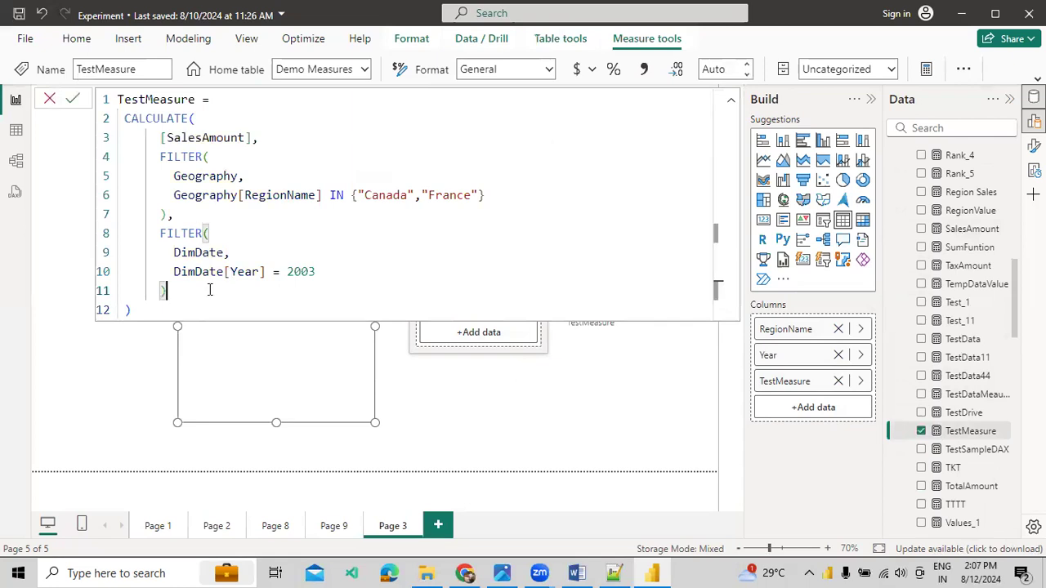
type(",")
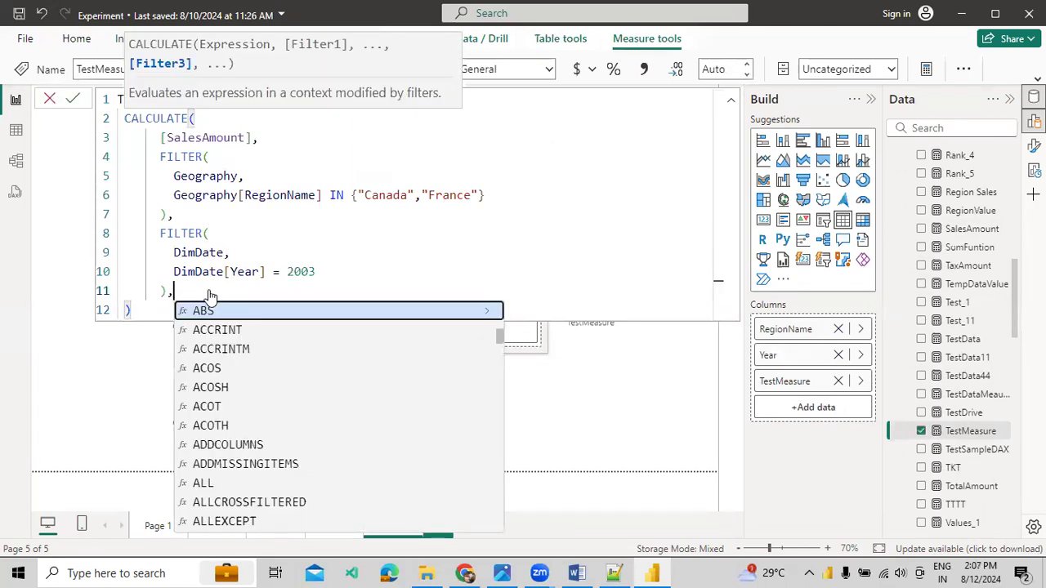
key("shift+Return")
type("FILTER(")
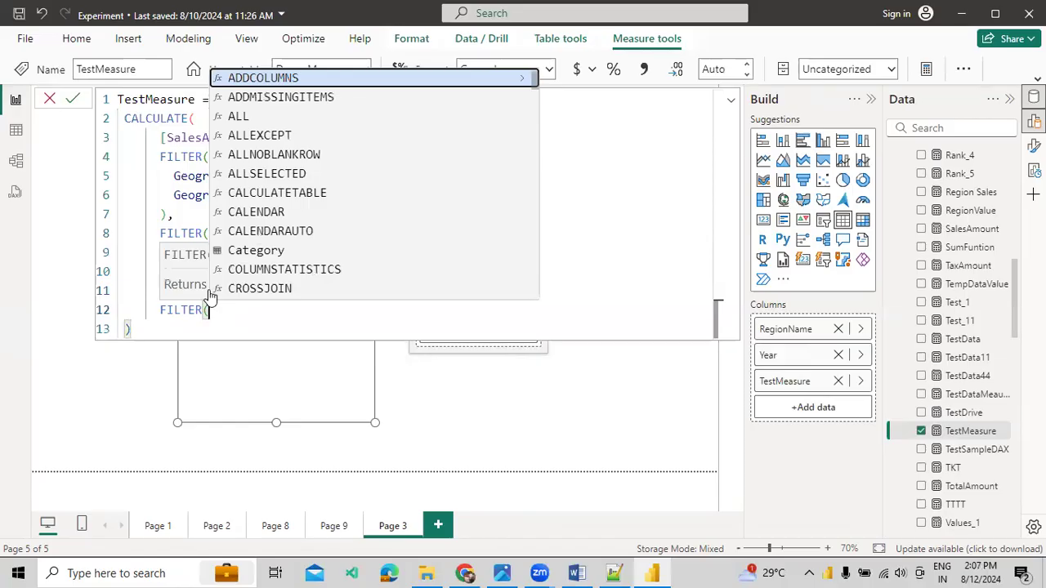
key("shift+Return")
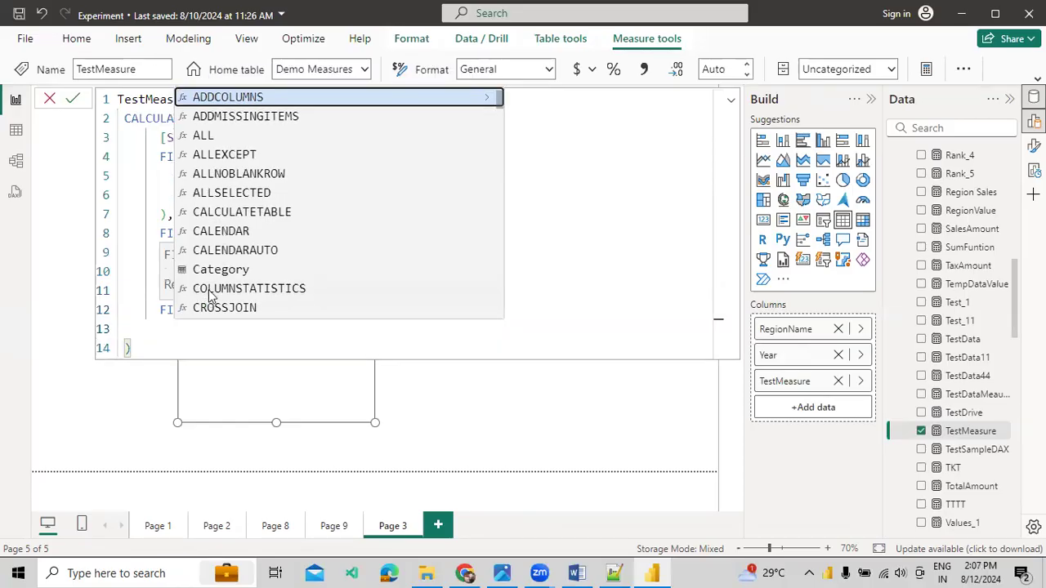
Complete the third FILTER with the Category table and the condition Category[CategoryName] = "Bikes", and commit the measure.
type("cat")
key("Tab")
type(",")
key("shift+Return")
type("Cate")
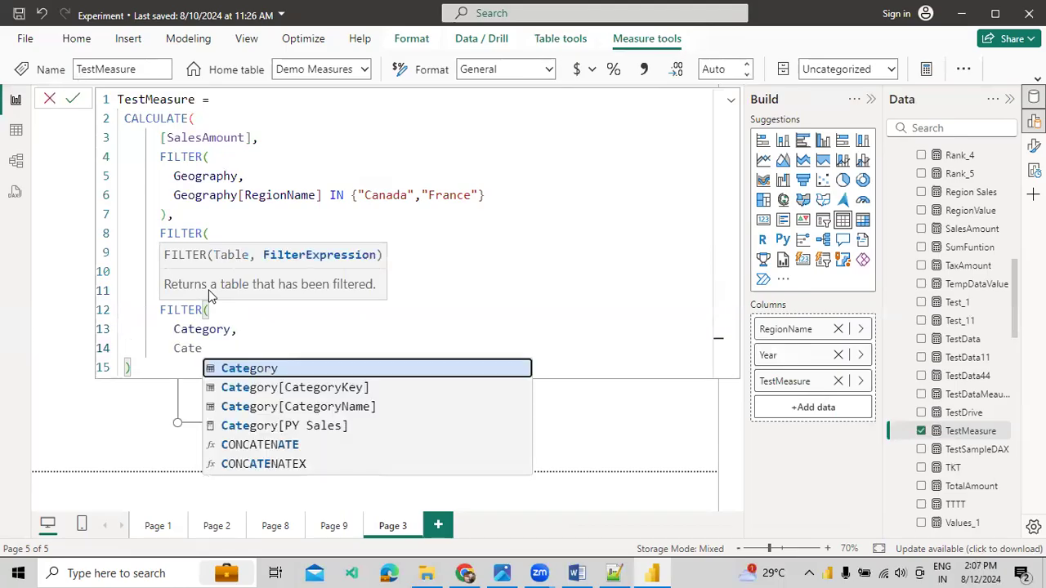
key("Down")
key("Down")
key("Tab")
type("= \"Bikes\"")
key("Return")
type(")")
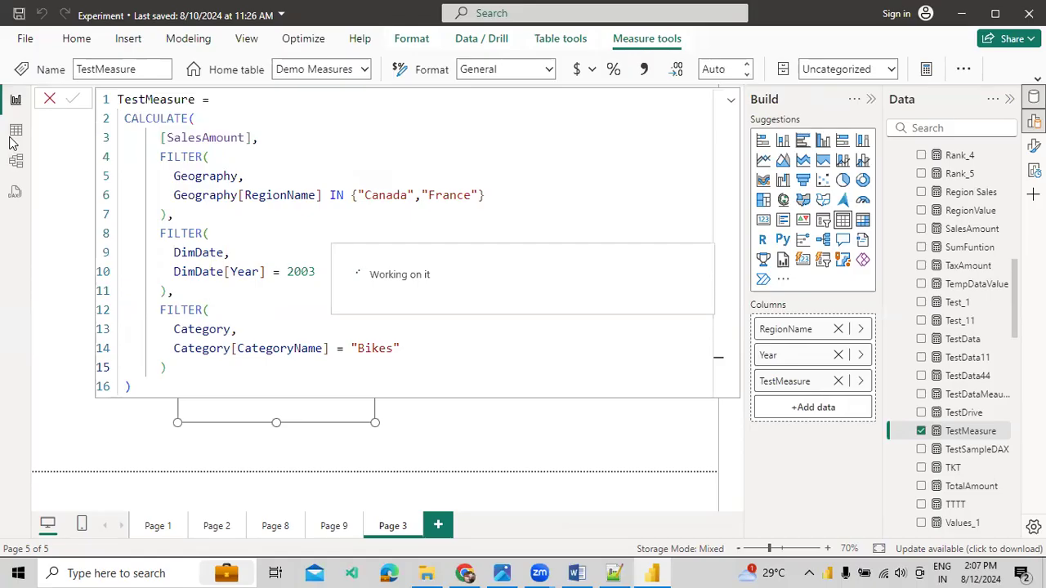
Check the category names of the Category table in Table view and return to the report page.
left_click(13, 136)
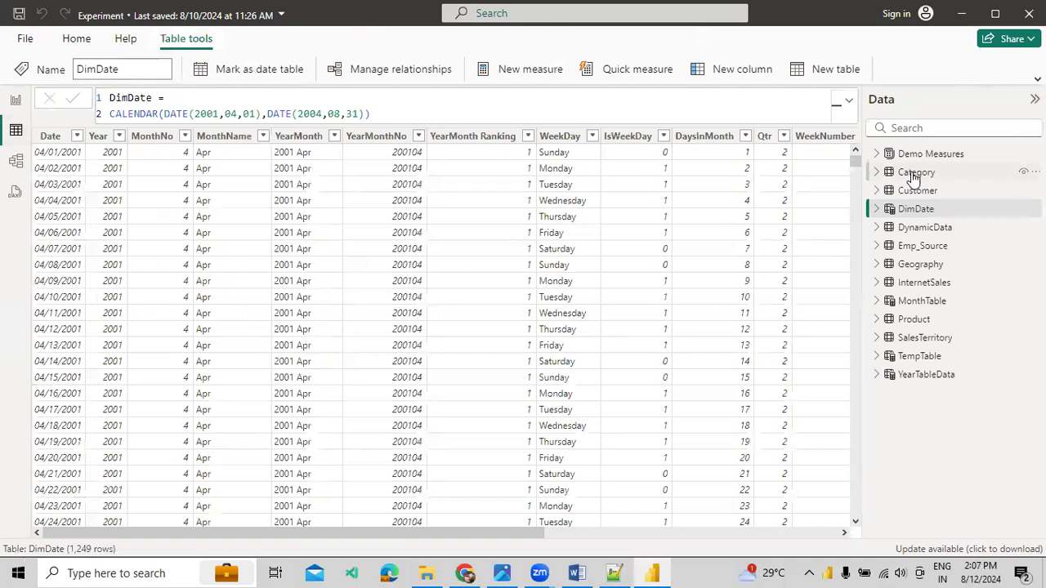
left_click(913, 175)
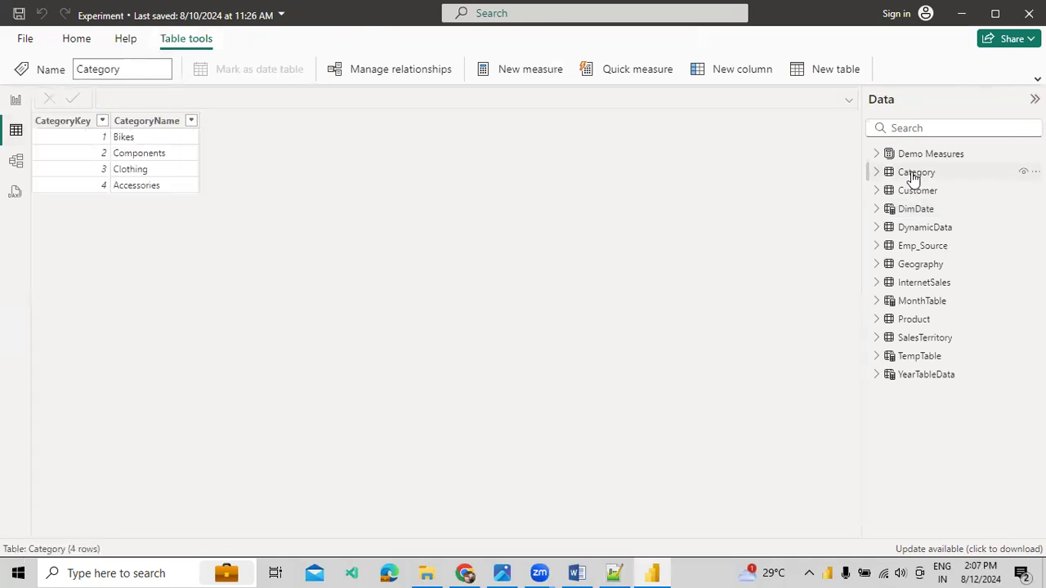
left_click(15, 100)
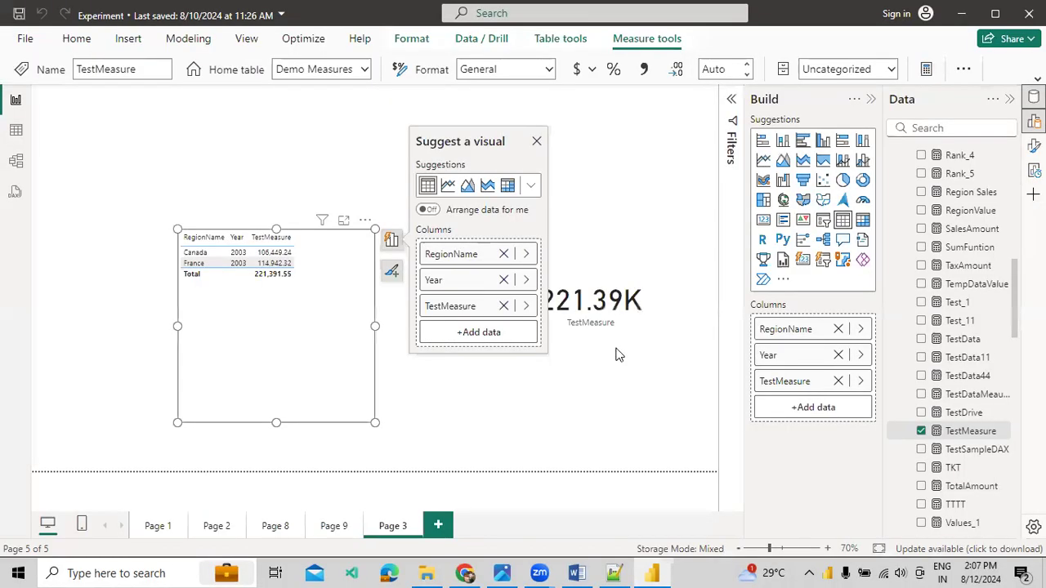
Move the table visual farther from the card, review the full TestMeasure formula, and collapse it again.
left_click_drag(328, 378, 276, 352)
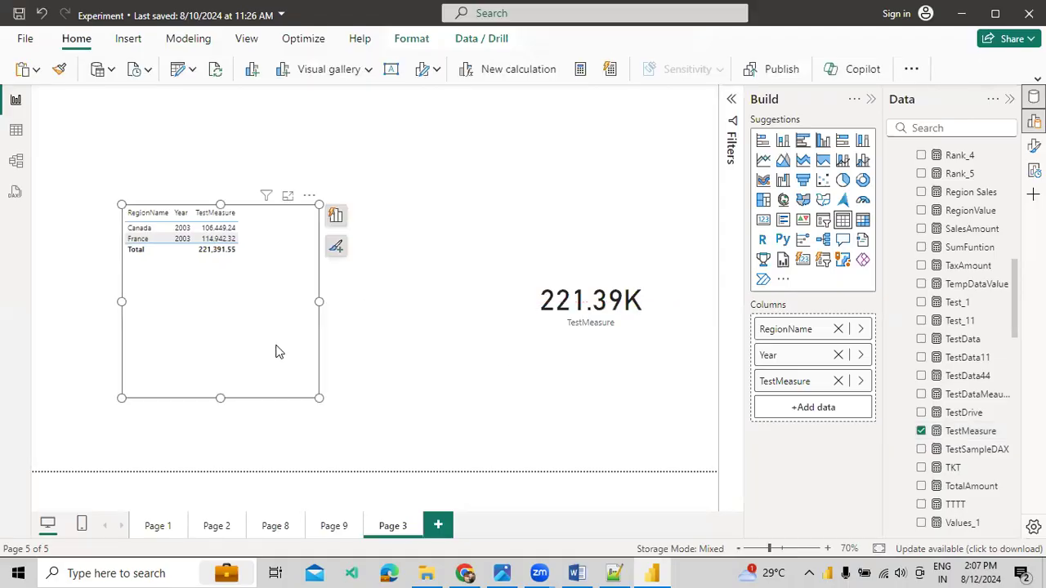
left_click(946, 433)
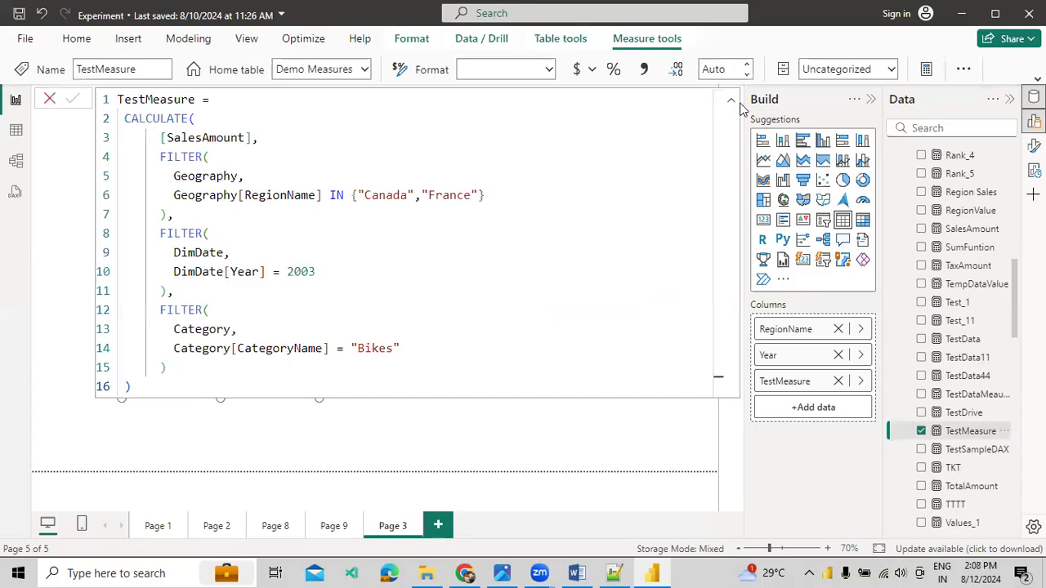
left_click(734, 104)
left_click(734, 104)
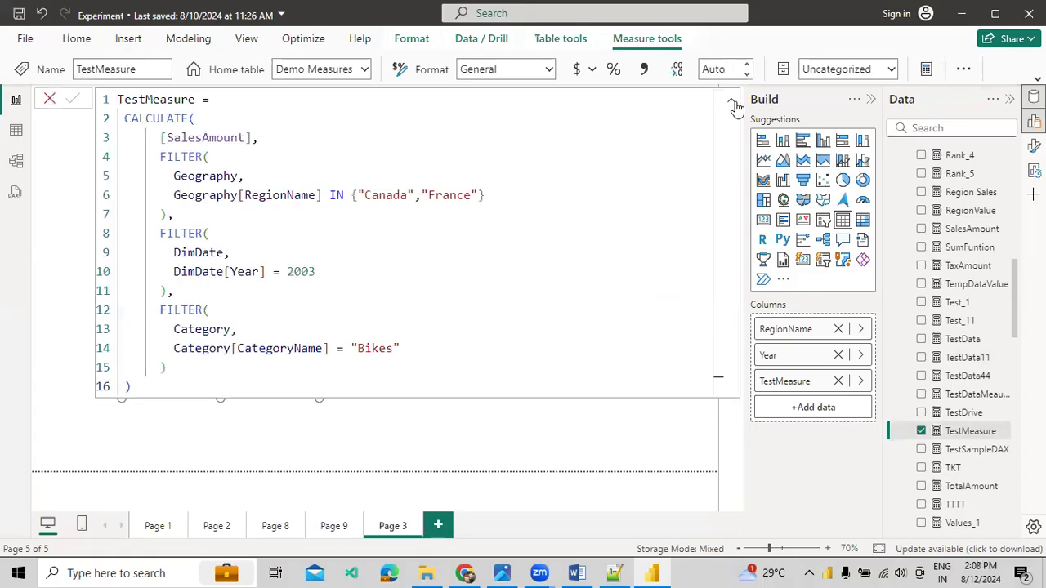
left_click(734, 106)
Add CategoryName from the Category table to the table visual, between Year and TestMeasure.
scroll(960, 294, "down", 5)
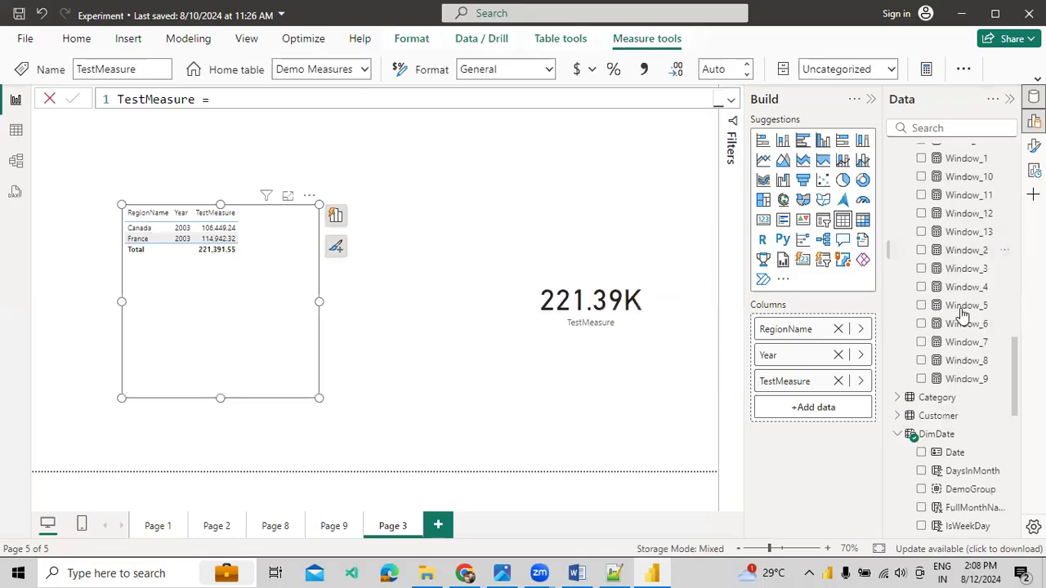
scroll(962, 312, "down", 3)
left_click(897, 244)
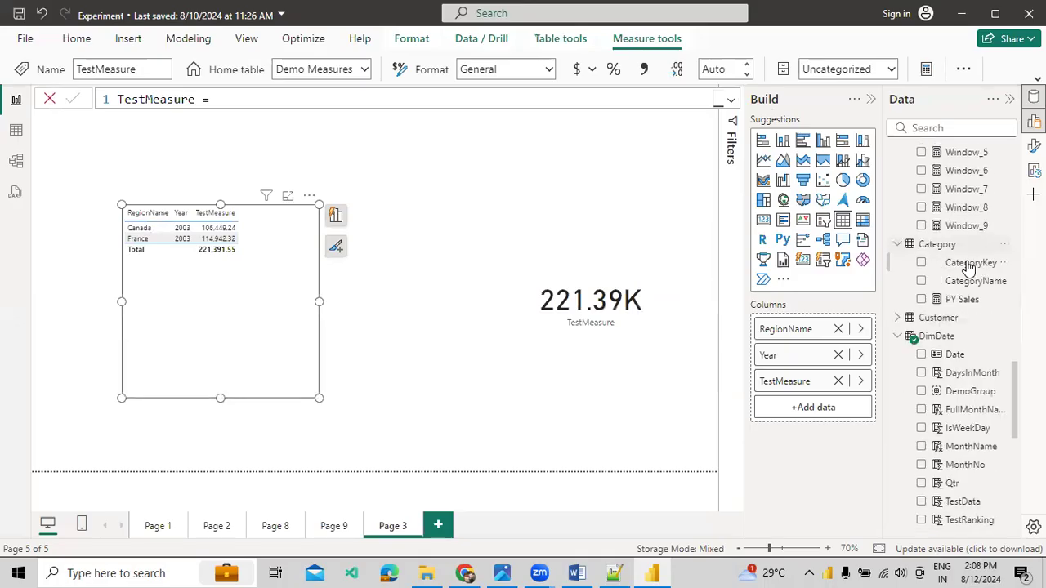
mouse_move(952, 286)
left_mouse_down()
mouse_move(885, 297)
mouse_move(805, 374)
mouse_move(816, 373)
left_mouse_up()
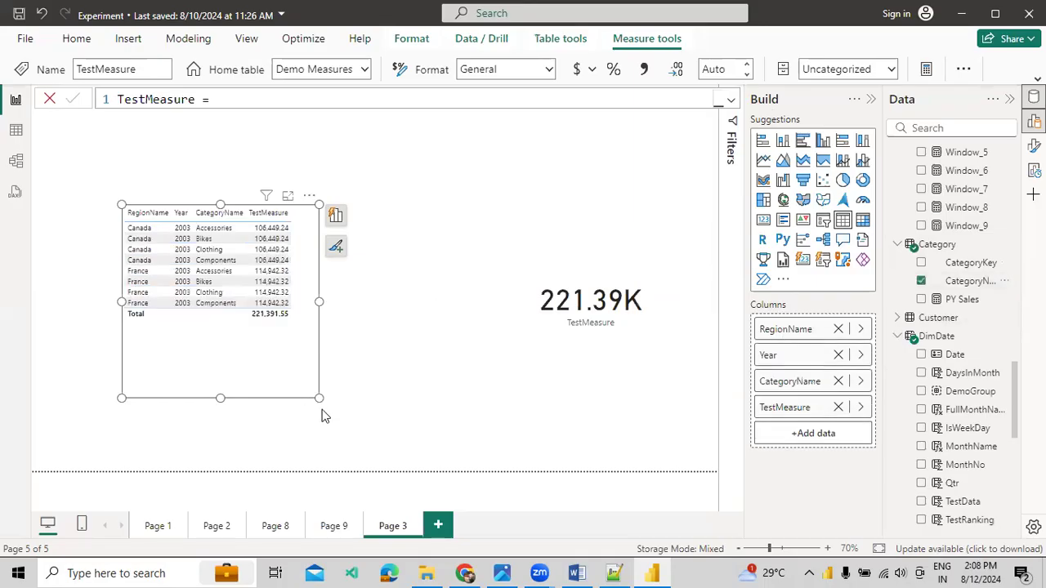
Widen the table visual and reposition it beside the card.
left_click_drag(319, 397, 406, 407)
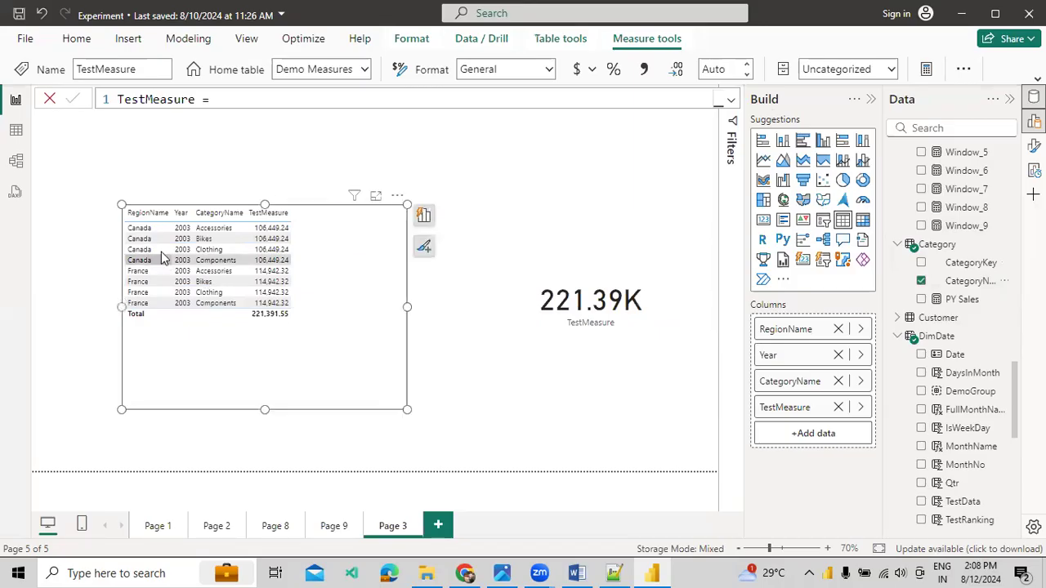
left_click_drag(299, 371, 368, 379)
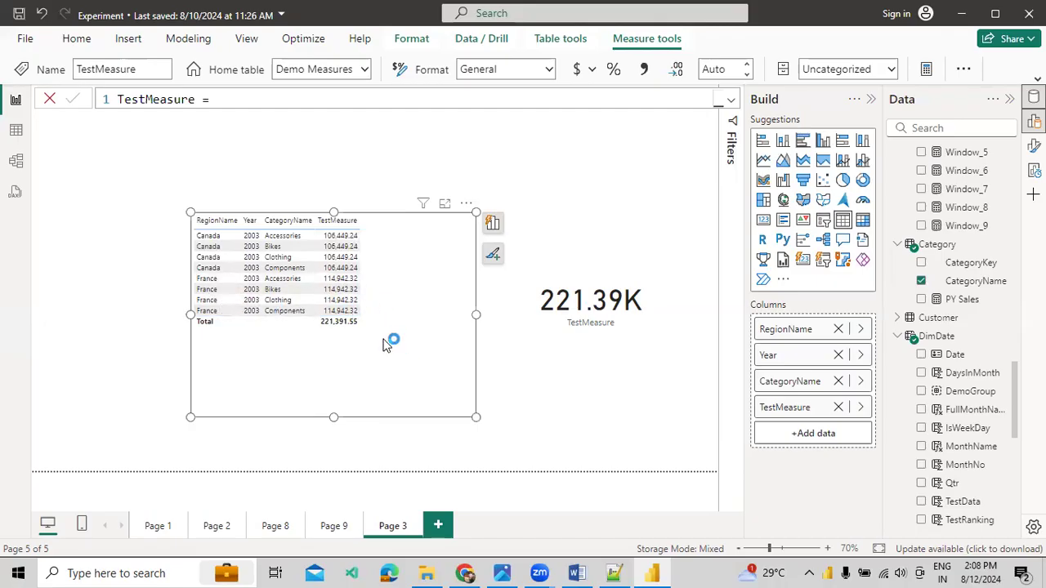
left_click_drag(390, 343, 370, 337)
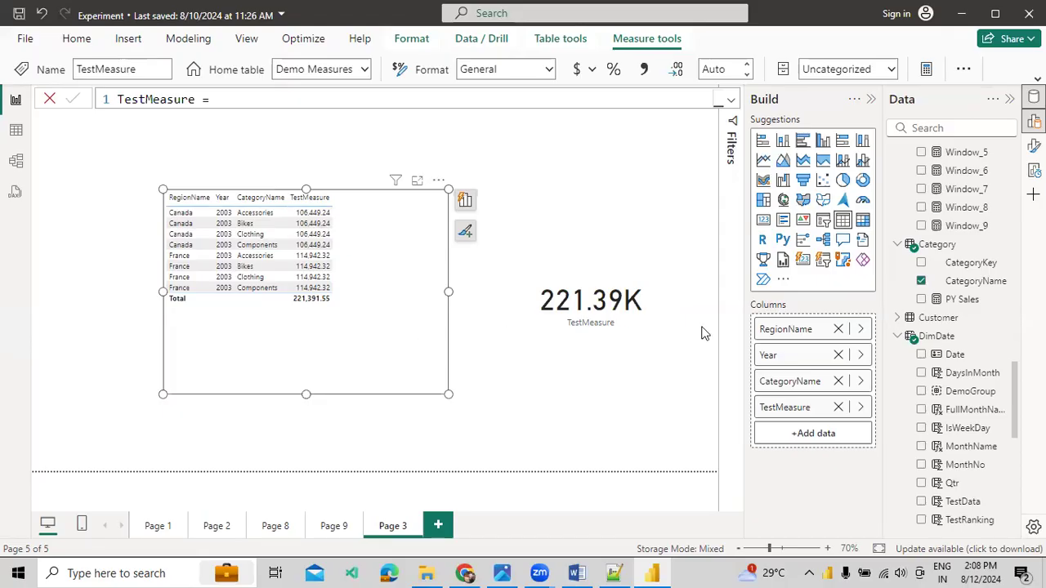
Expand the TestMeasure formula and examine the table and the category value in its third FILTER.
left_click(731, 100)
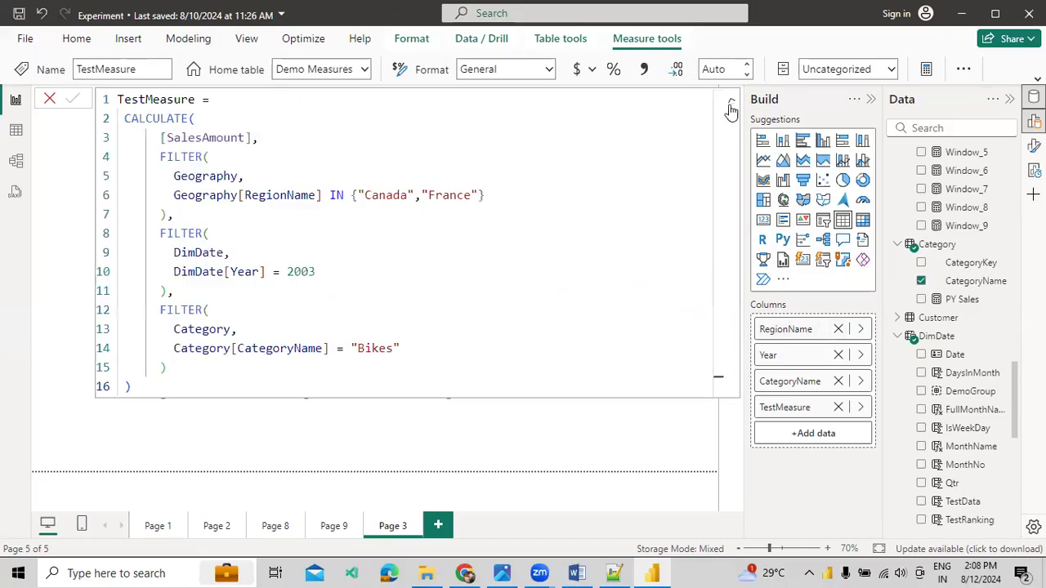
double_click(216, 329)
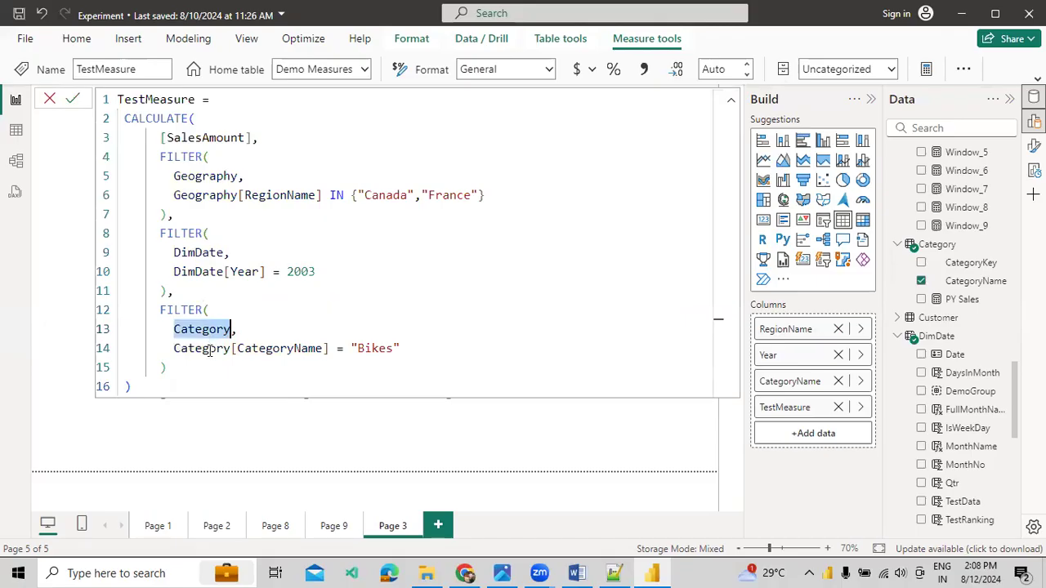
double_click(373, 349)
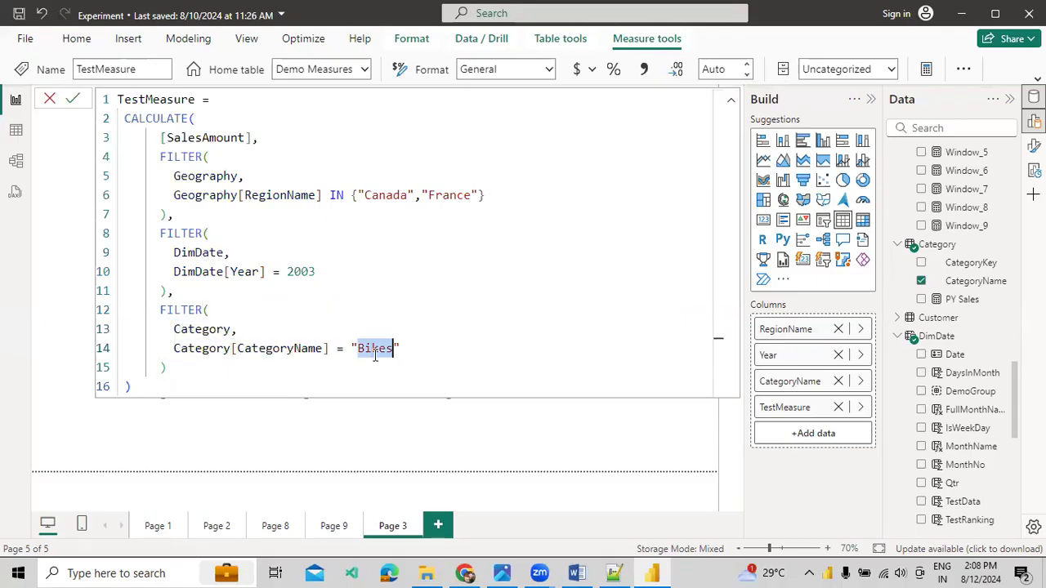
Collapse the TestMeasure formula, open the model diagram with its properties hidden, and move MonthTable away from the DynamicData and Product tables.
left_click(731, 99)
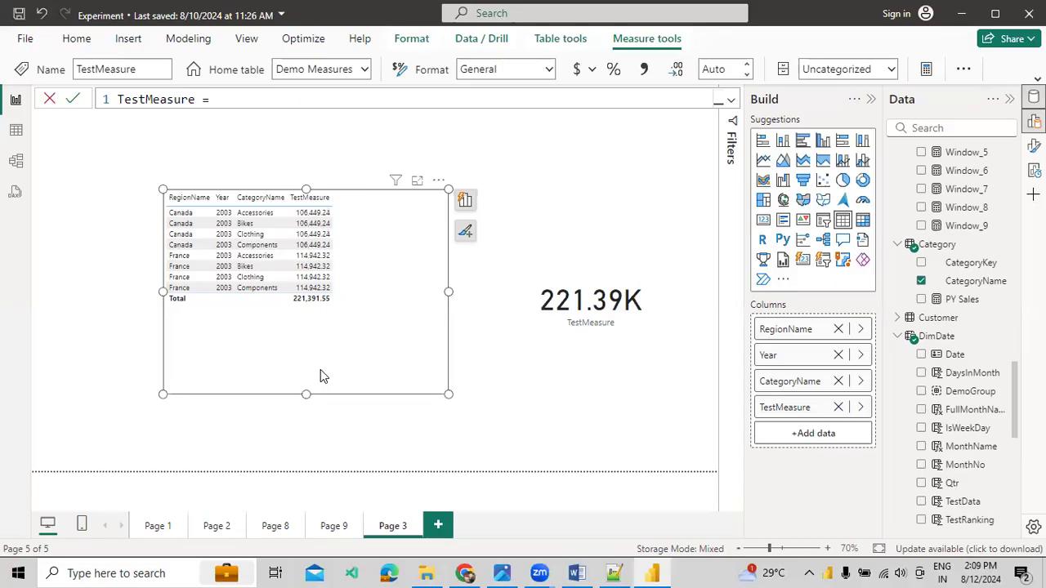
left_click(16, 161)
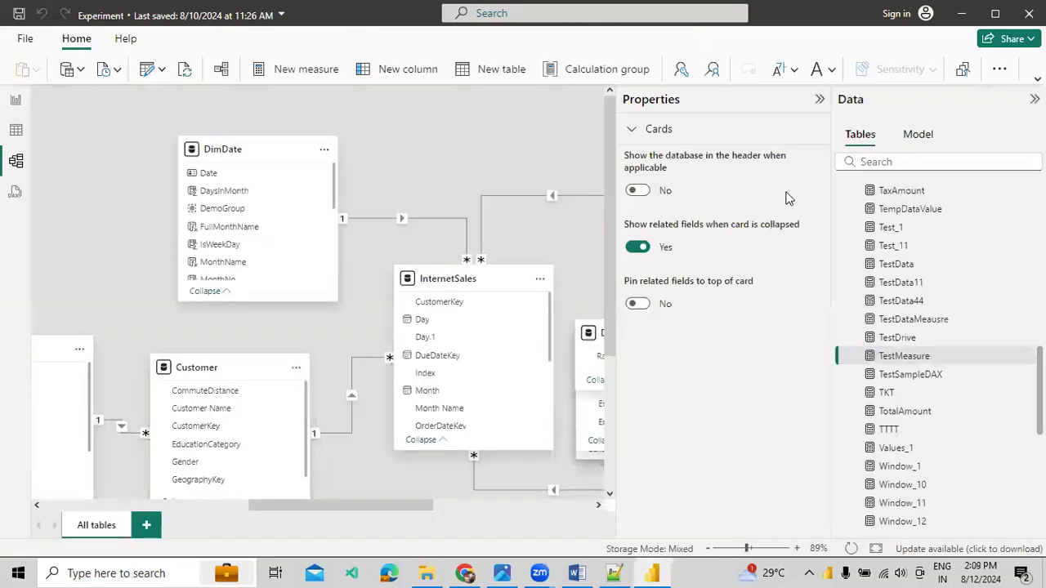
left_click(820, 100)
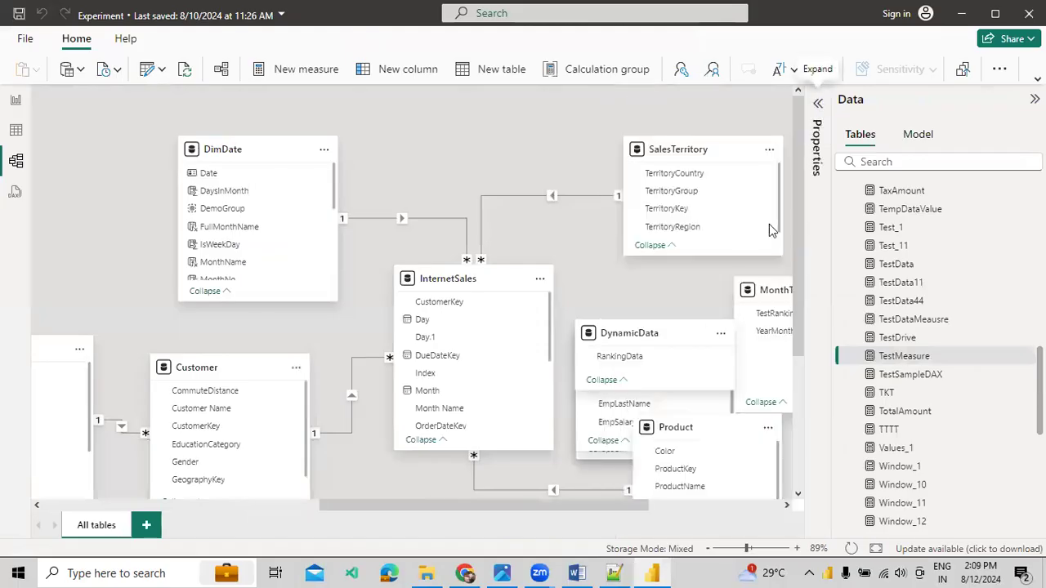
left_click_drag(557, 504, 695, 504)
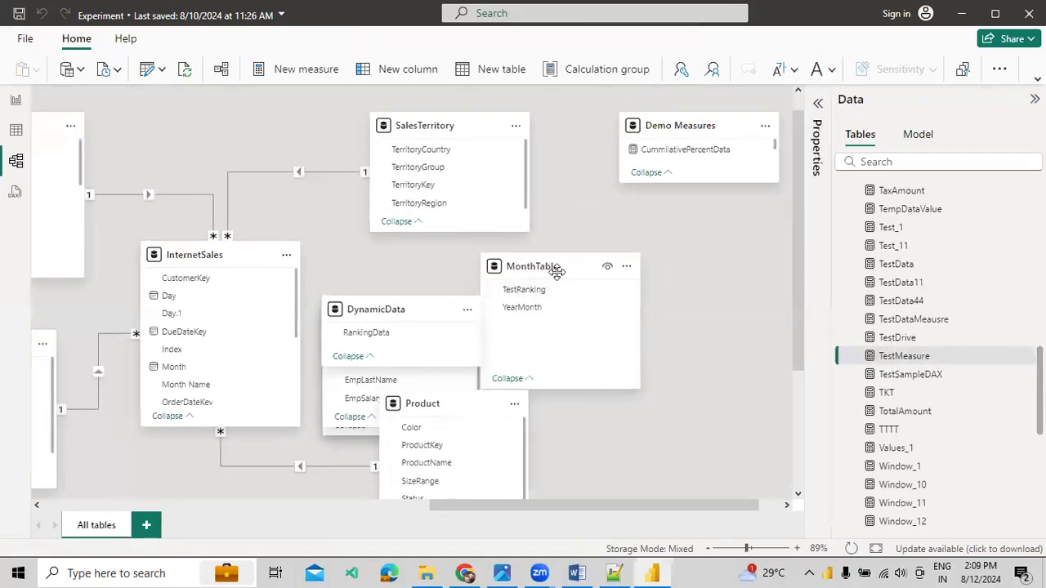
left_click_drag(558, 270, 717, 259)
Move the Category table in the model diagram from below Customer to below InternetSales, closer to the Product table.
scroll(645, 414, "down", 5)
scroll(661, 334, "left", 5)
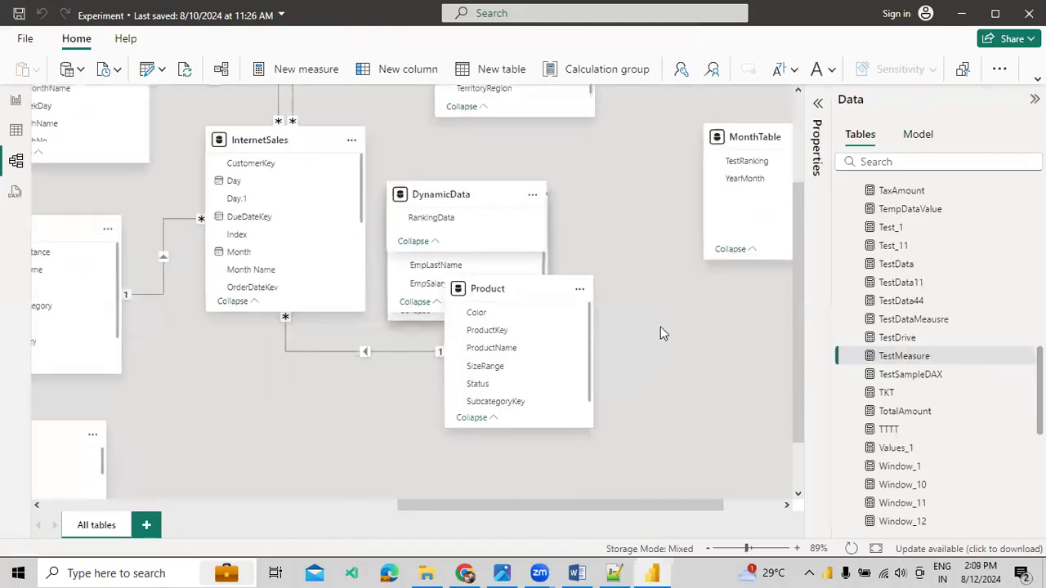
scroll(571, 418, "left", 5)
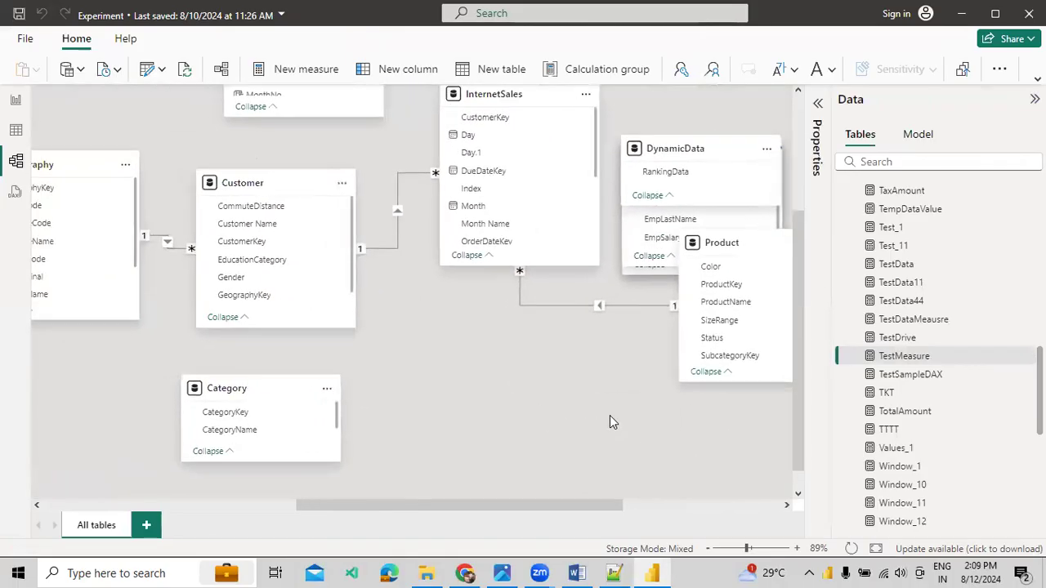
left_click_drag(259, 381, 499, 423)
scroll(399, 343, "right", 5)
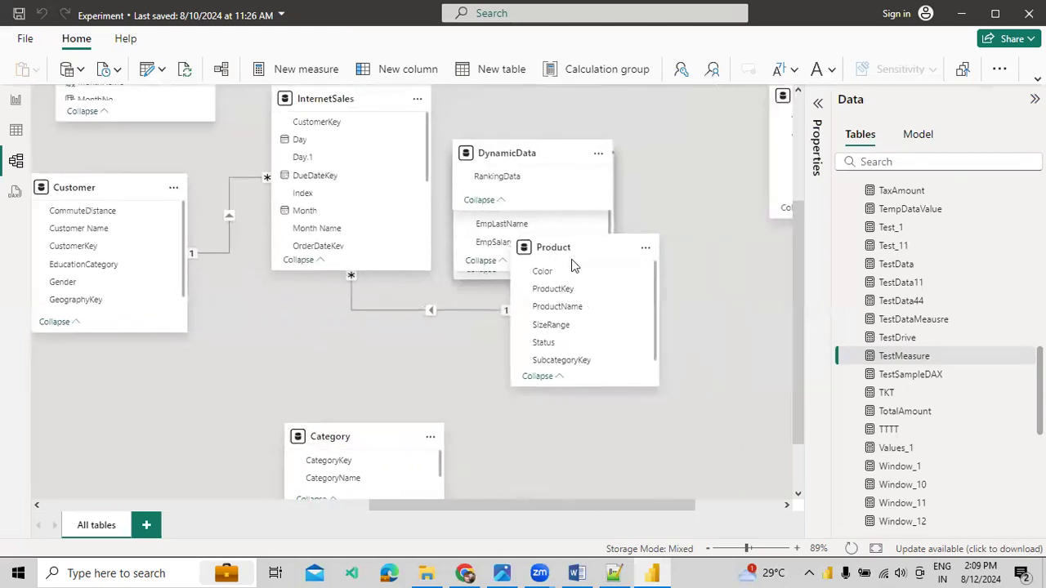
Spread the DynamicData, Emp_Source and YearTableData tables out around Product so that none of them overlap.
left_click_drag(544, 161, 609, 110)
left_click_drag(516, 180, 753, 339)
left_click_drag(490, 157, 585, 482)
left_click_drag(490, 157, 515, 500)
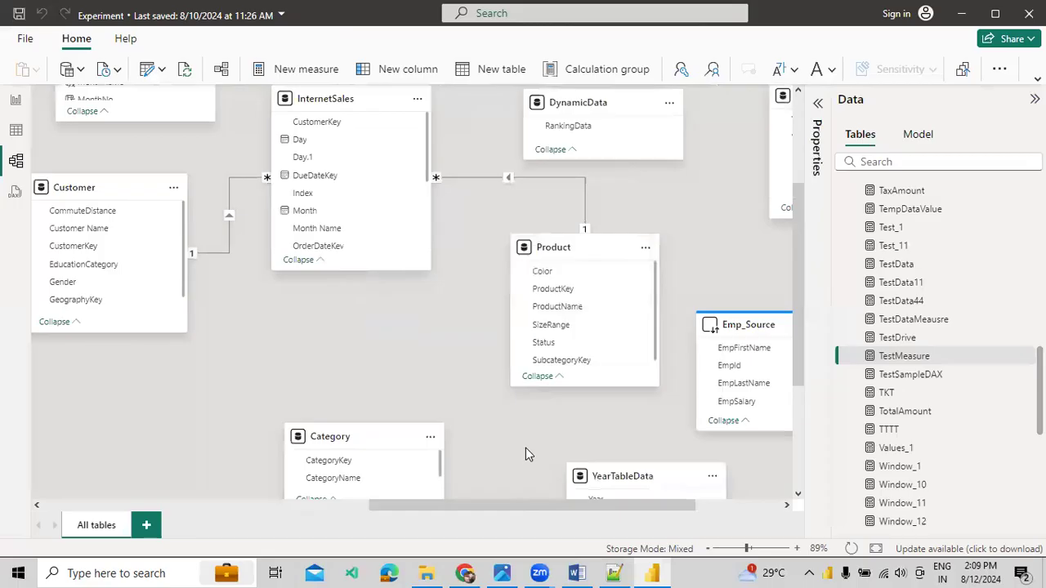
Examine how the Category and Product tables are related to InternetSales and the other tables in the model diagram.
left_click_drag(526, 448, 503, 427)
left_click_drag(457, 196, 473, 253)
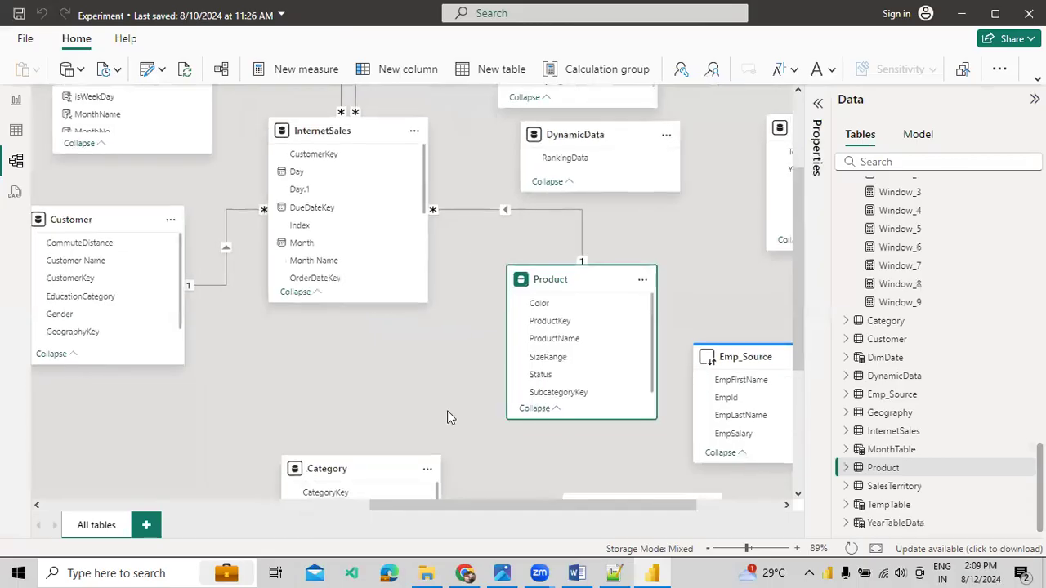
left_click(359, 473)
left_click(539, 288)
left_click_drag(222, 380, 425, 533)
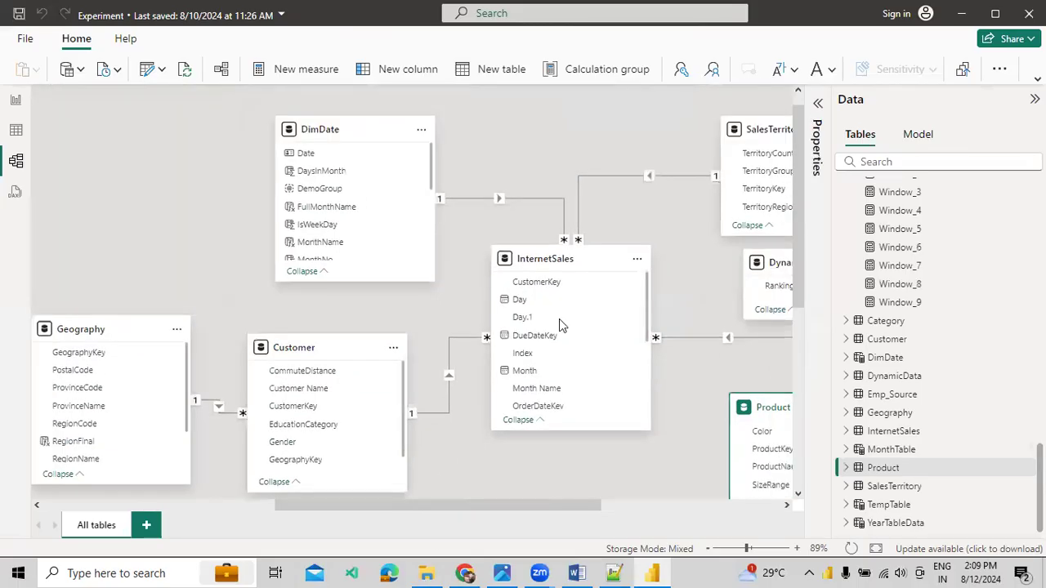
left_click_drag(512, 224, 304, 187)
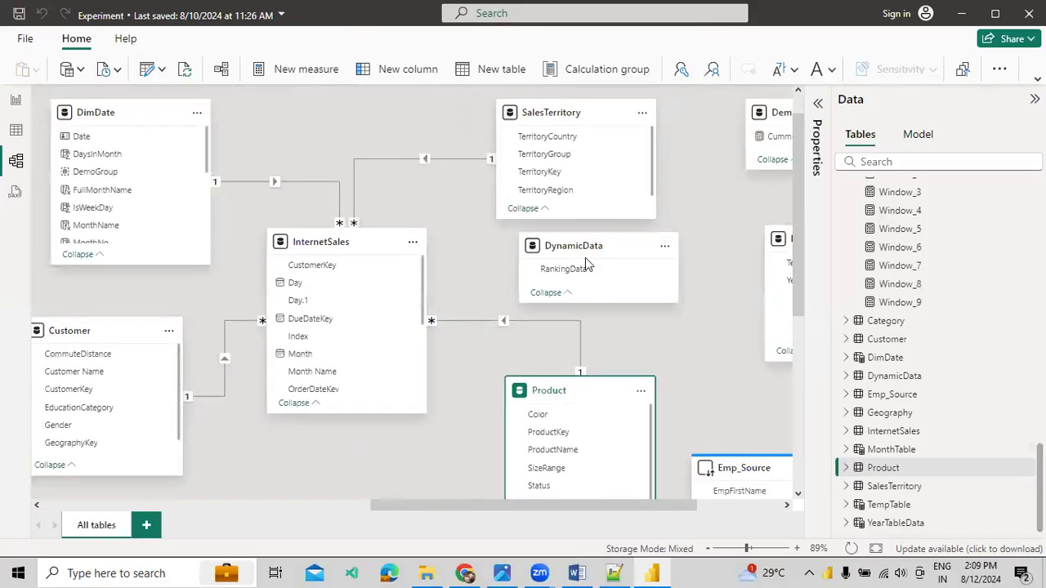
left_click_drag(657, 326, 397, 315)
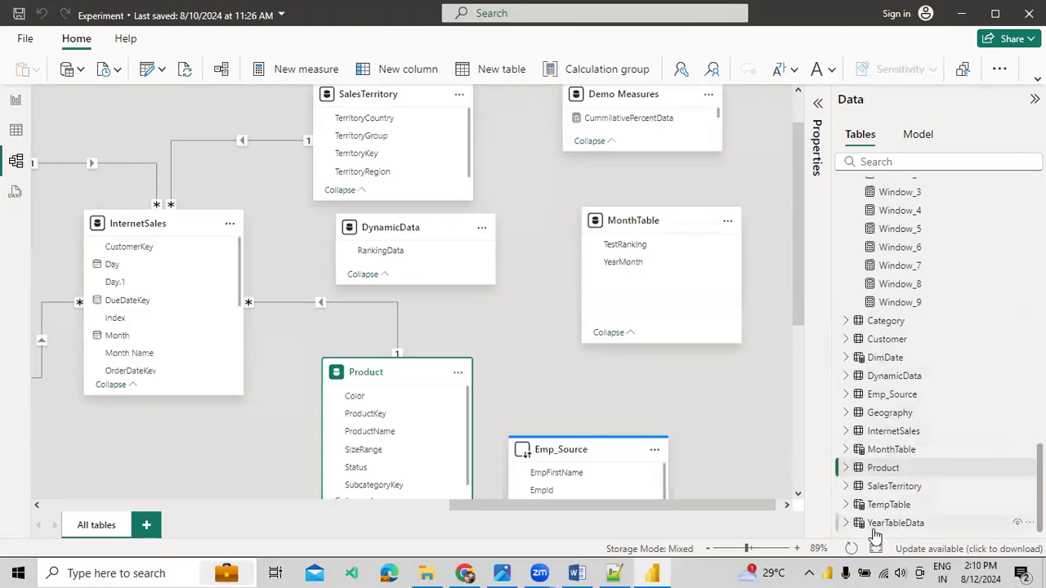
scroll(755, 399, "left", 1)
scroll(755, 399, "down", 1)
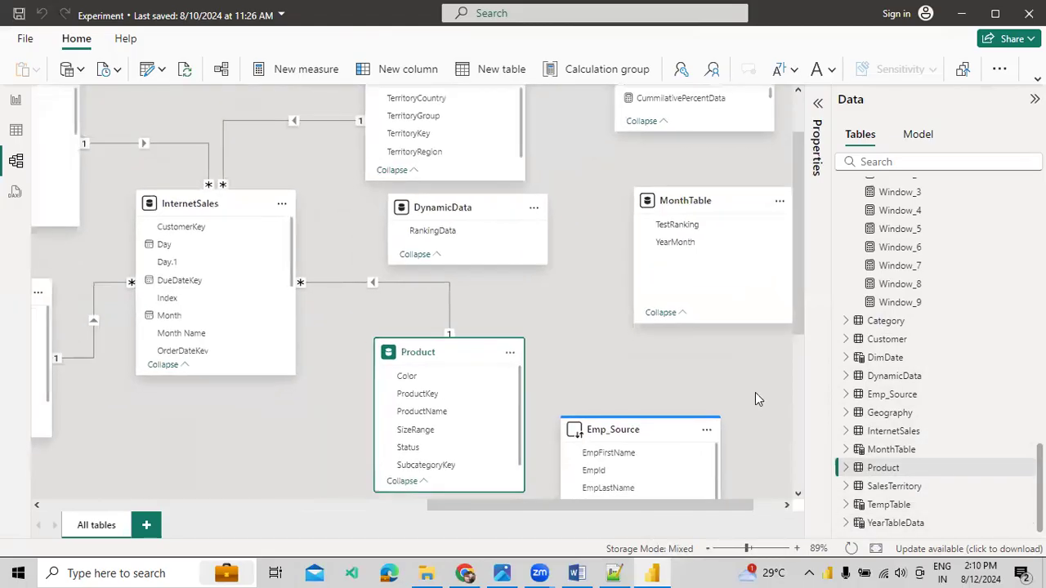
scroll(755, 397, "down", 5)
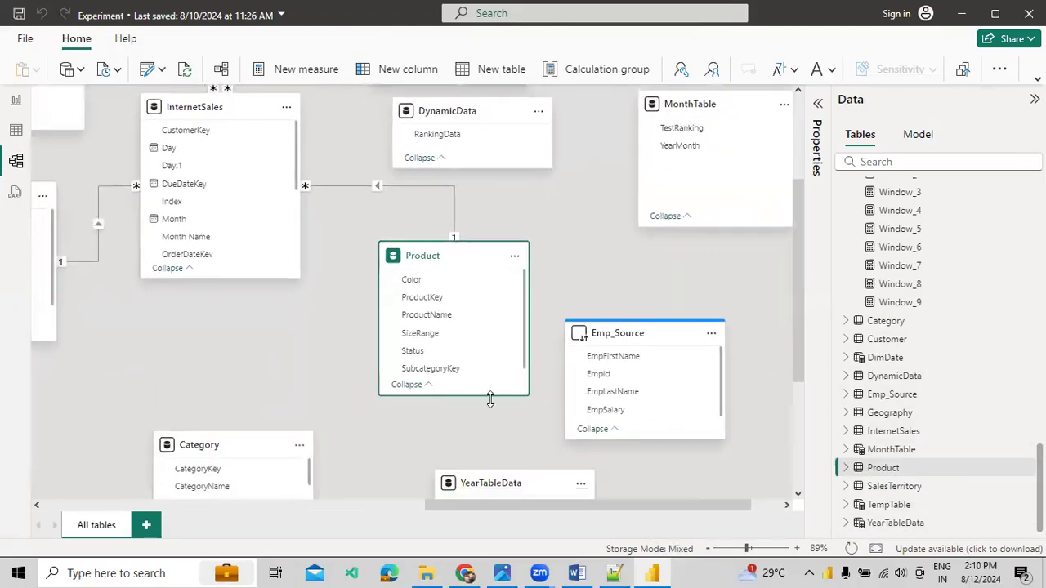
left_click(248, 453)
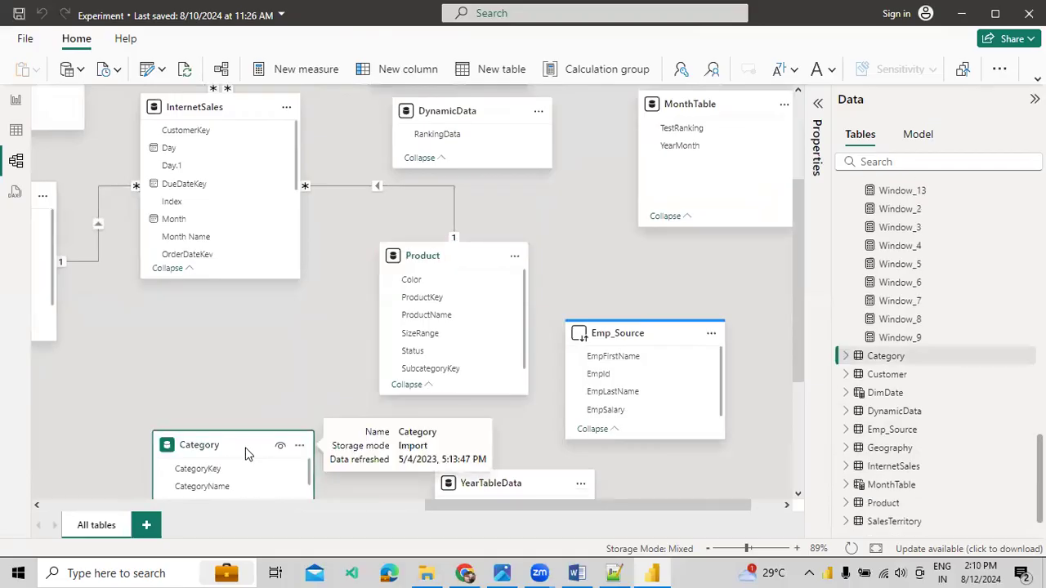
Review the table visual's category rows in the report, and examine InternetSales and its relationship to Product in the model diagram.
left_click(16, 99)
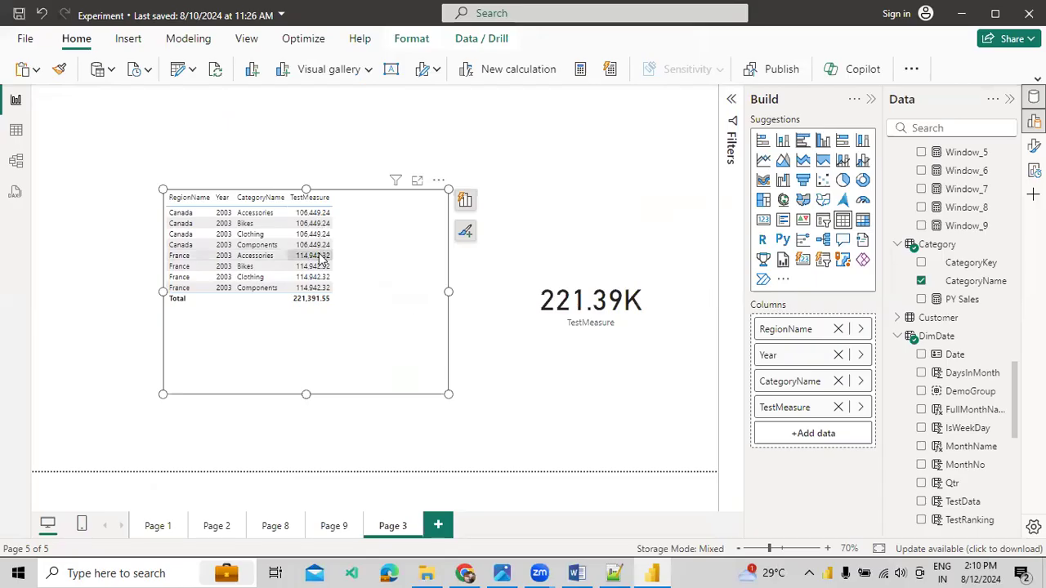
left_click(10, 164)
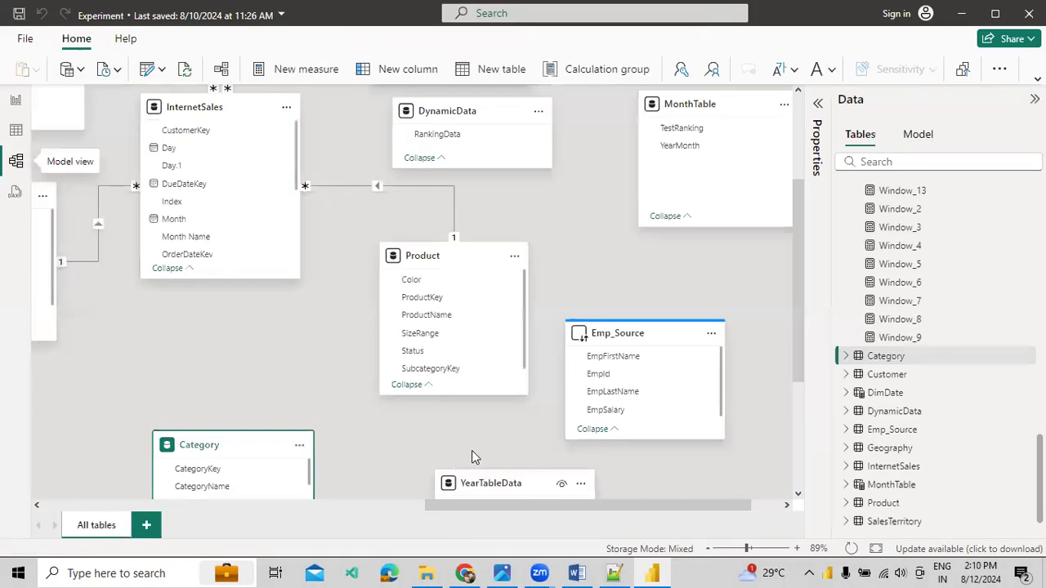
scroll(415, 327, "down", 1)
scroll(375, 354, "up", 2)
scroll(279, 153, "left", 2)
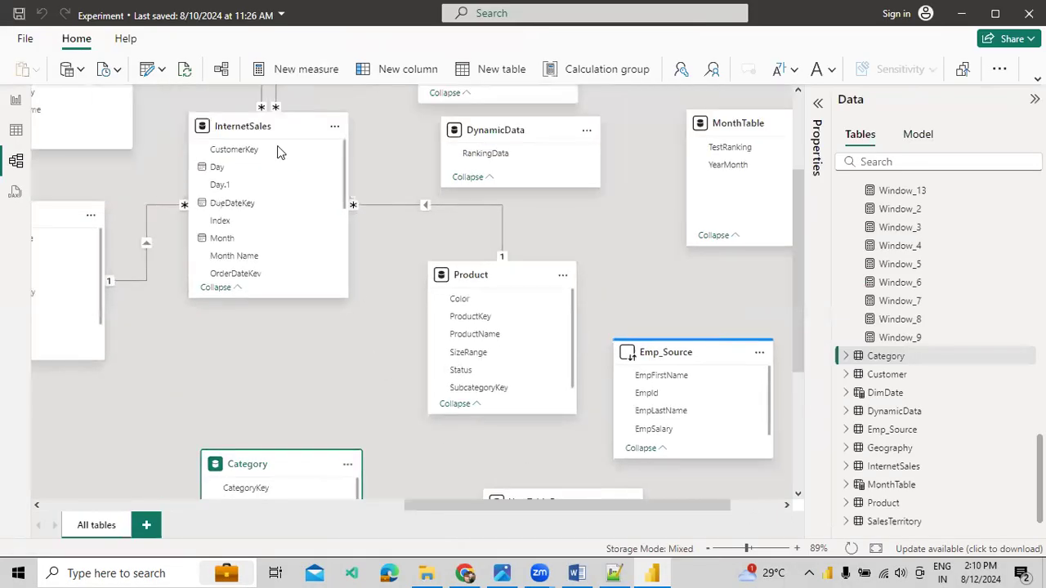
left_click(275, 143)
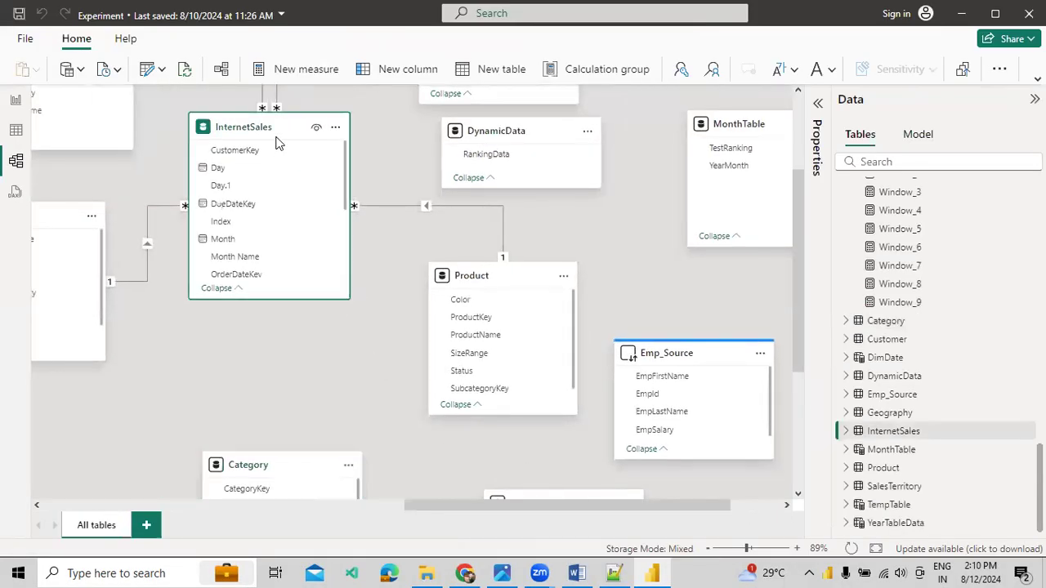
left_click(317, 365)
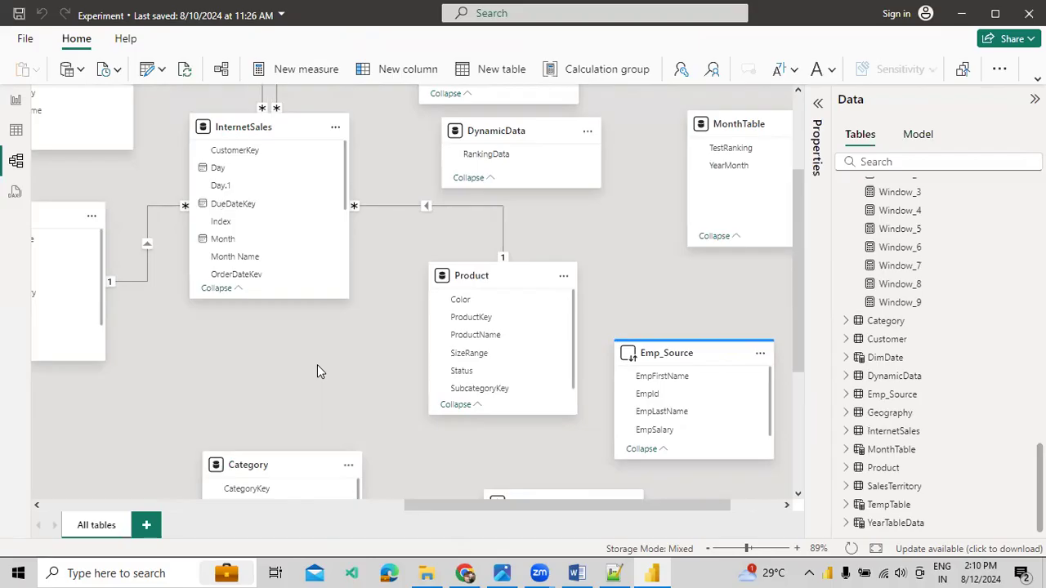
left_click(493, 207)
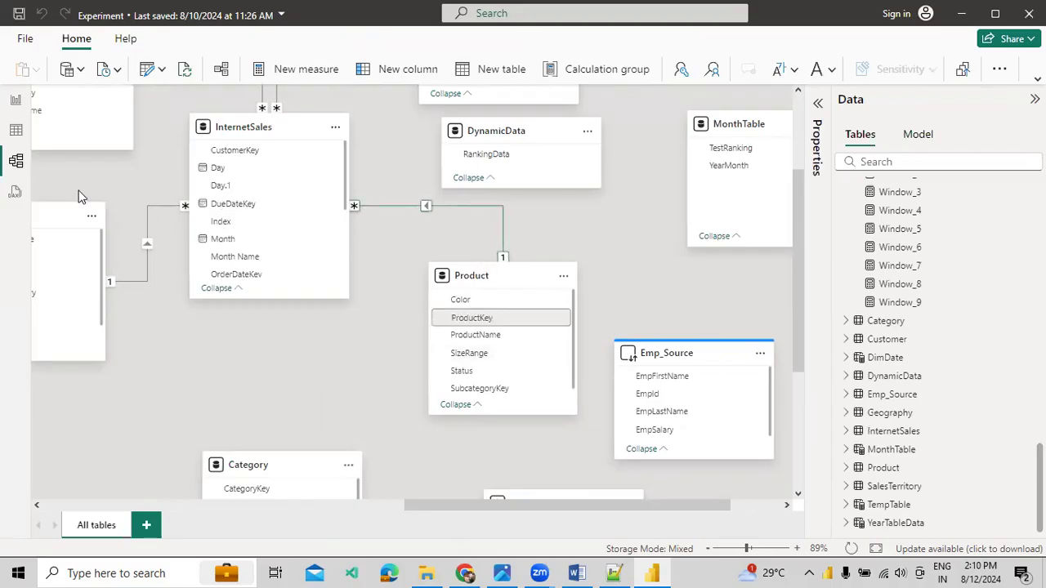
Return to the report and remove CategoryName from the table visual's columns.
left_click(16, 101)
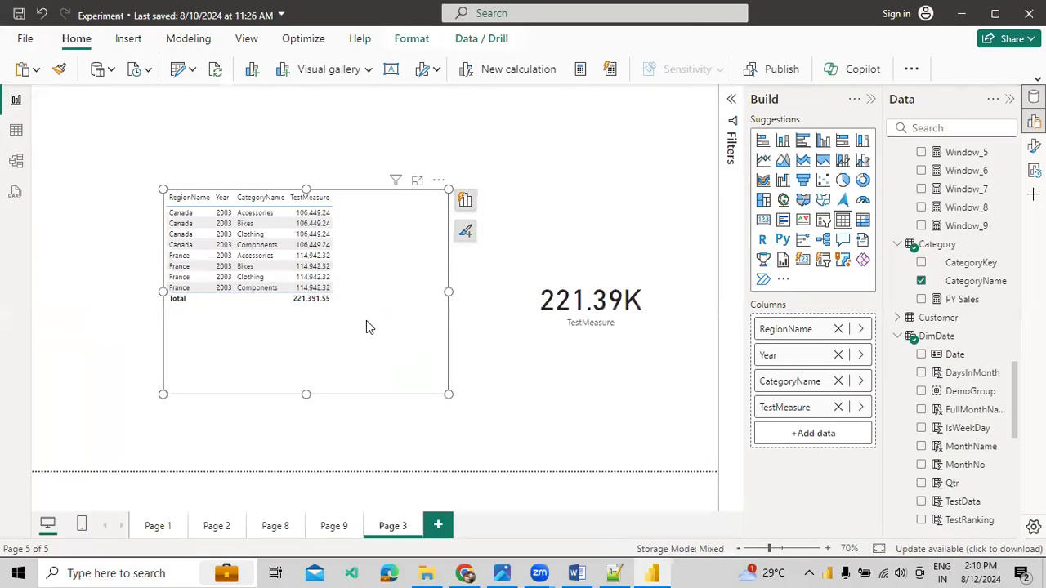
left_click(839, 381)
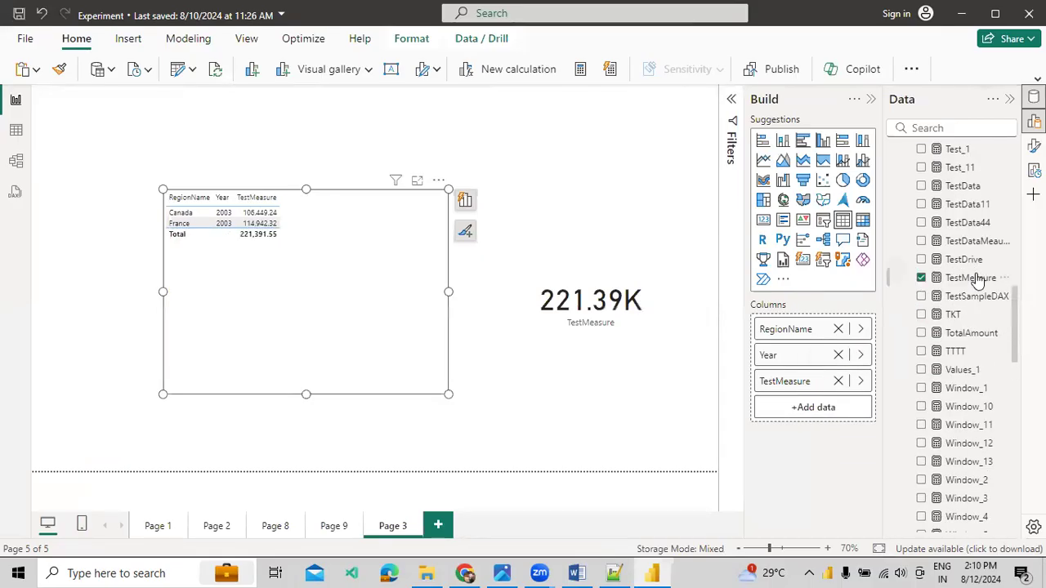
left_click(967, 281)
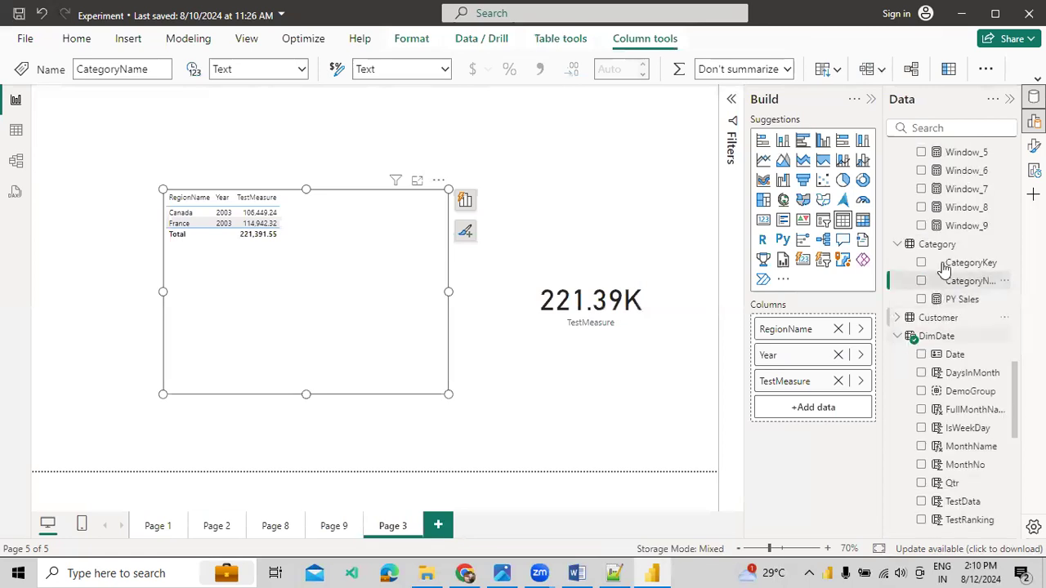
Reopen the TestMeasure formula and delete all three FILTER arguments, keeping CALCULATE with [SalesAmount].
scroll(946, 261, "up", 4)
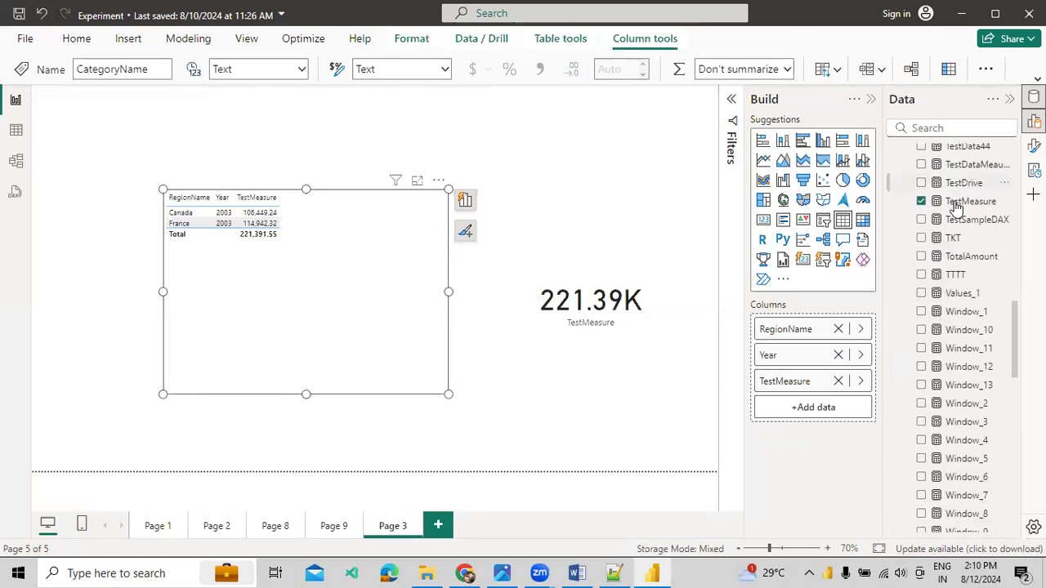
left_click(956, 205)
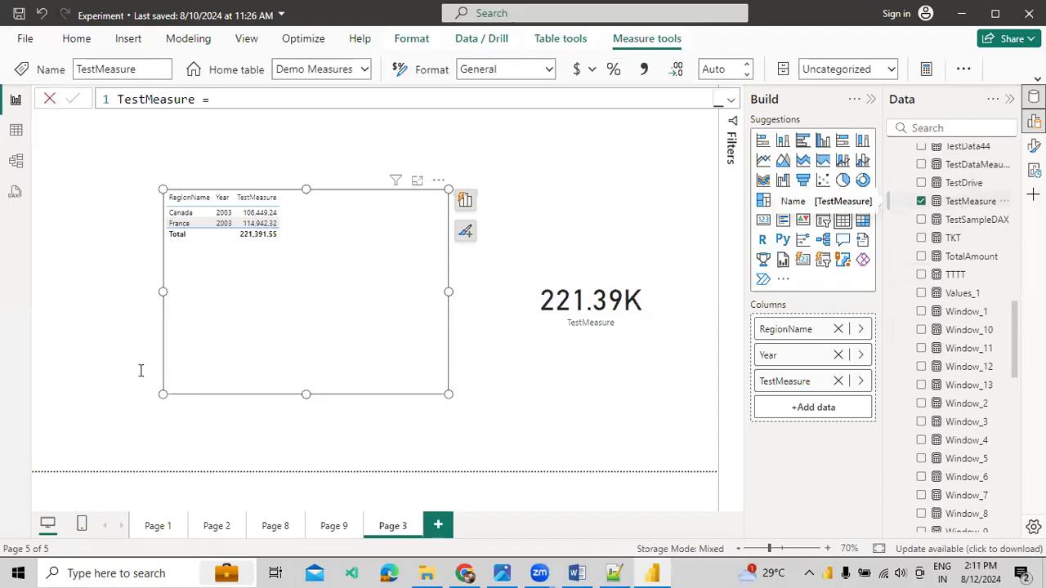
left_click_drag(179, 376, 167, 143)
key("BackSpace")
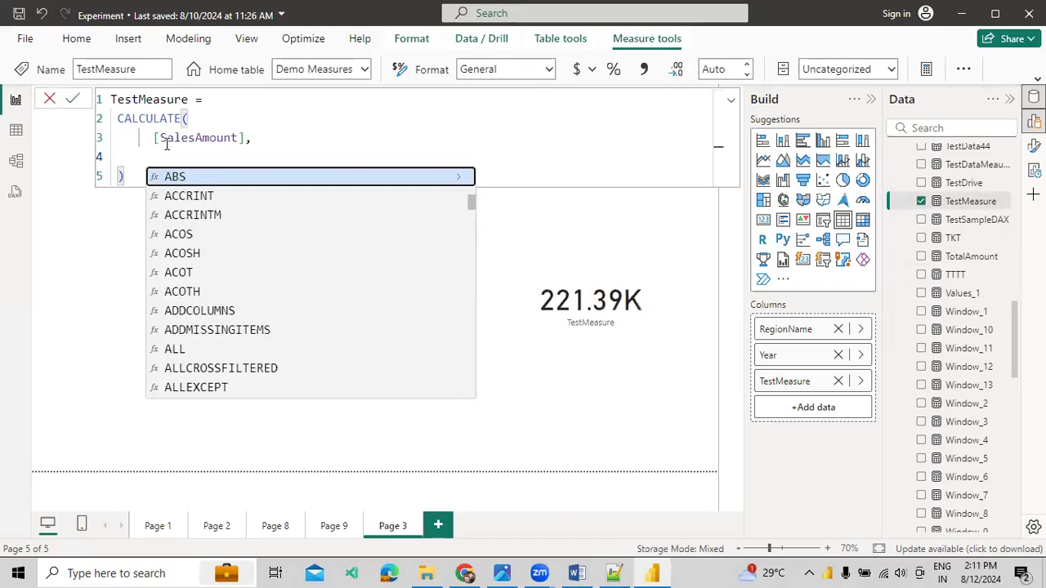
Add the direct condition Geography[RegionName] IN {"Canada","France"} to CALCULATE in TestMeasure and commit the formula.
type("Re")
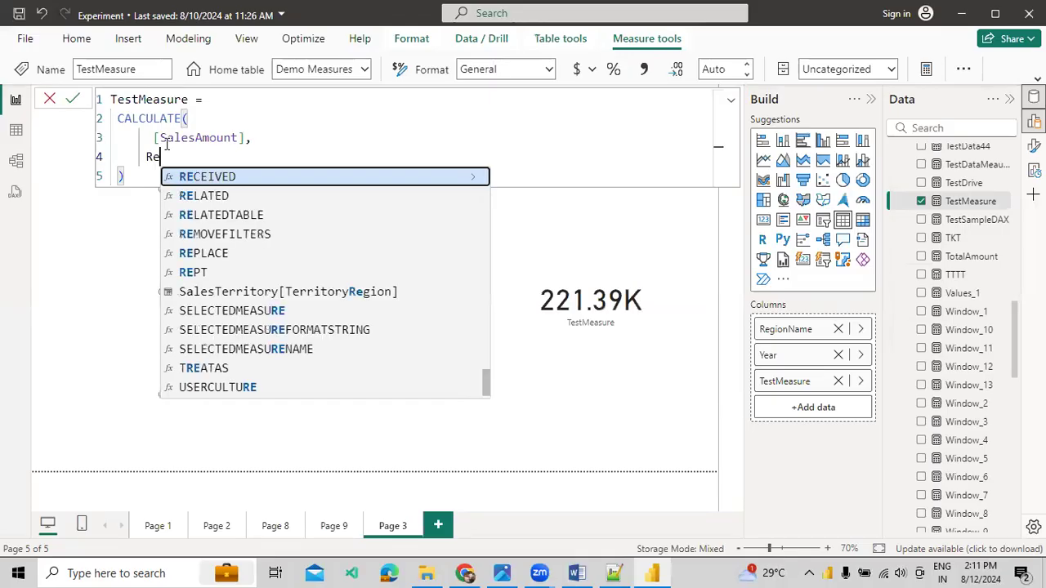
type("gi")
key("Down")
key("Down")
key("Tab")
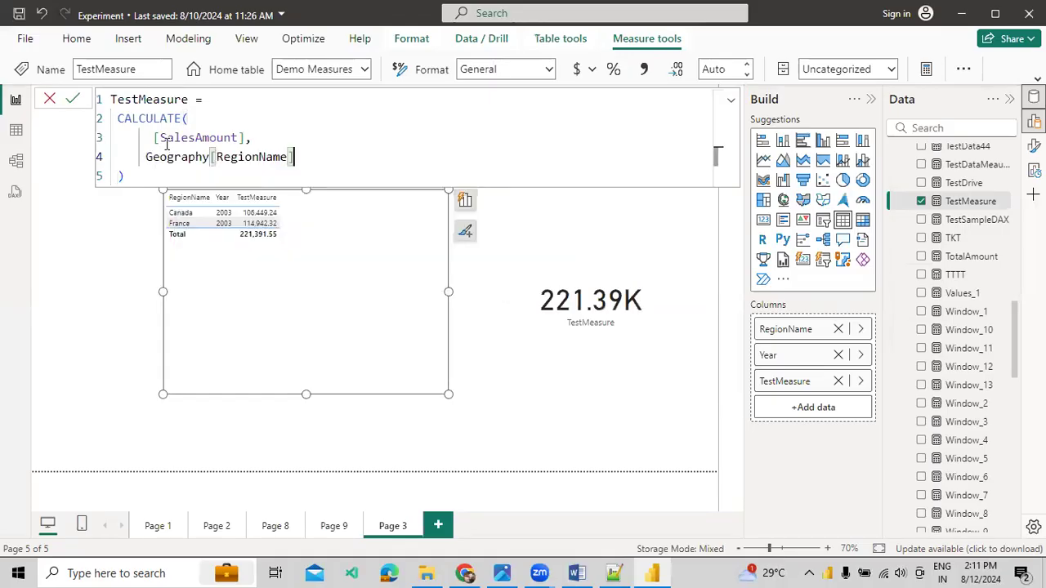
type("IN {}")
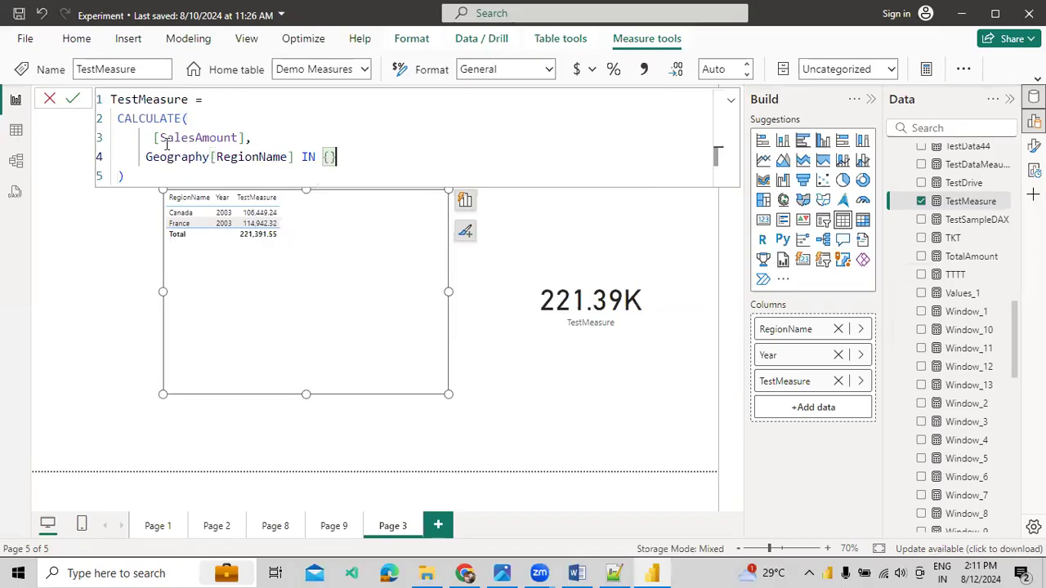
type("\"Canada\"")
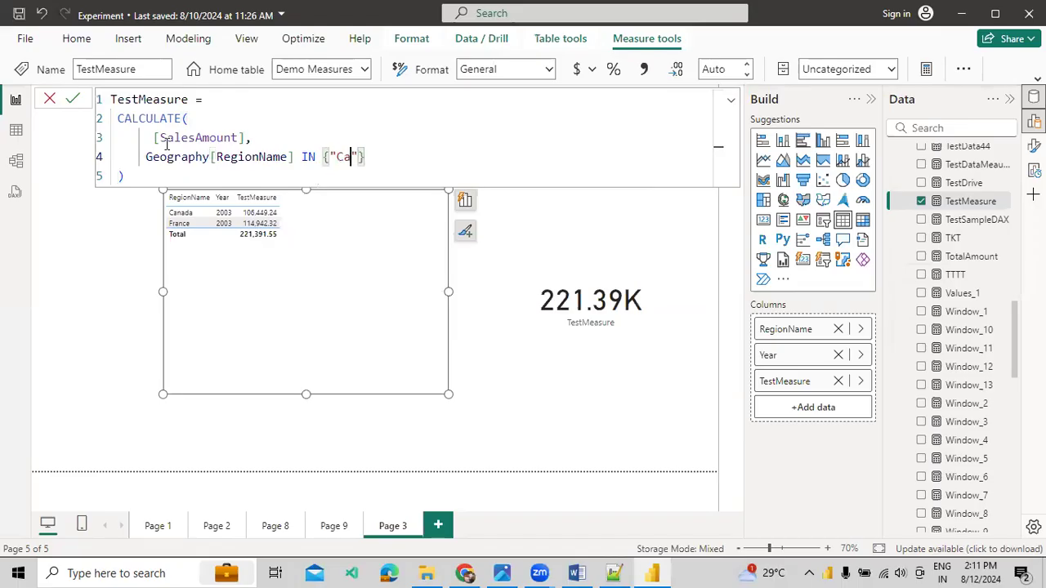
type(",\"Fr")
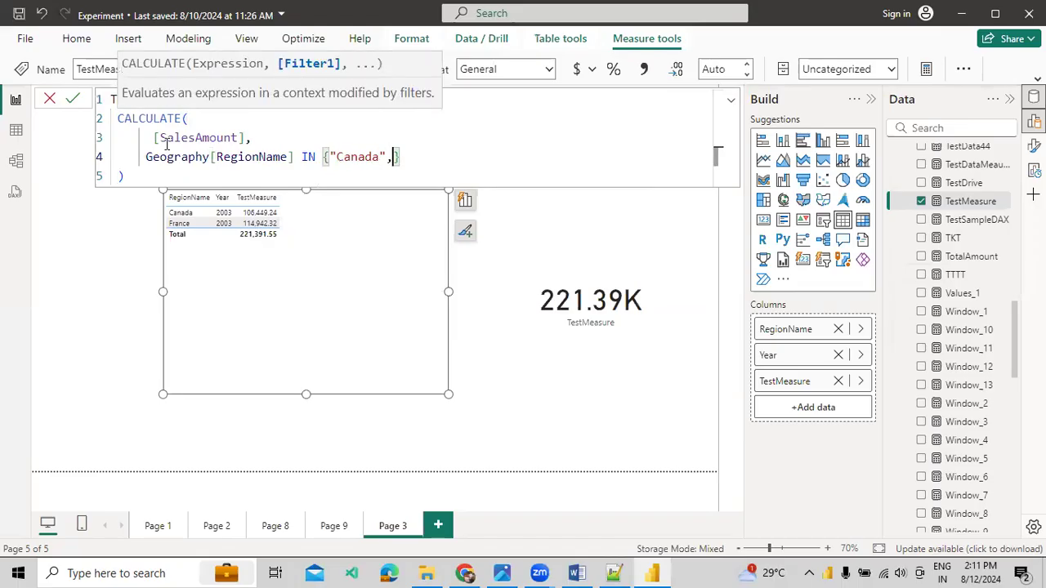
type("ance\"}")
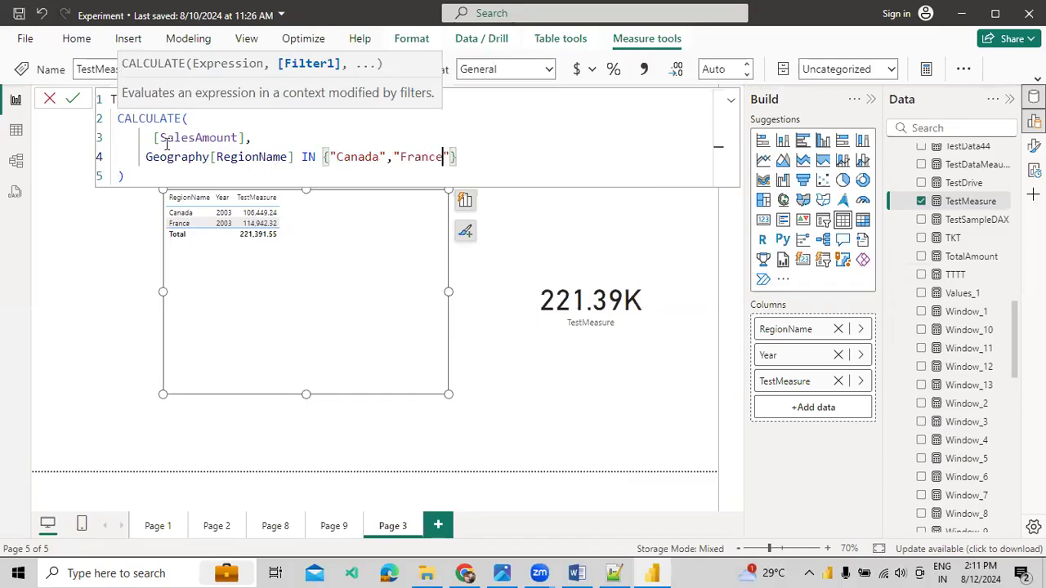
key("Return")
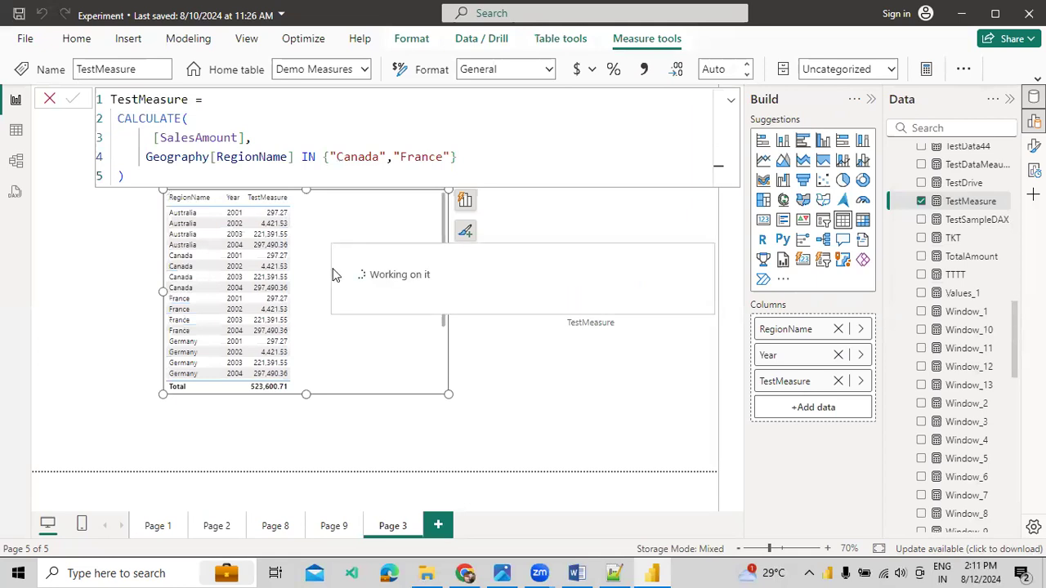
Add the direct condition DimDate[Year] = 2003 after the region condition in TestMeasure's CALCULATE and commit the formula.
left_click(479, 157)
type(",")
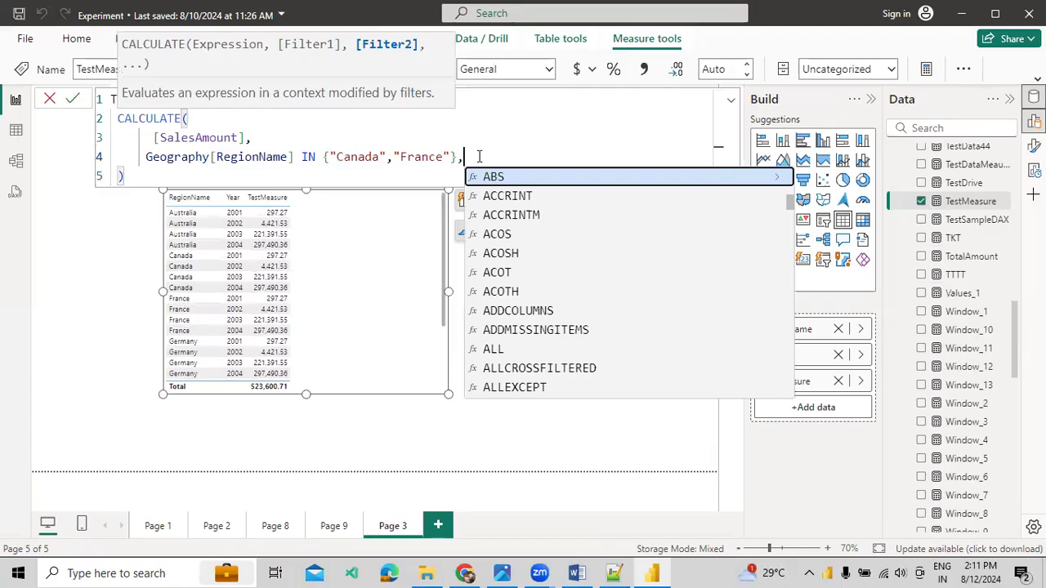
key("shift+Return")
type("Yea")
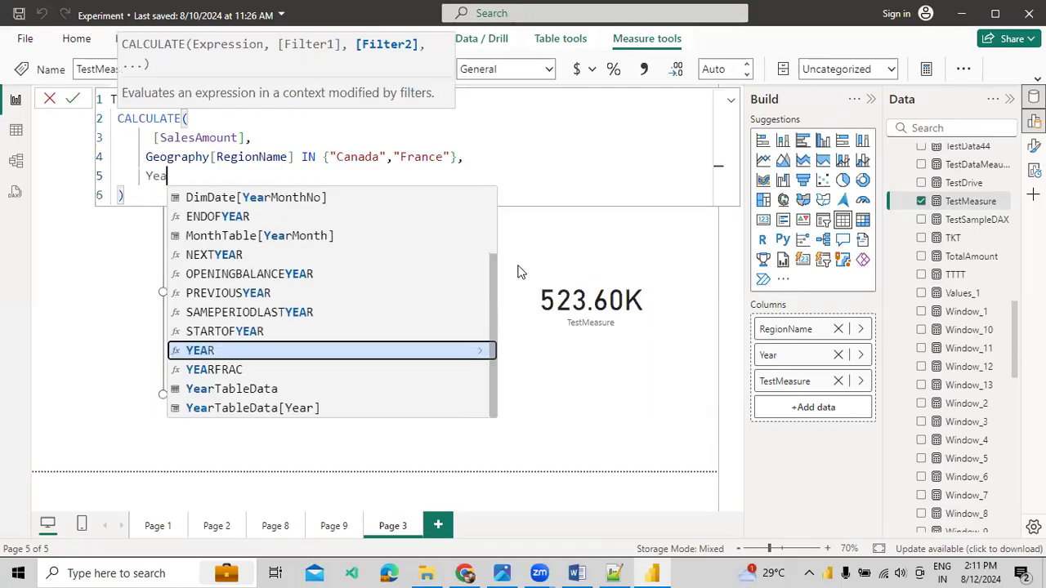
scroll(350, 228, "up", 2)
scroll(302, 243, "up", 1)
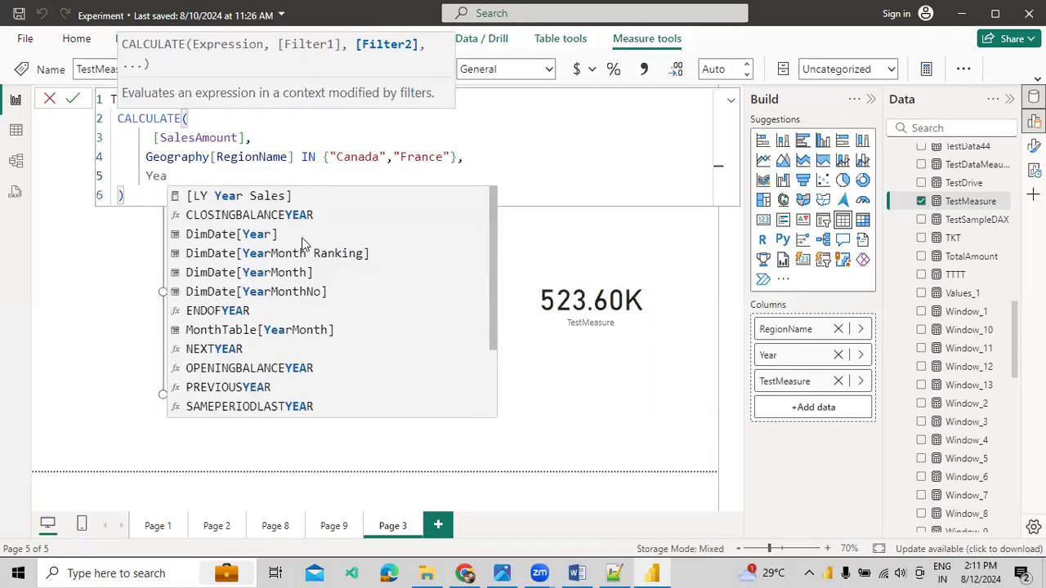
left_click(302, 241)
type("= 2003")
key("Return")
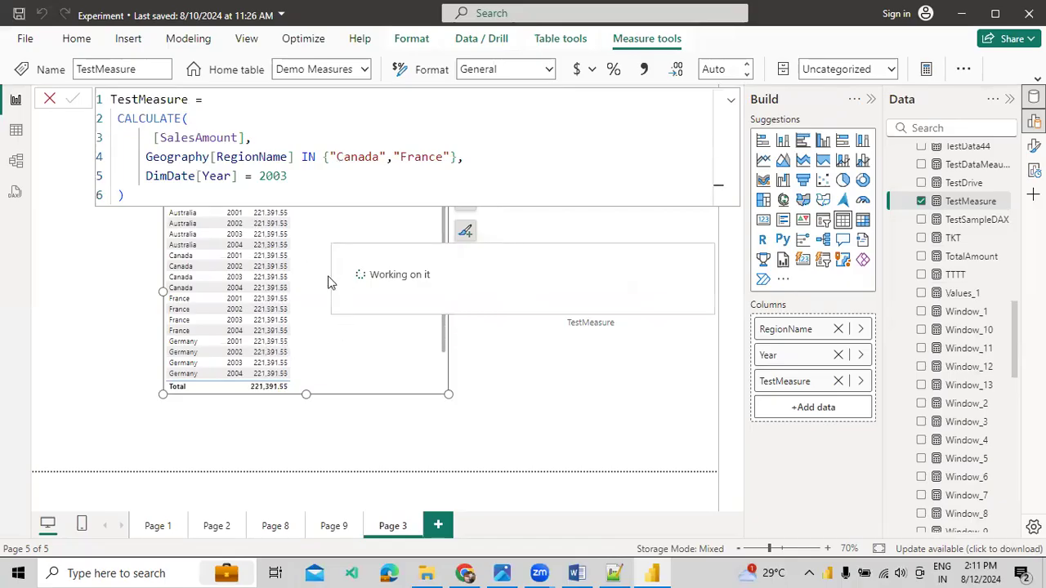
Move the table visual down clear of the formula editor and review its region and year rows.
left_click_drag(325, 283, 310, 366)
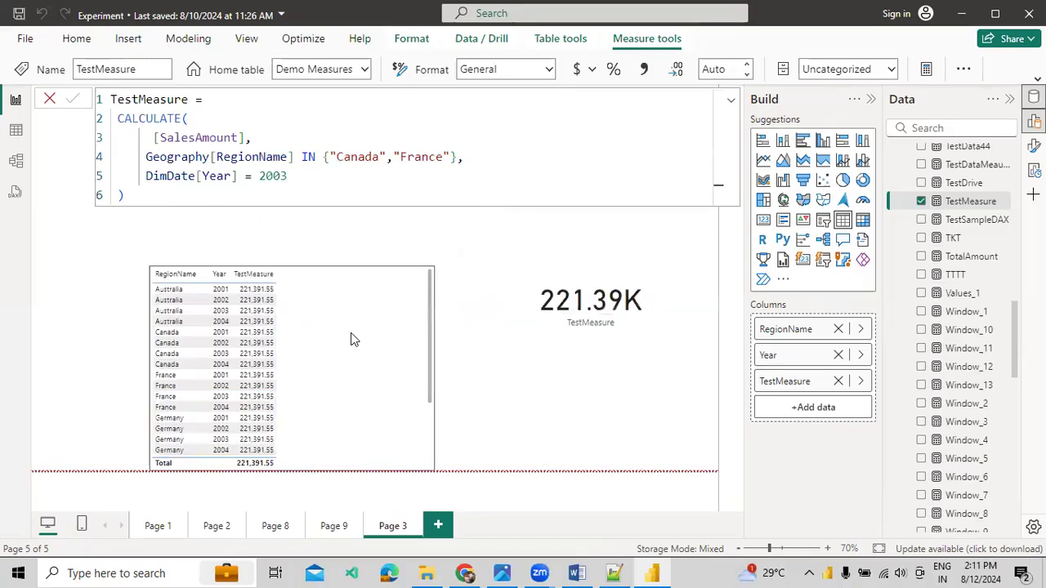
left_click_drag(351, 339, 356, 341)
scroll(356, 340, "down", 3)
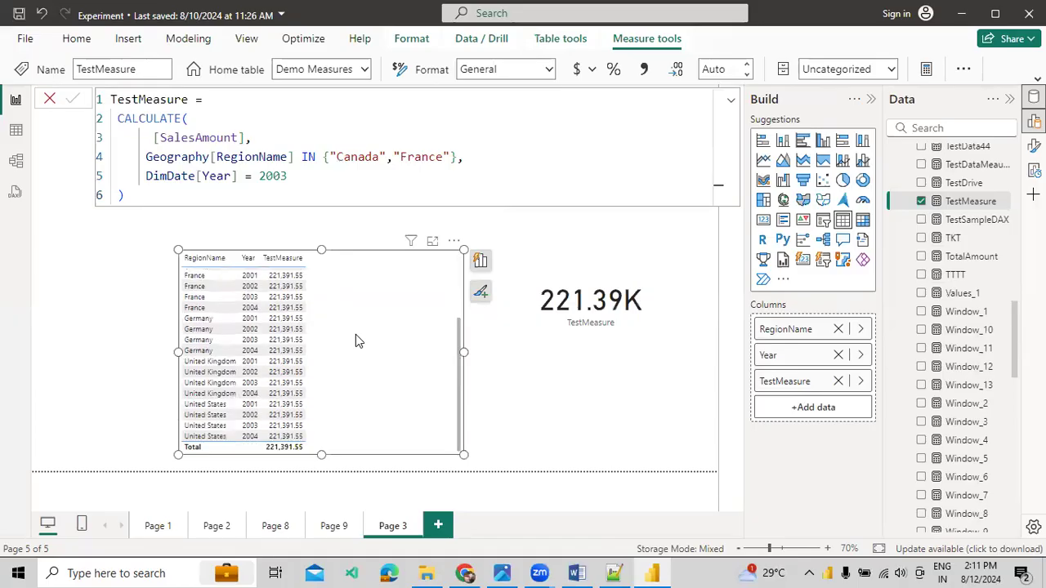
scroll(355, 340, "up", 3)
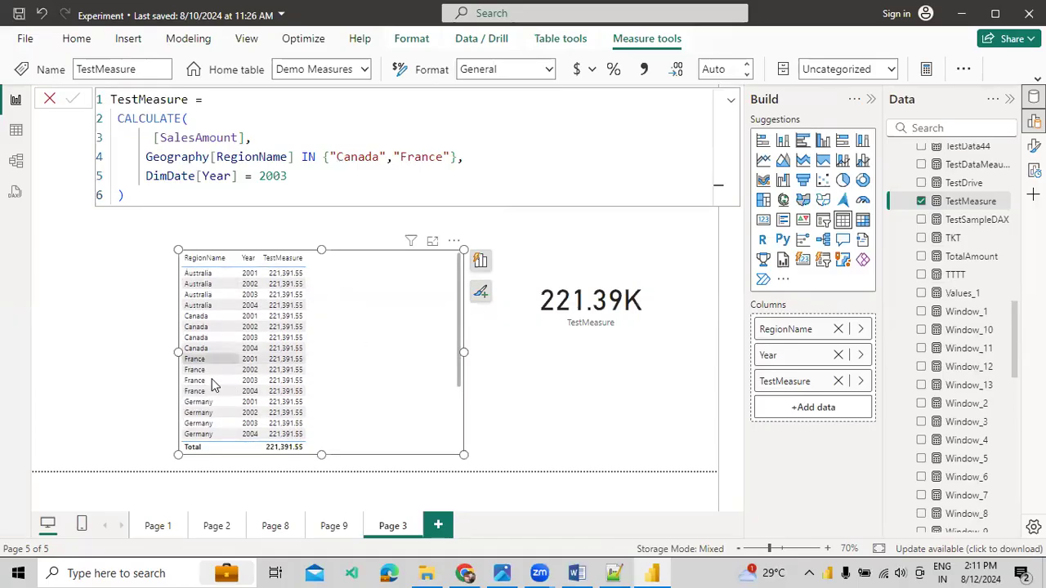
scroll(214, 386, "down", 3)
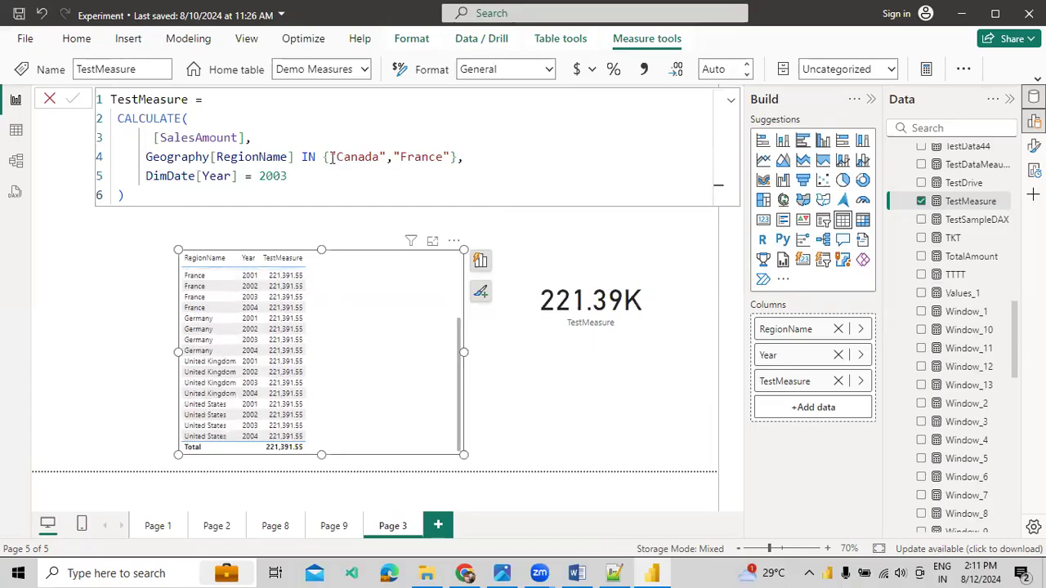
Compare the "Canada", "France" and 2003 conditions in TestMeasure with the table's values for every region and year.
left_click_drag(330, 157, 364, 157)
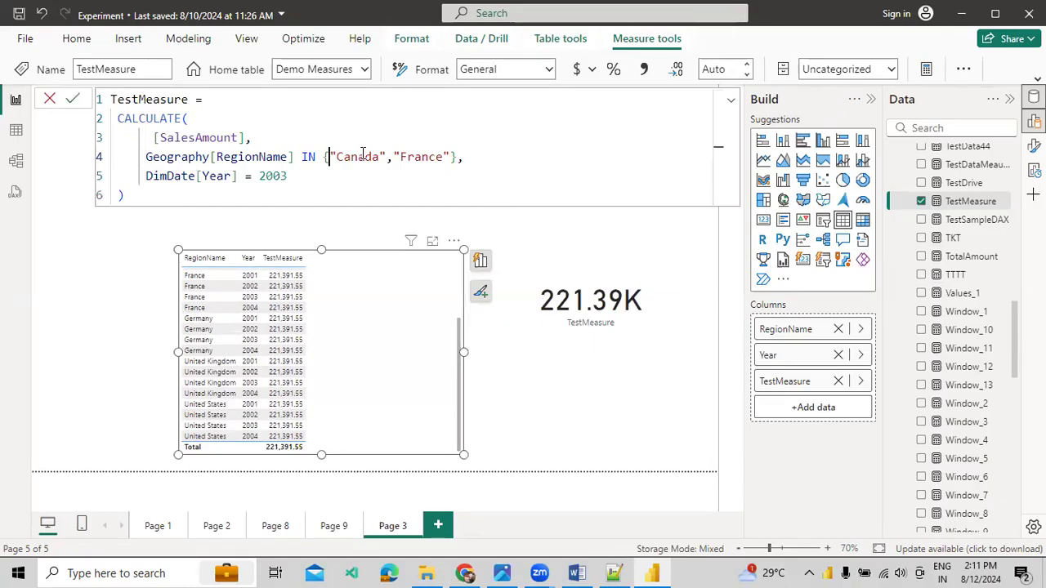
left_click(421, 157)
double_click(421, 157)
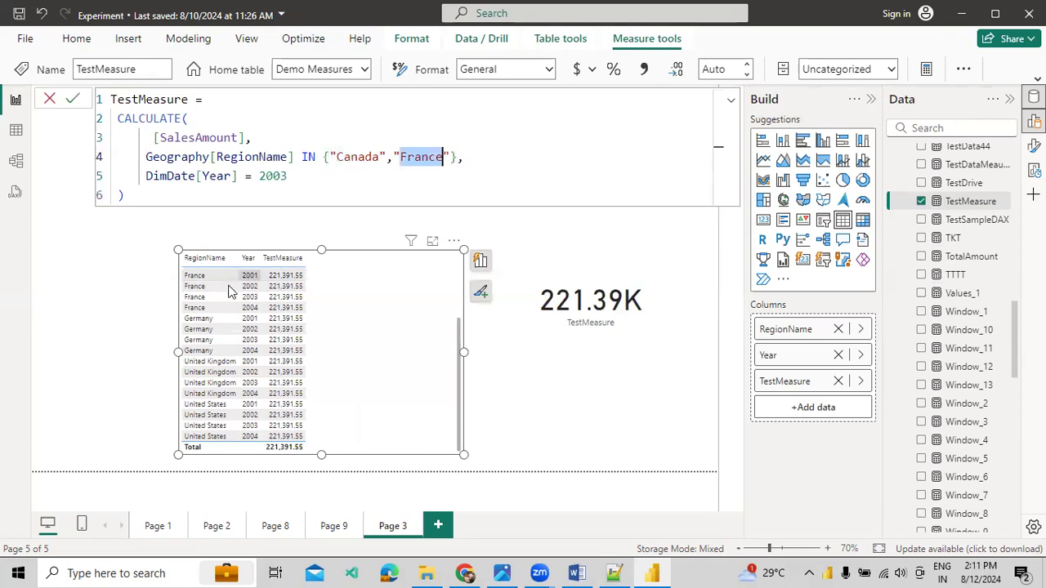
scroll(215, 360, "up", 4)
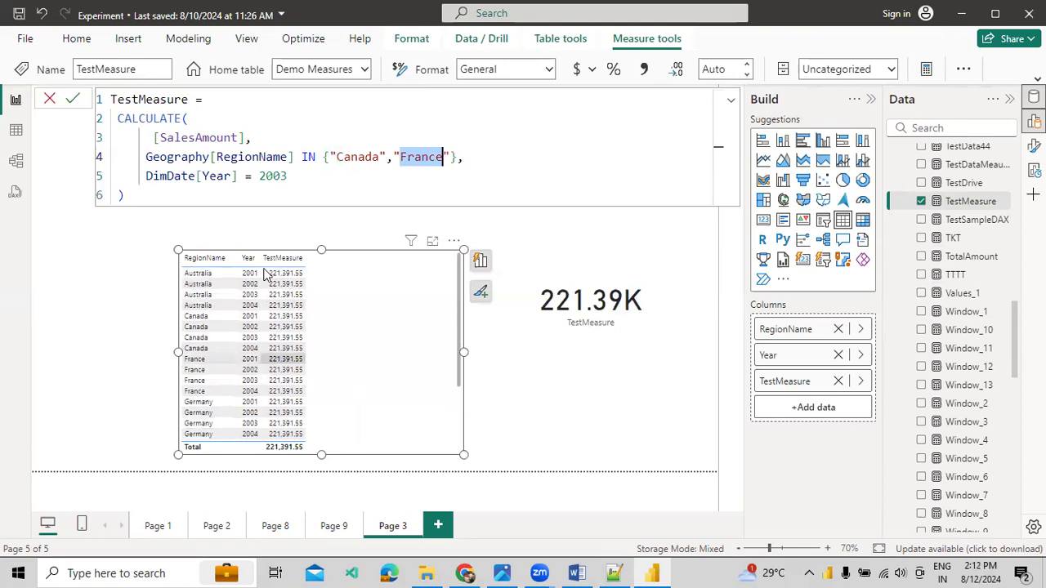
double_click(272, 176)
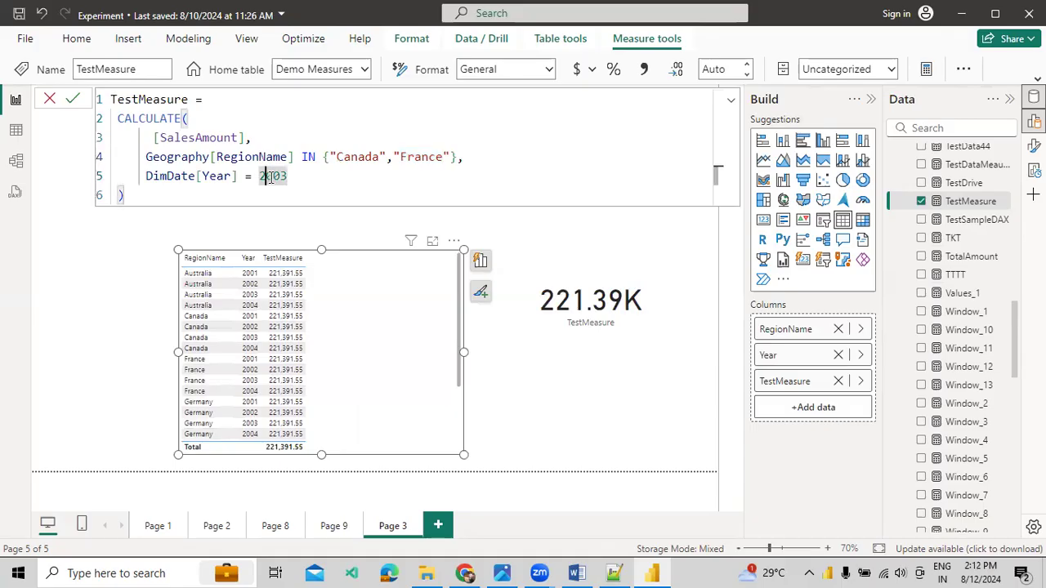
scroll(274, 323, "down", 4)
scroll(266, 309, "up", 4)
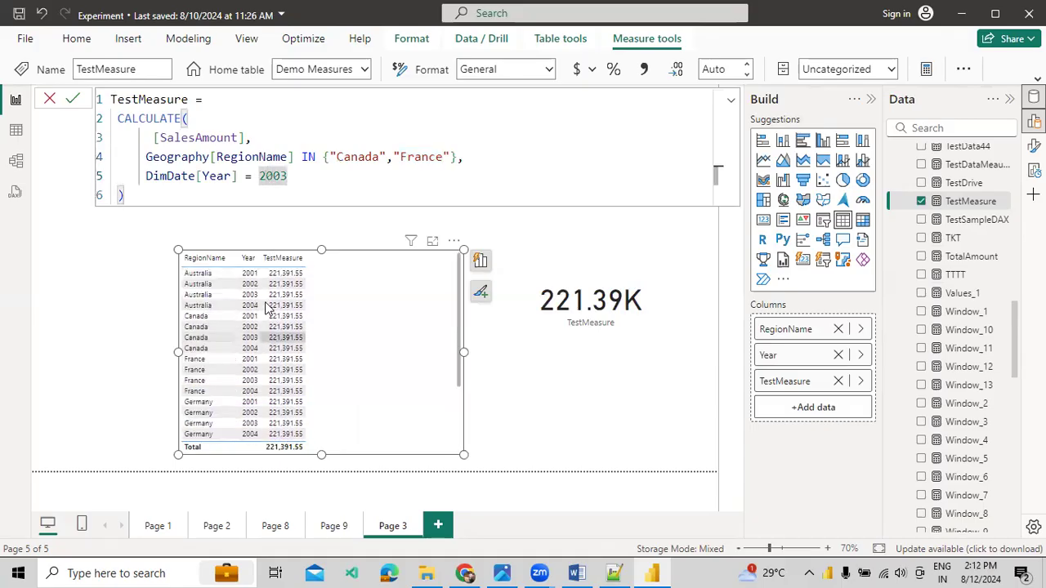
scroll(265, 278, "down", 4)
scroll(269, 282, "up", 4)
Leave the measure formula and switch to the Photos app to show the CourseData.PNG image.
left_click(308, 173)
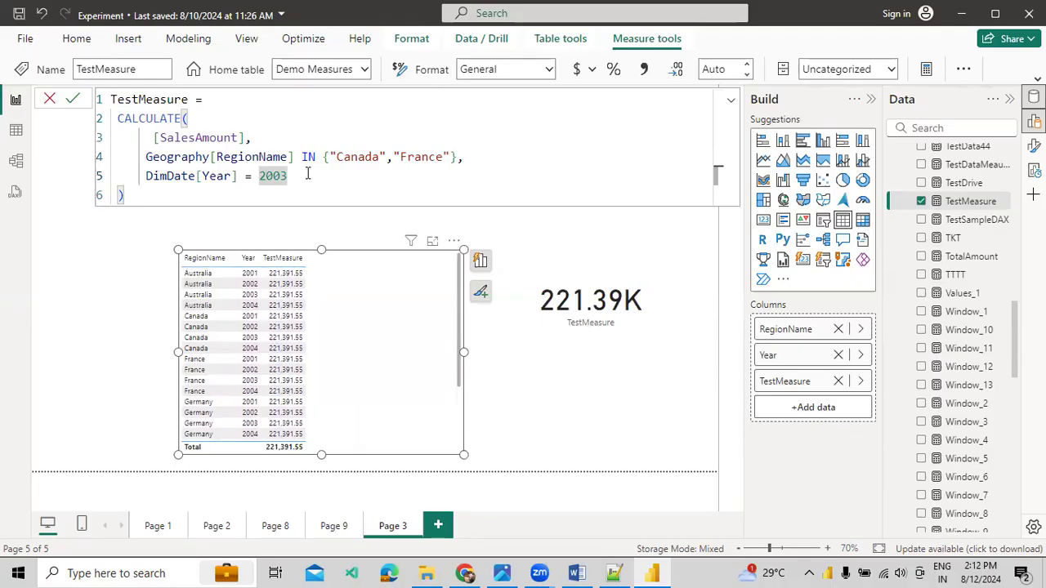
left_click(380, 311)
left_click(501, 572)
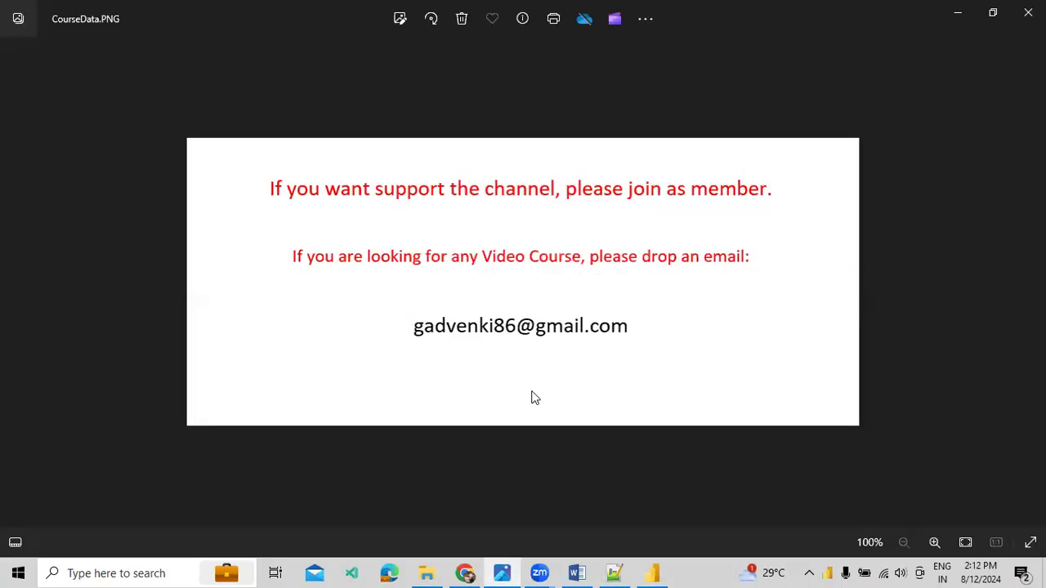